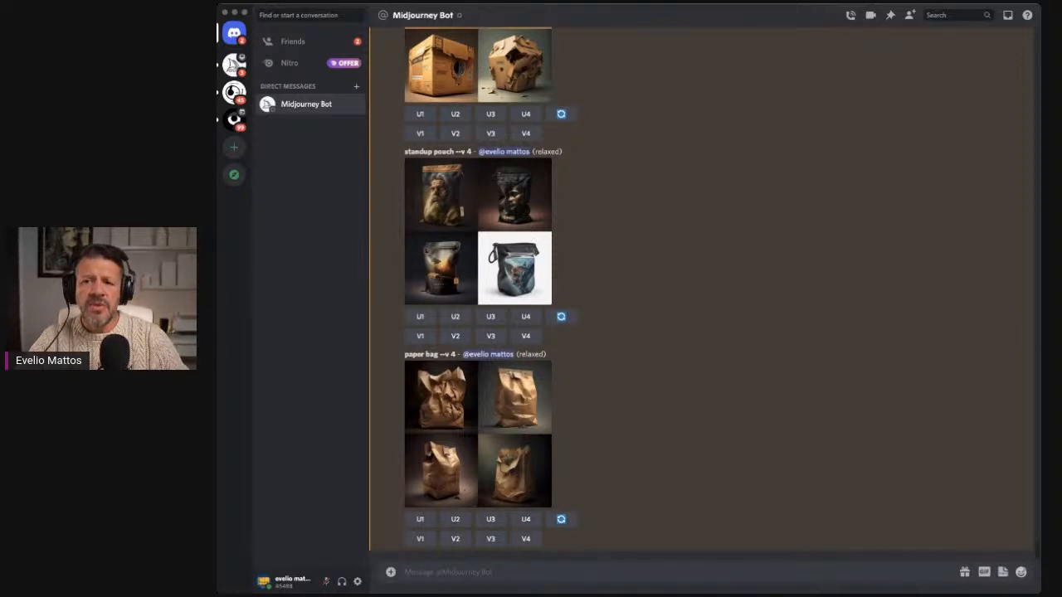
Step: View the enlarged image grids generated for the standup pouch and paper bag prompts, closing each one when done
scroll(470, 153, up, 2)
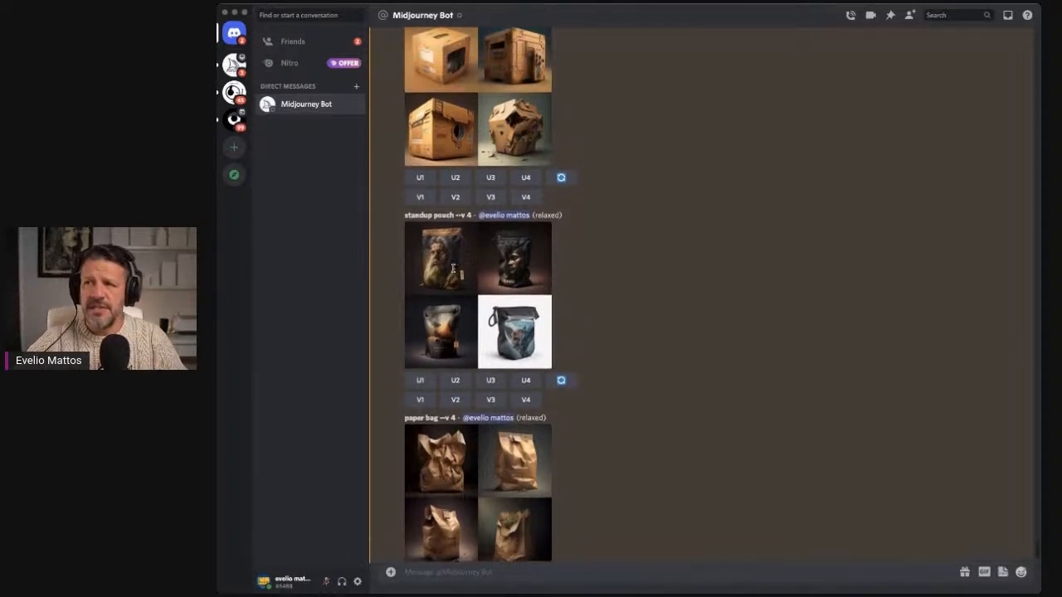
click(469, 151)
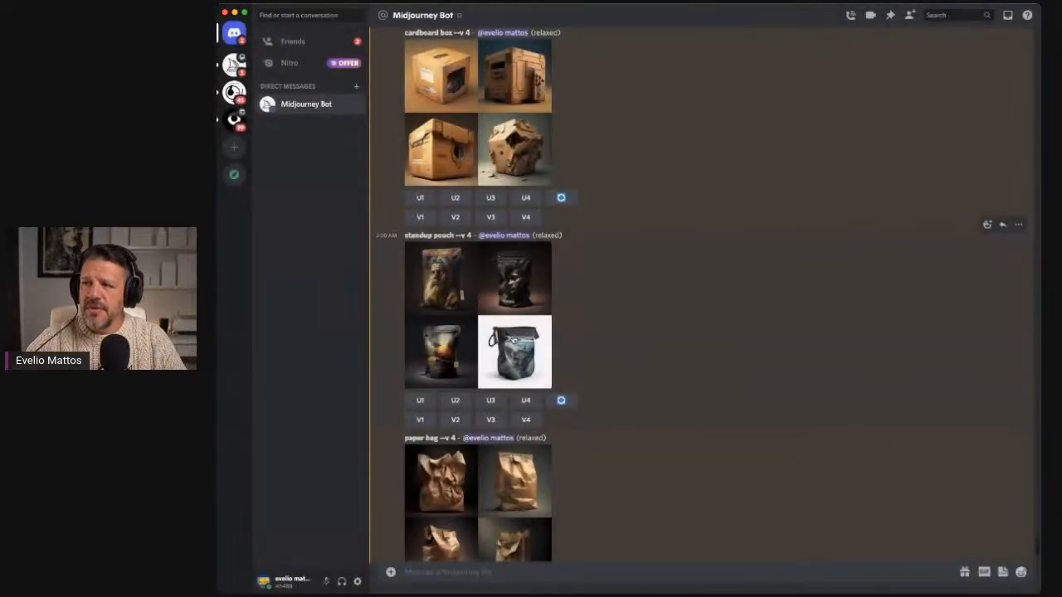
click(514, 340)
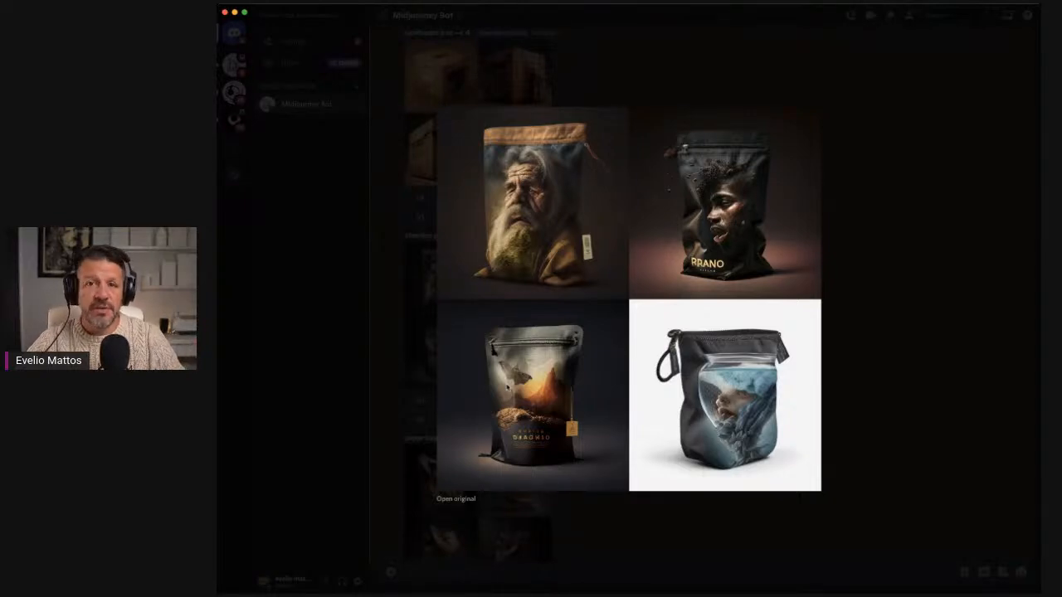
click(881, 404)
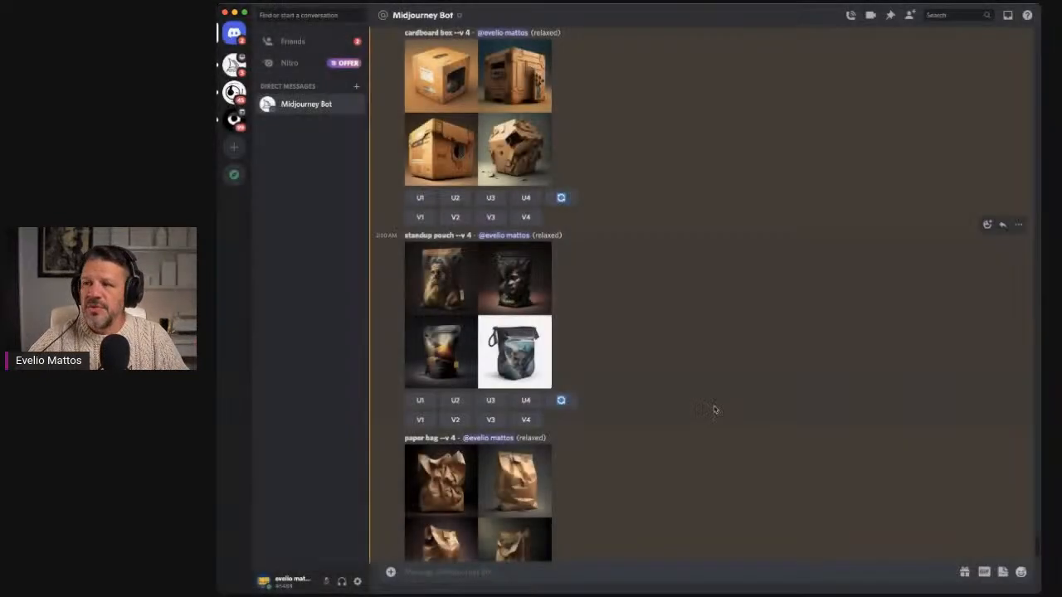
click(539, 423)
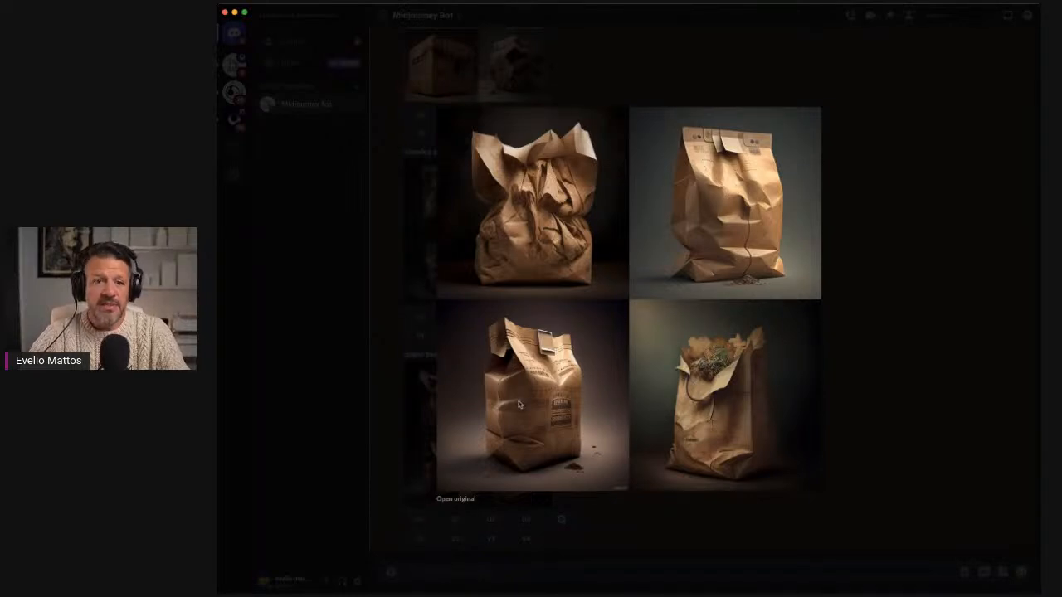
click(854, 395)
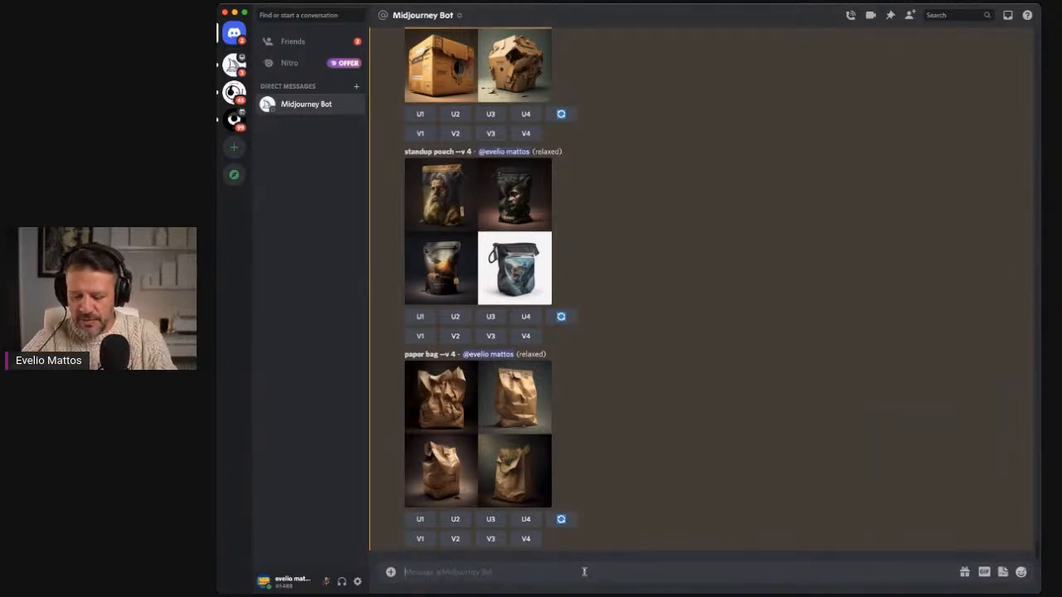
Step: Run /settings for the Midjourney Bot and switch image generation to Fast mode
text(/)
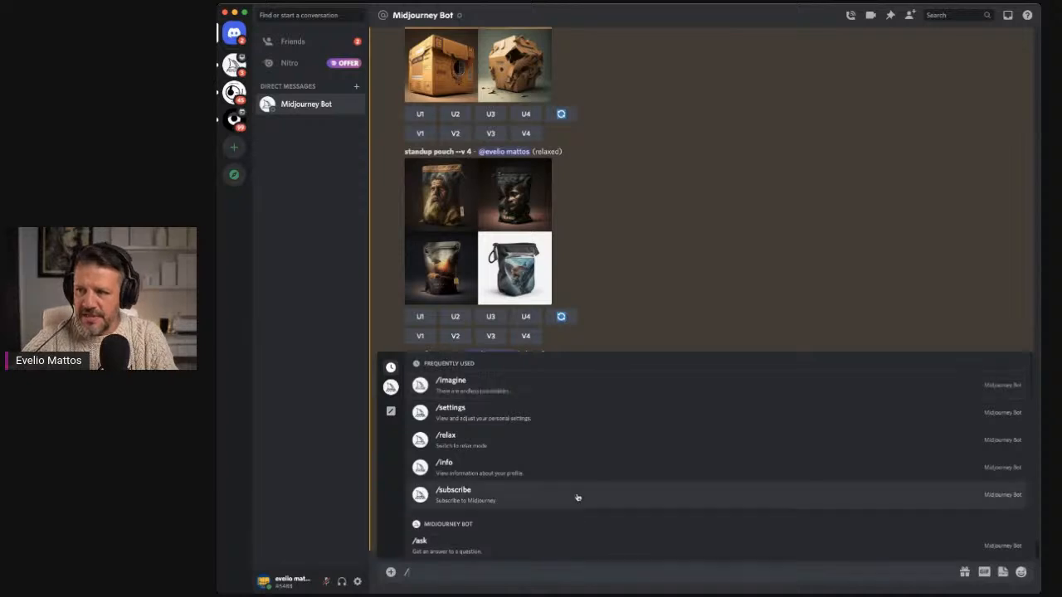
click(540, 419)
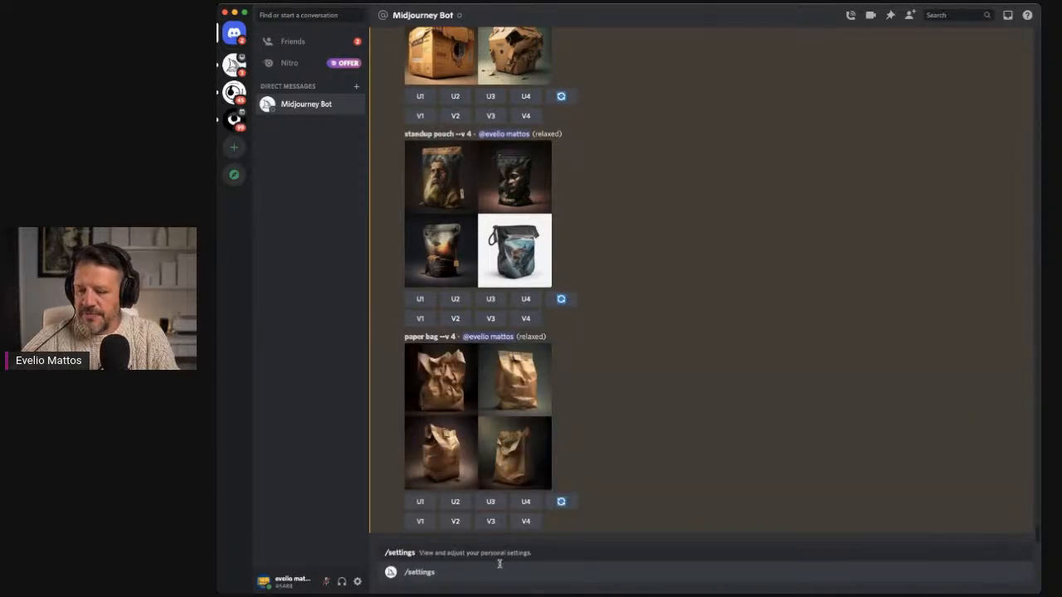
key(Return)
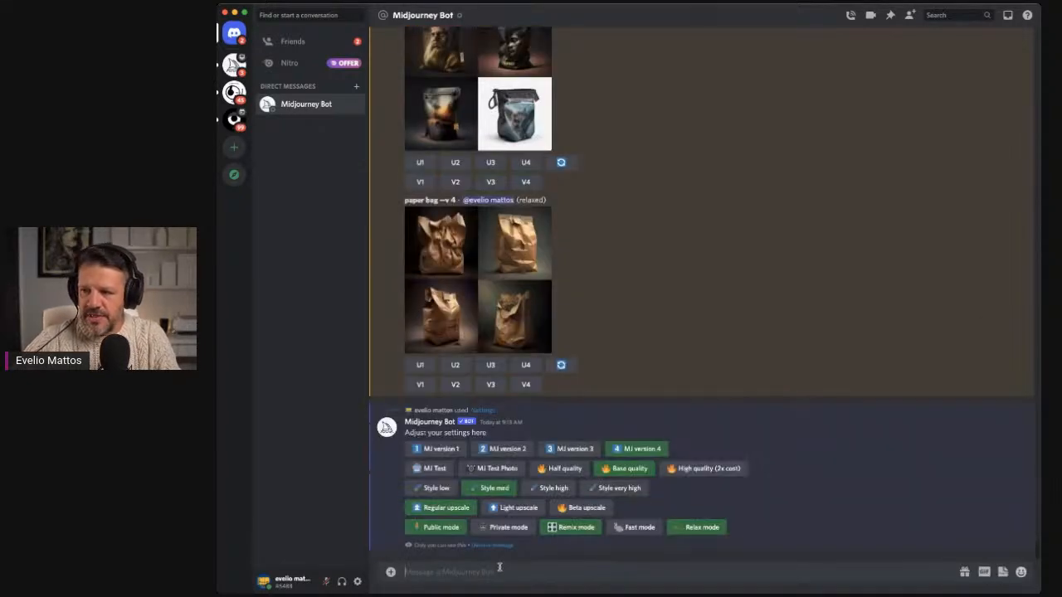
click(641, 529)
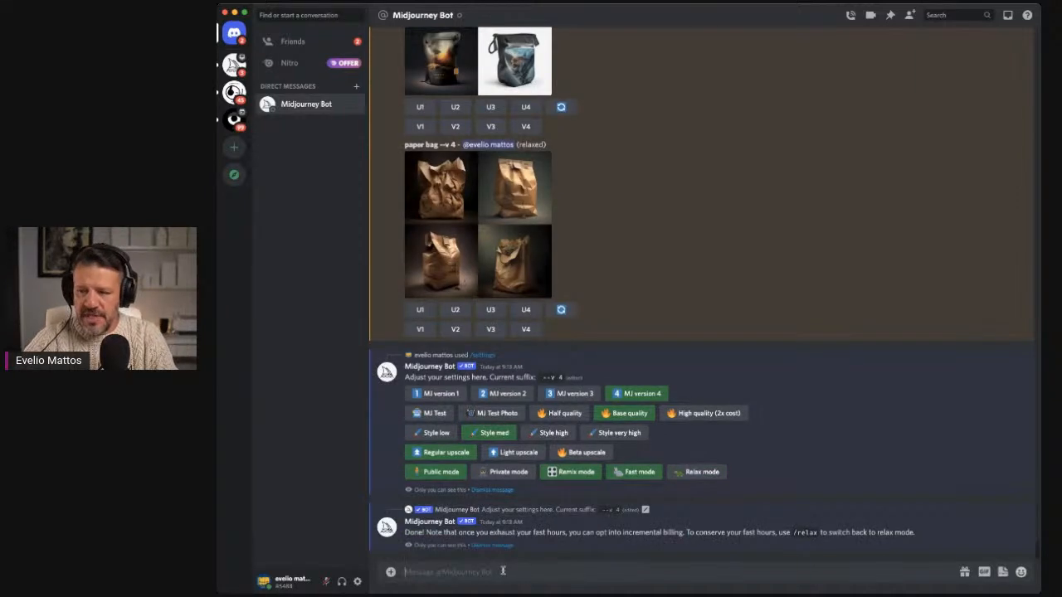
Step: Generate an image grid with /imagine using the prompt "glass bottle"
text(/)
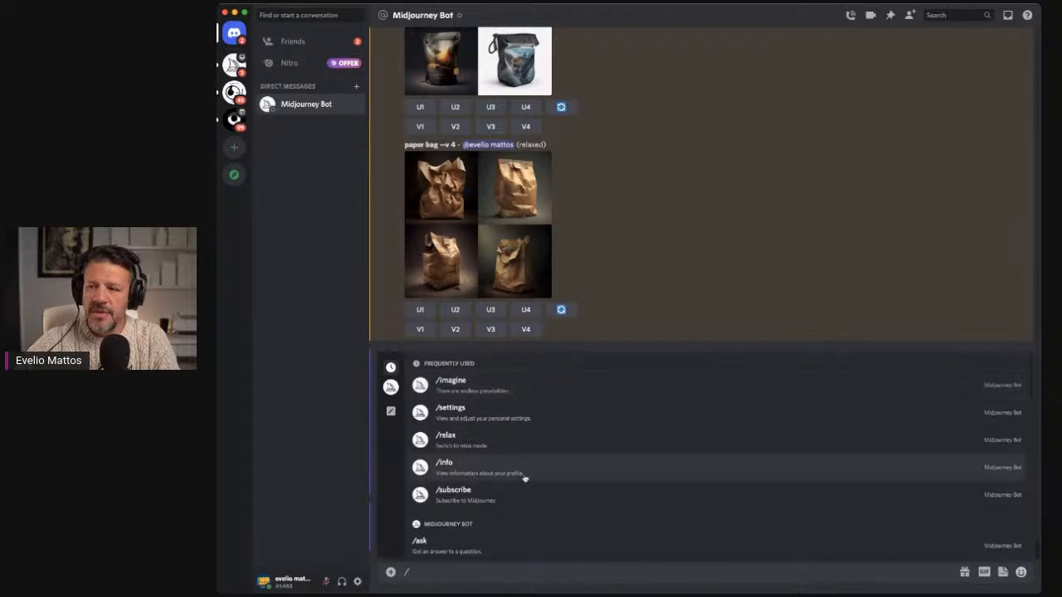
click(463, 383)
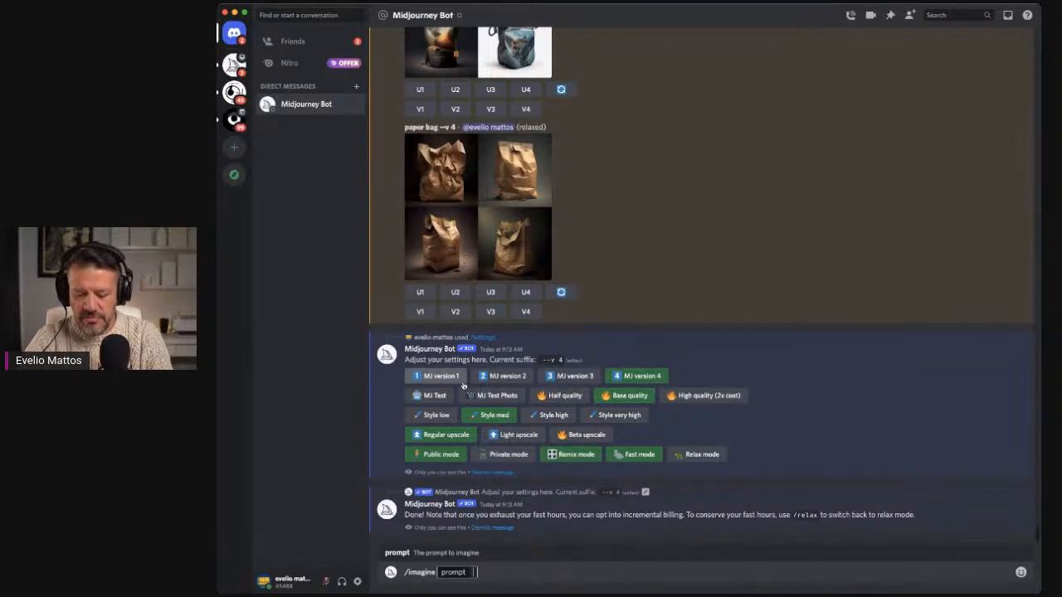
text(glass bo)
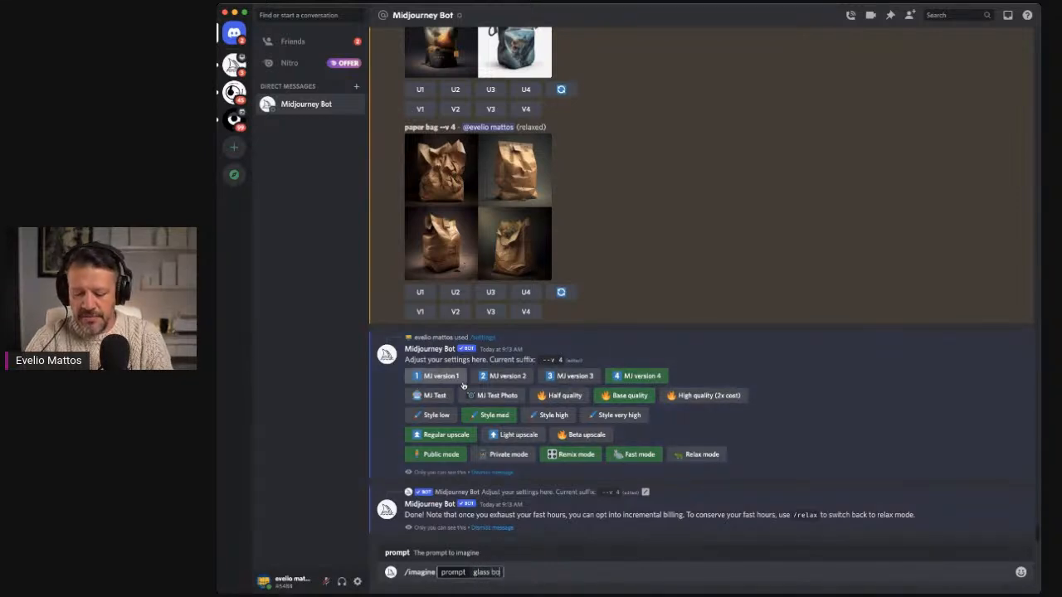
text(ttle)
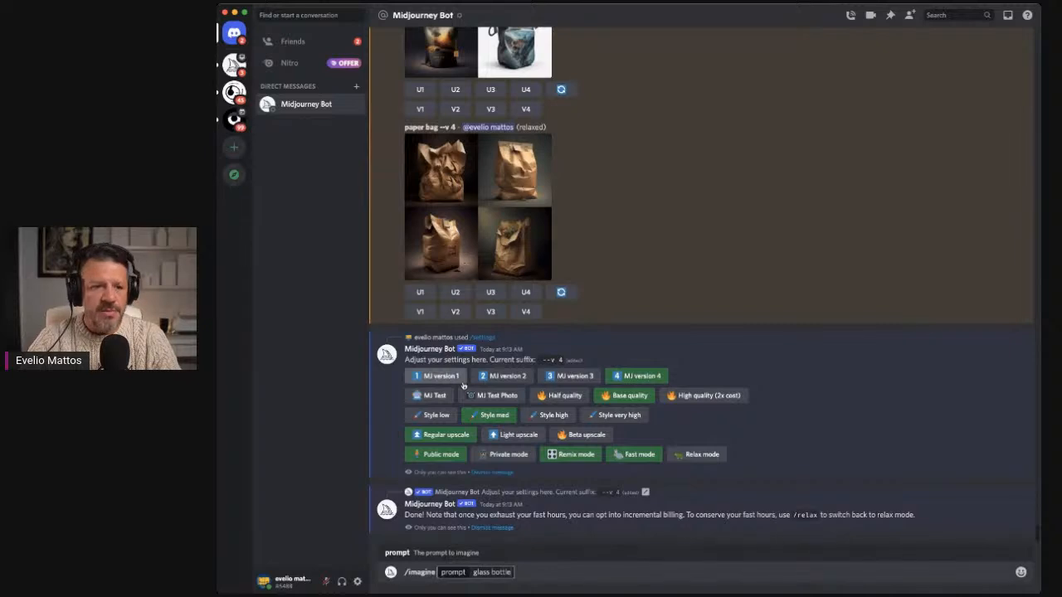
key(Return)
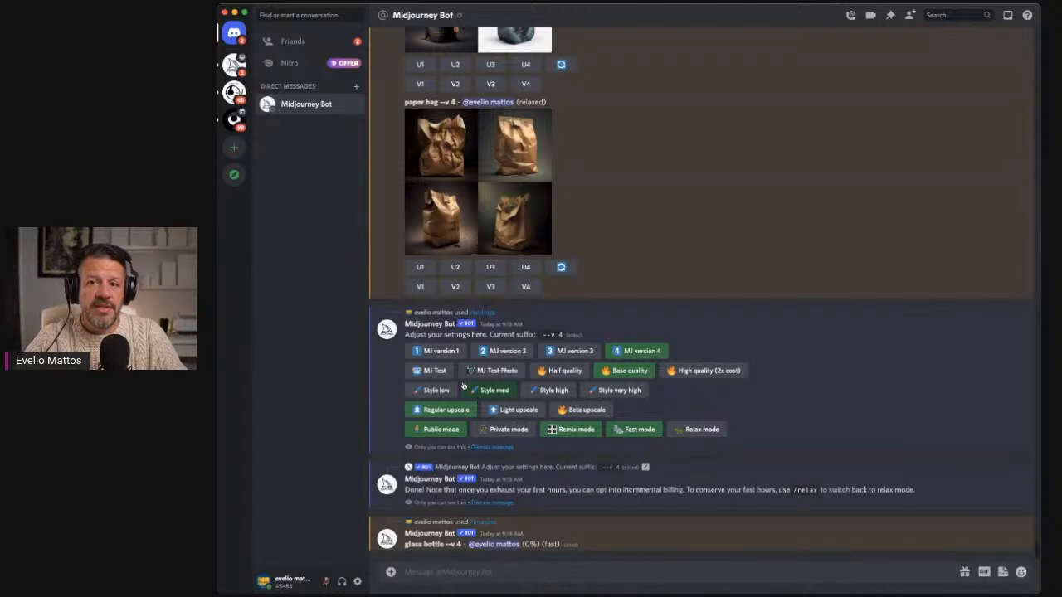
Step: Examine the enlarged image grid generated for the glass bottle prompt, then close it
click(465, 389)
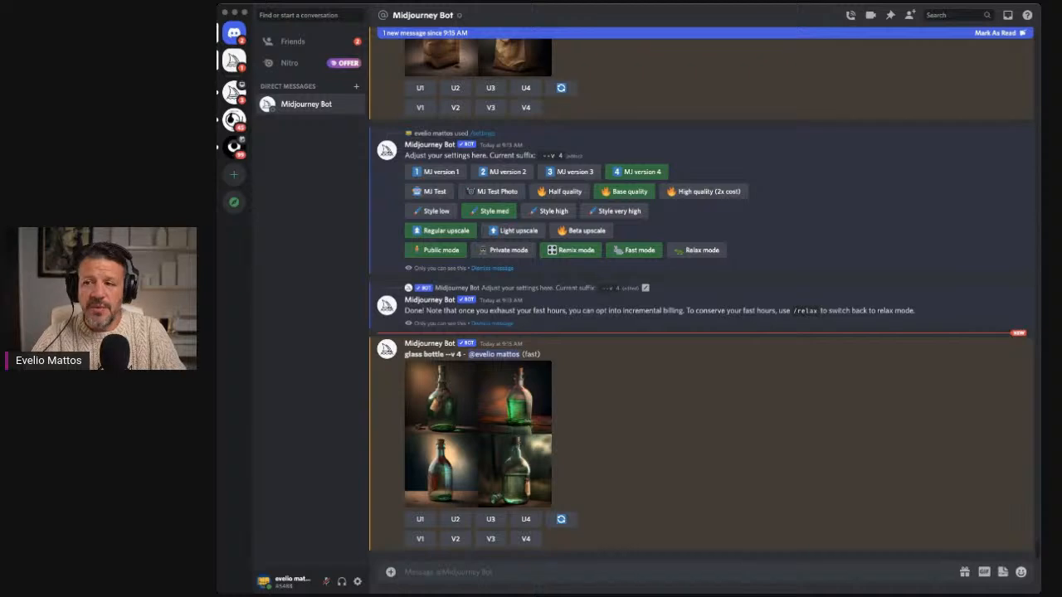
click(456, 417)
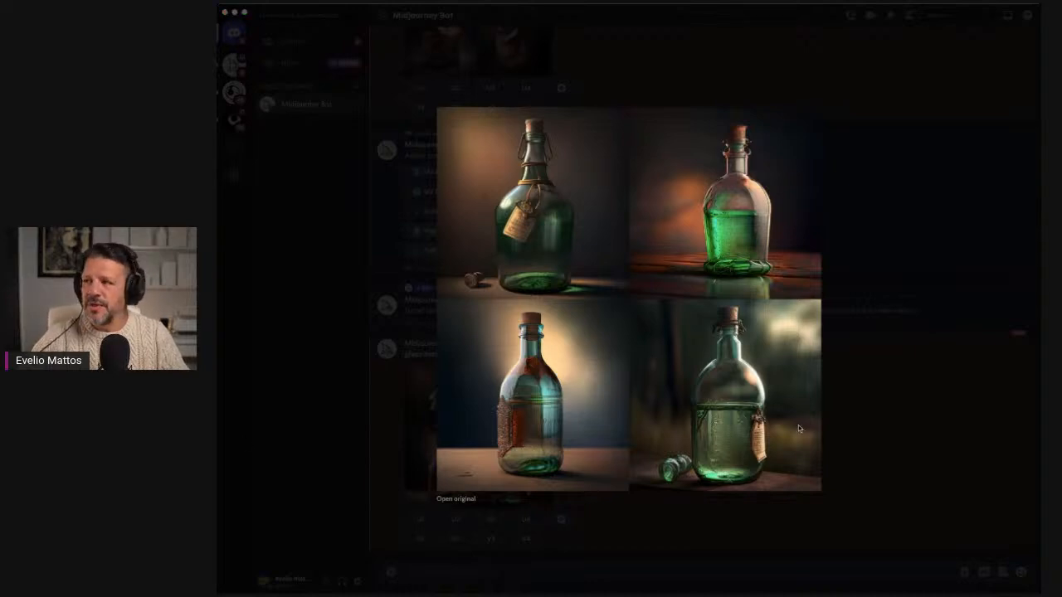
click(904, 438)
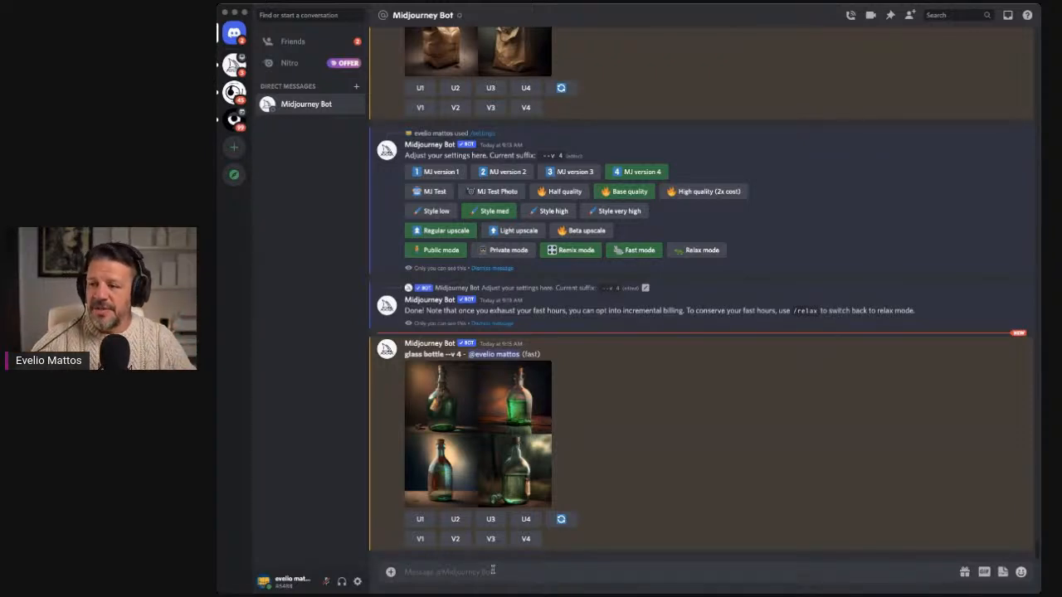
Step: Start a new /imagine command with the prompt "Chocolate bar paper wrapper packaging design"
click(454, 570)
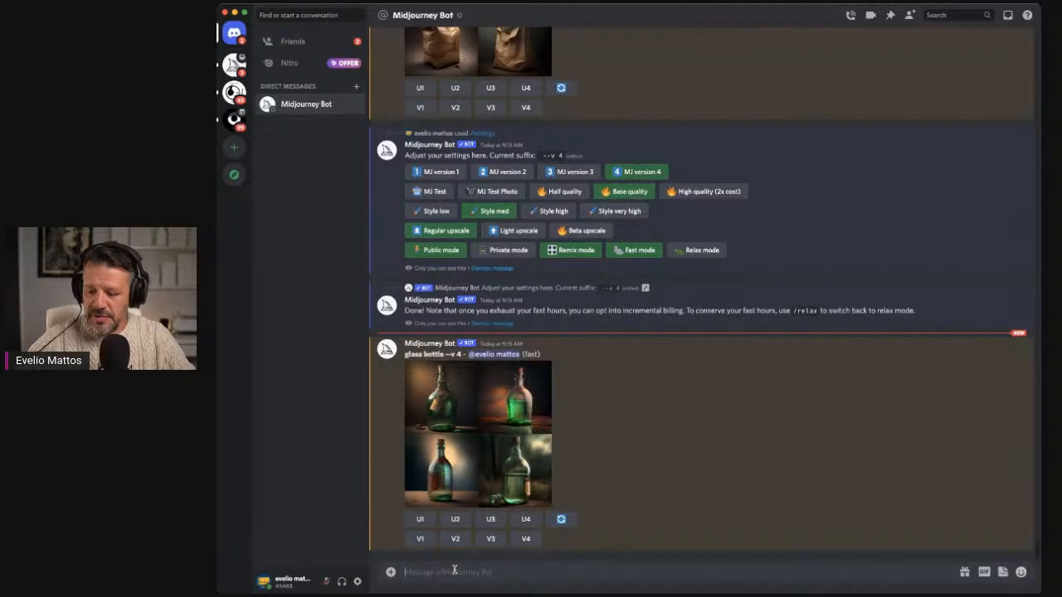
text(/)
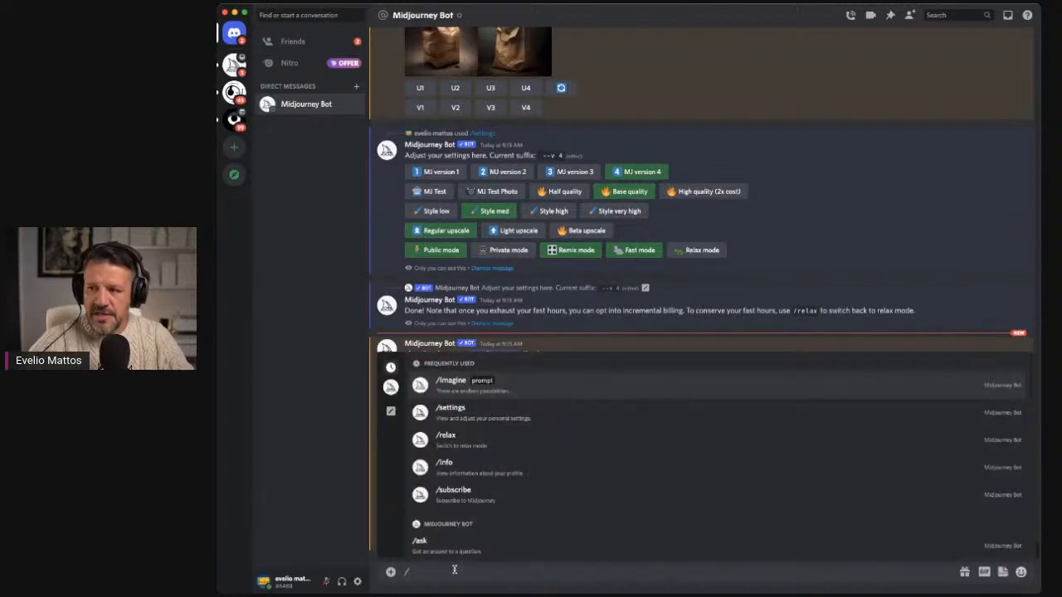
click(508, 388)
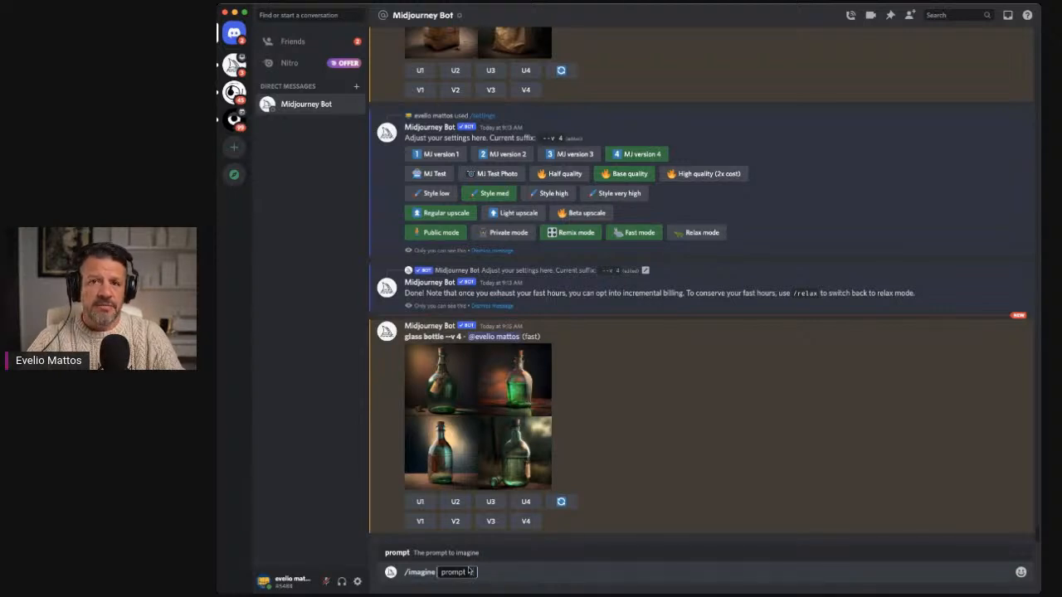
text(C)
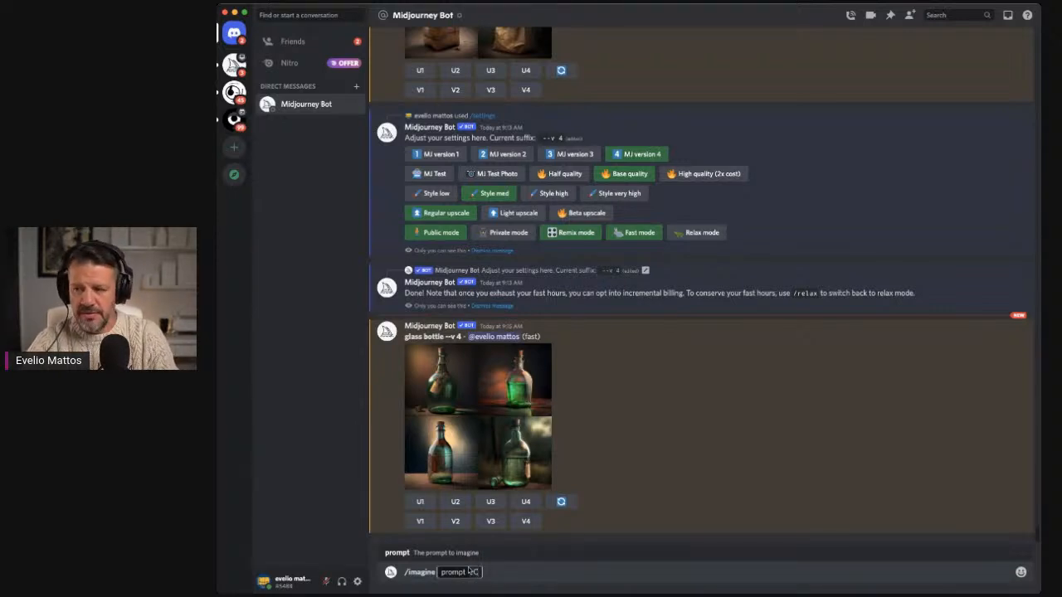
text(hocolate bar)
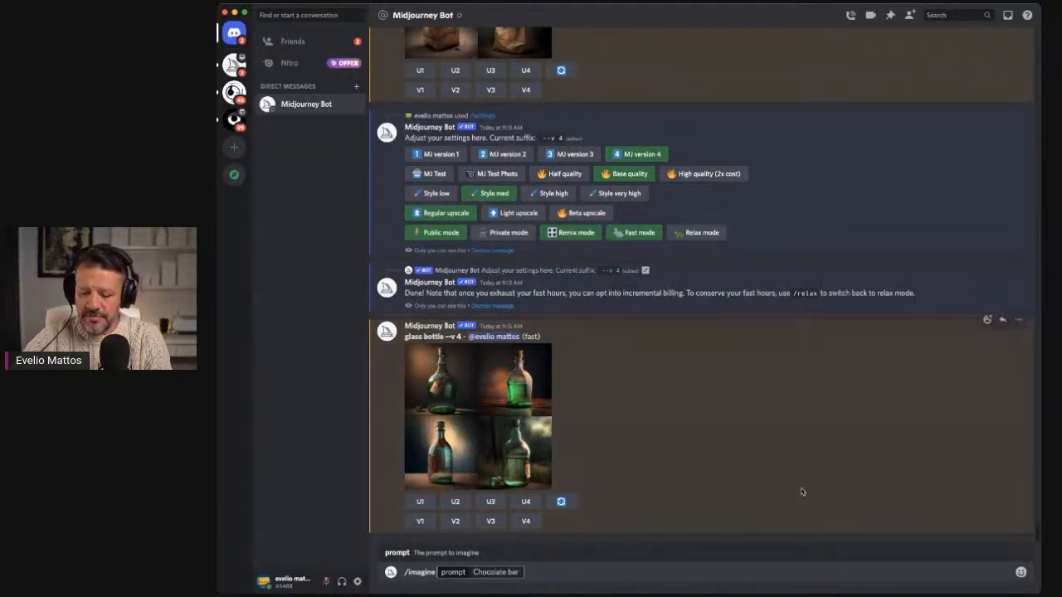
text( paper wrap)
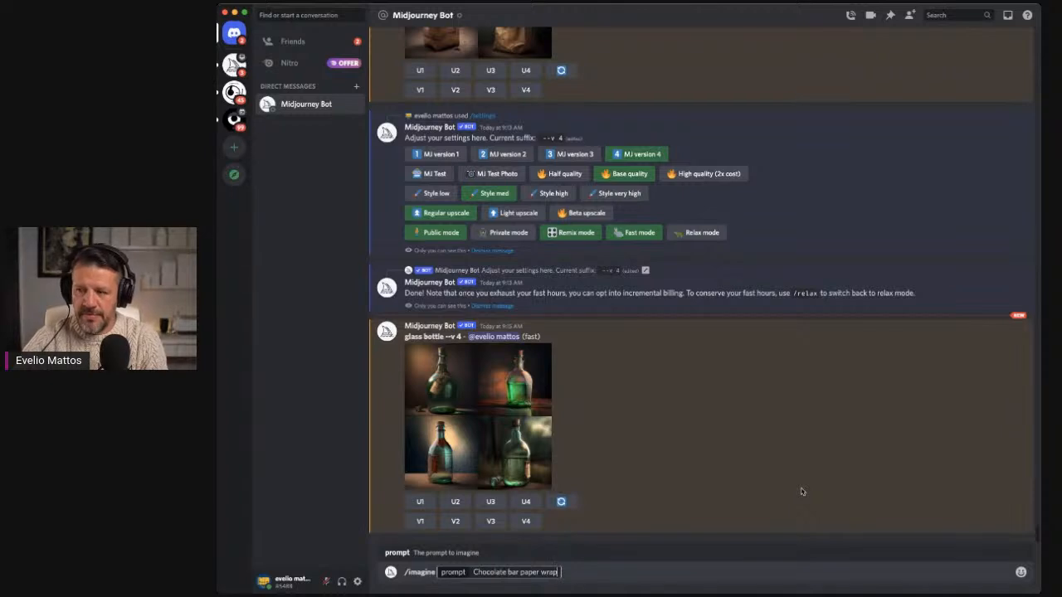
text(per)
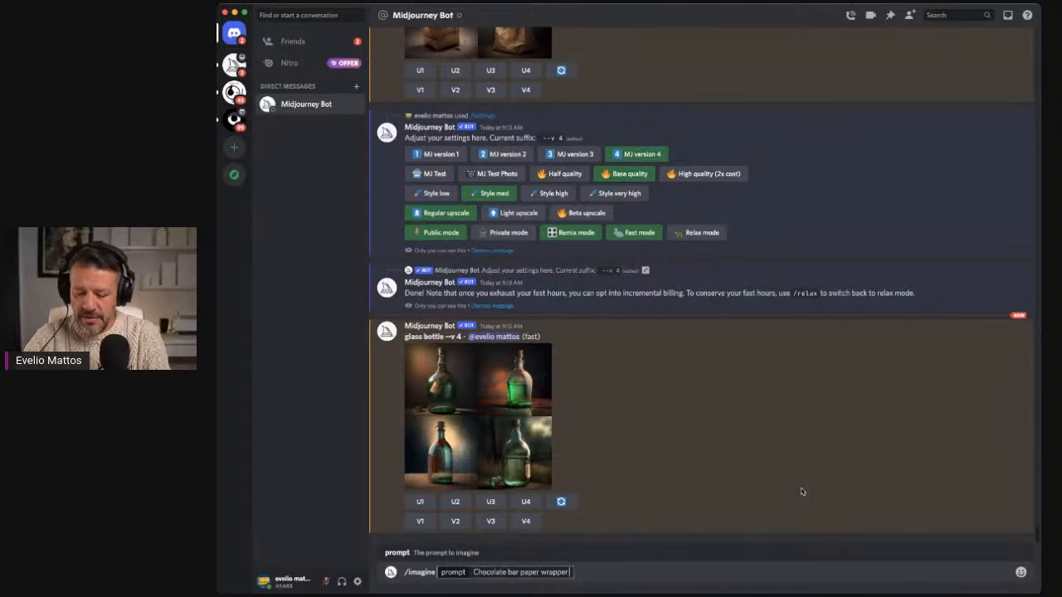
text(packaging design)
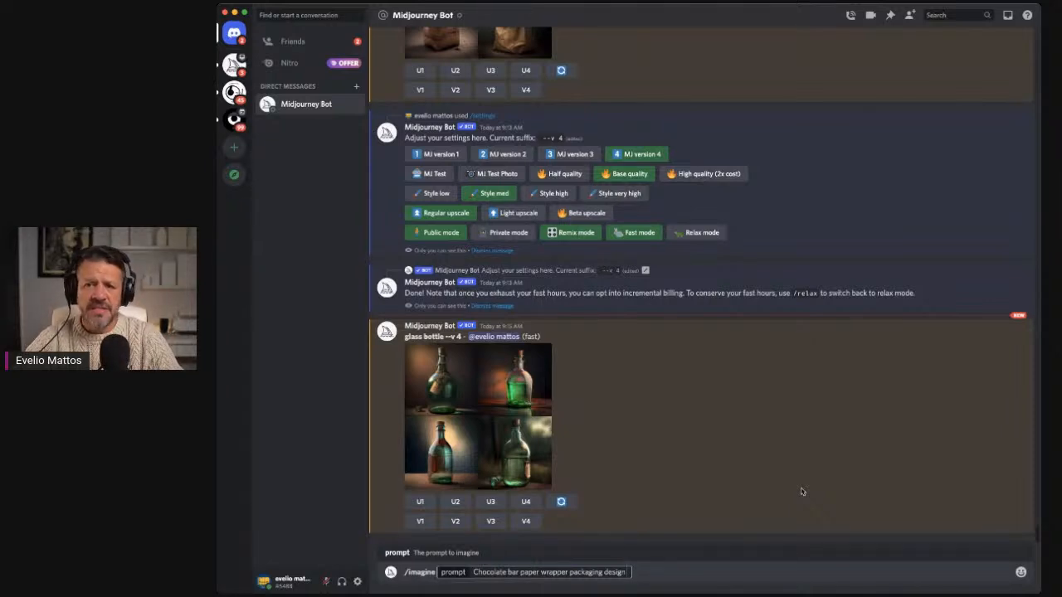
Step: Add the brand descriptors "friendly all natural organic" to the end of the chocolate bar prompt
text(friendly)
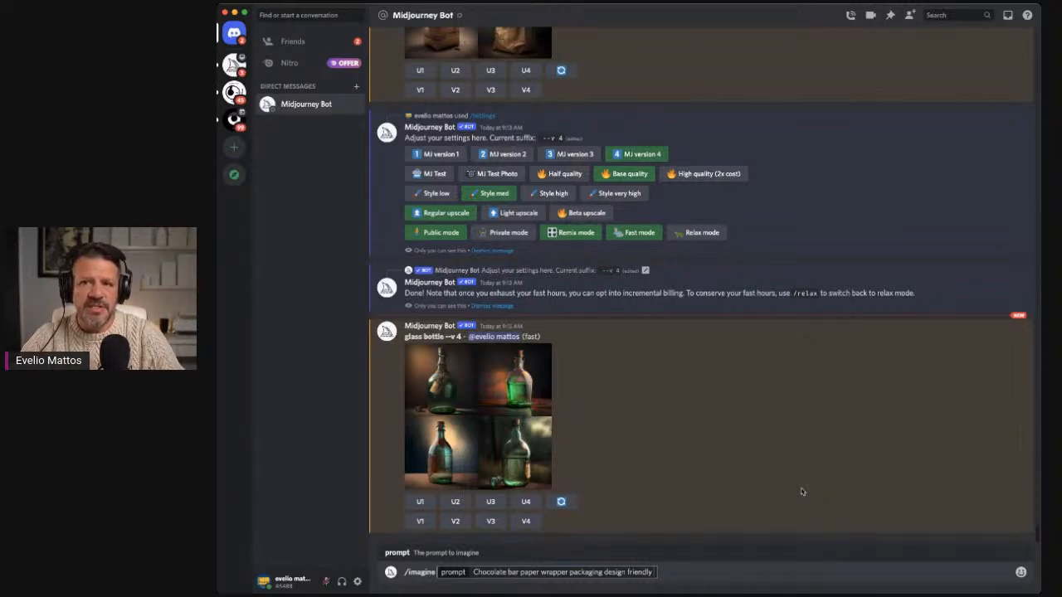
text(a)
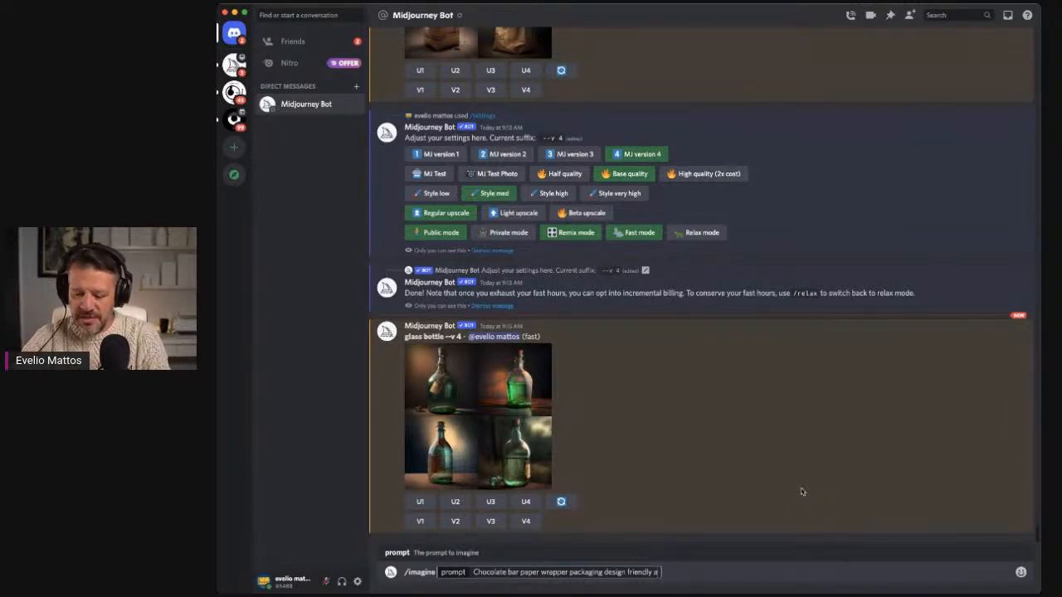
text(ll natural)
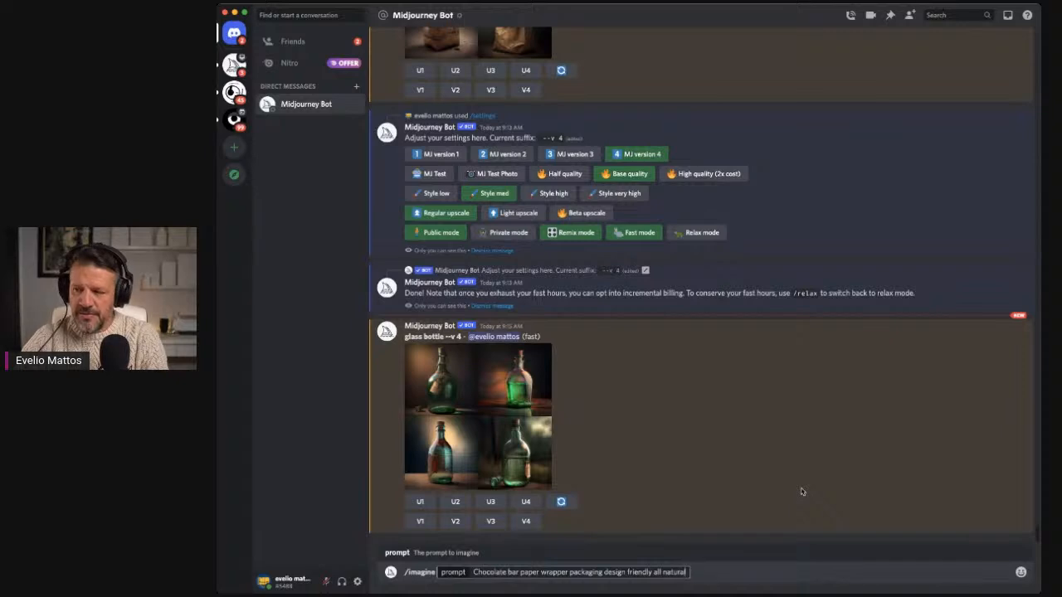
text( organi)
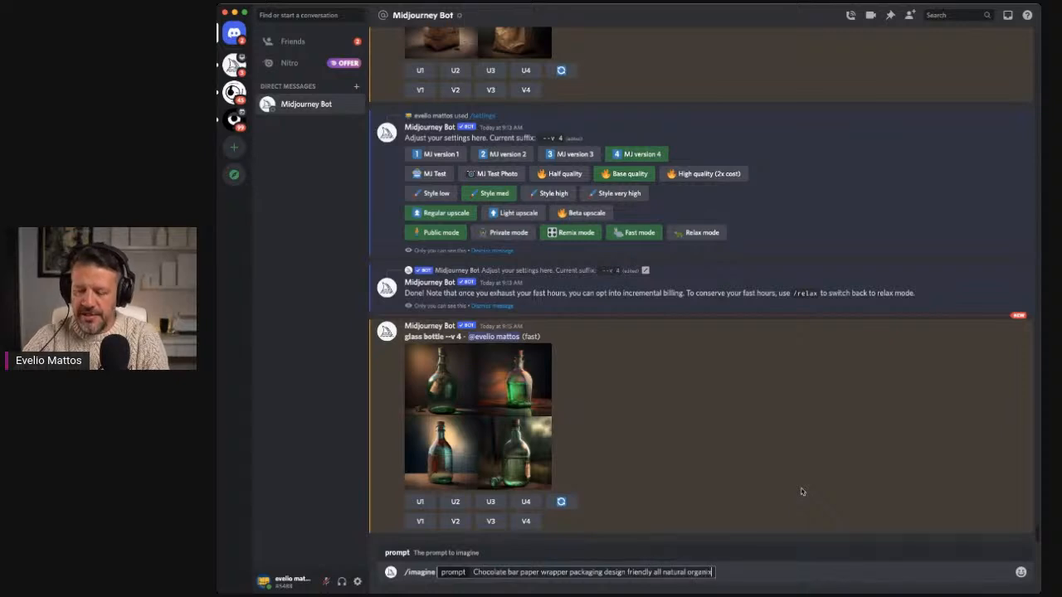
text(c)
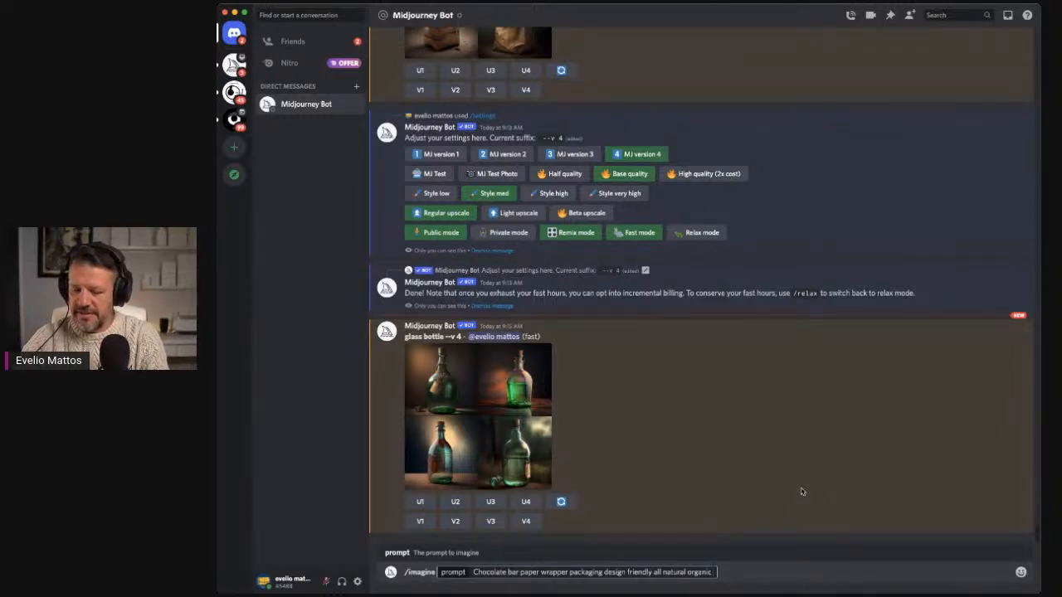
Step: Extend the chocolate bar prompt with the descriptors "from madagascar athletic feminine"
text( from model)
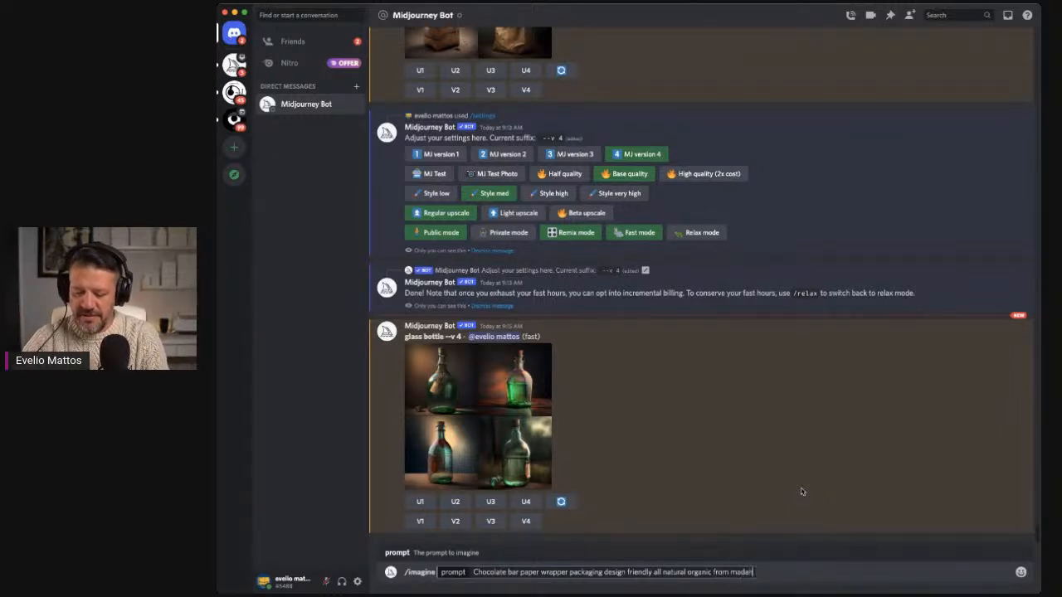
key(BackSpace)
key(BackSpace)
key(BackSpace)
key(BackSpace)
text(adagascar)
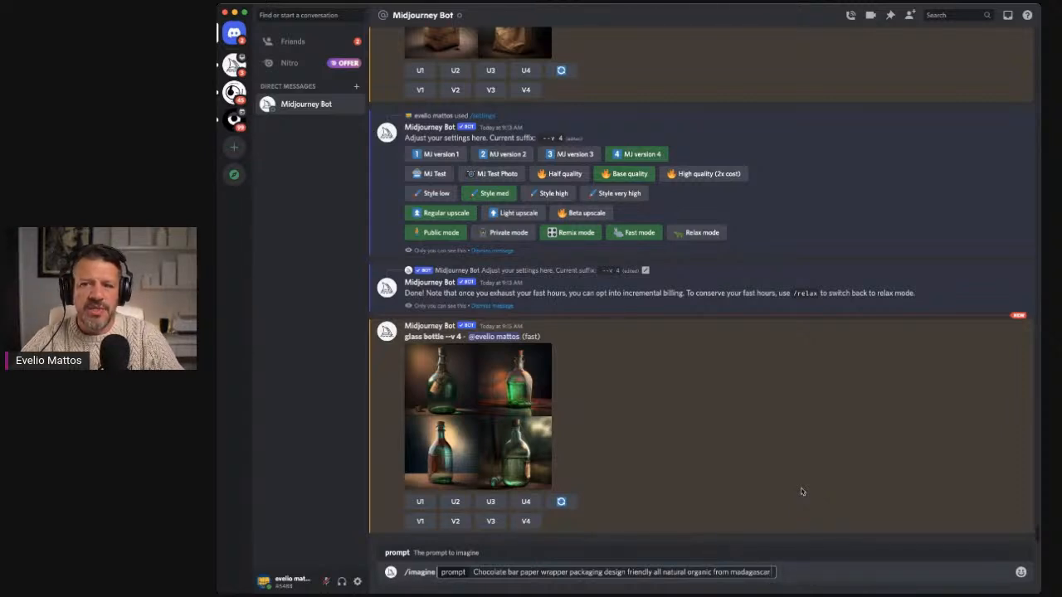
text( athletic)
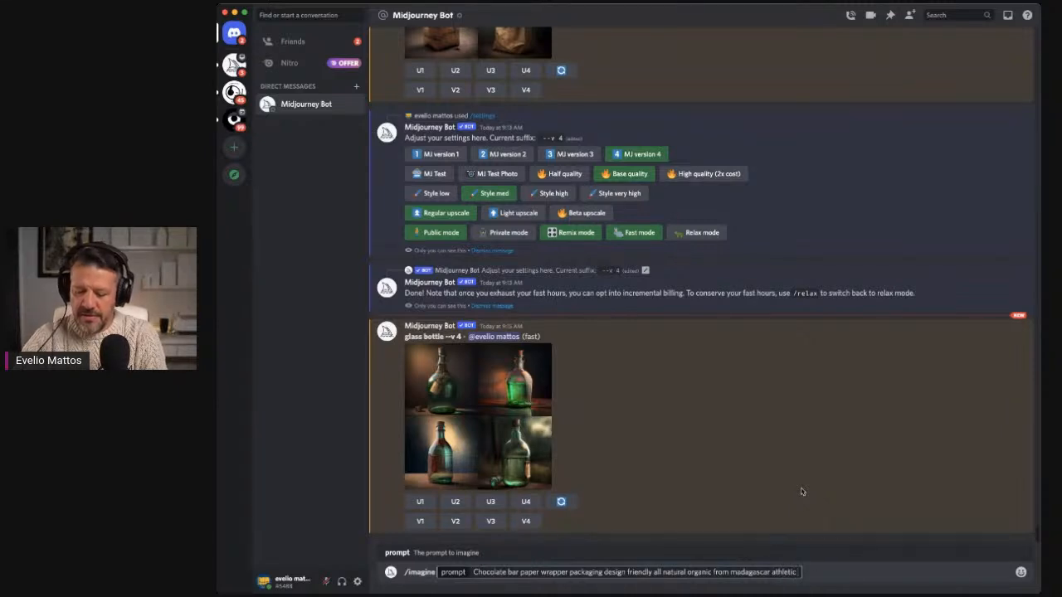
text( feminine)
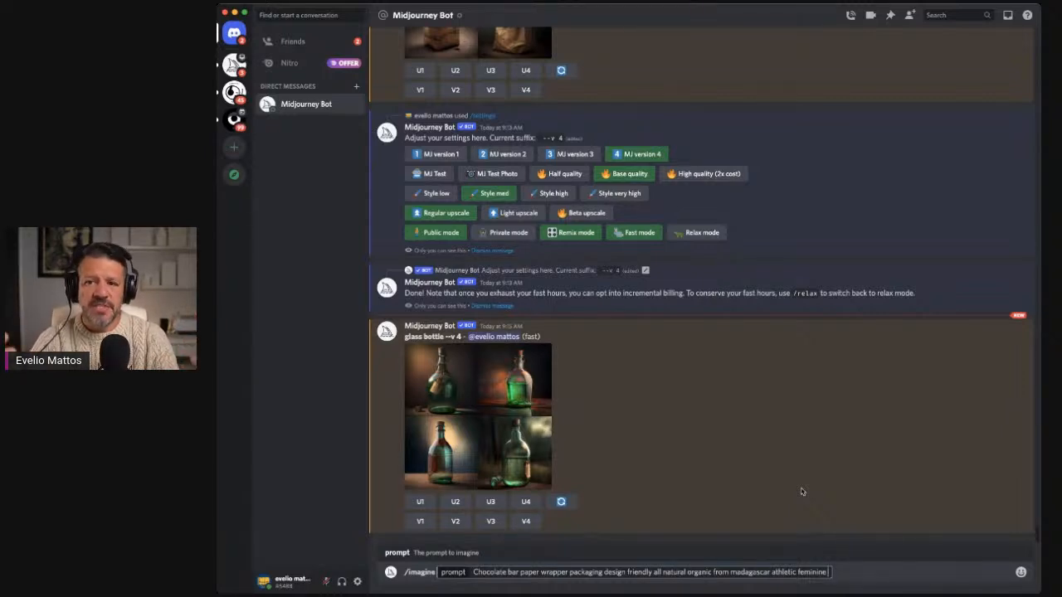
Step: Add the culture and brand references "skateboarding skate culture supreme" to the end of the prompt
text(sk)
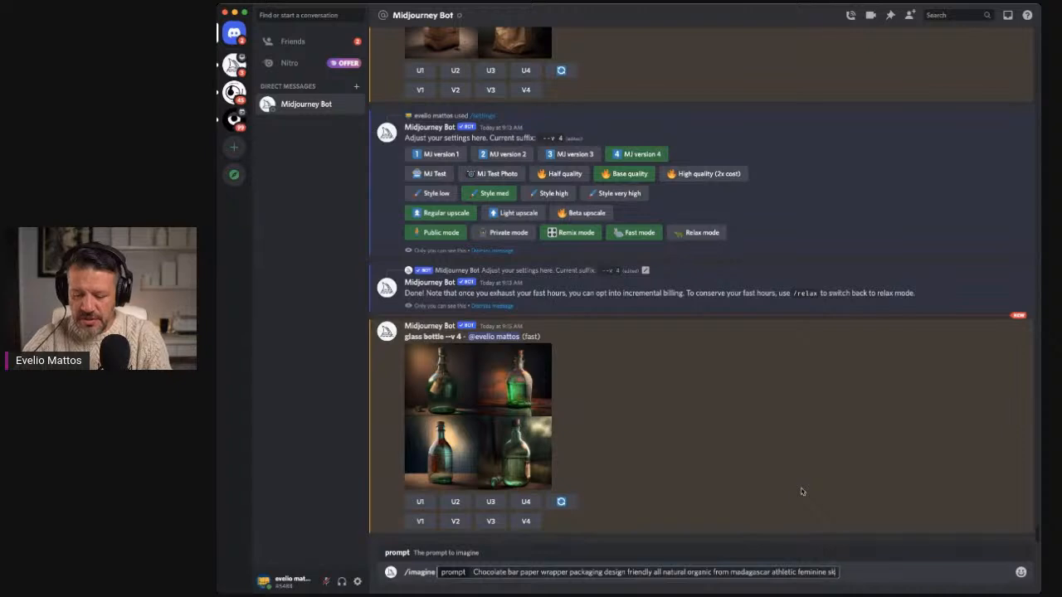
text(ateboarding)
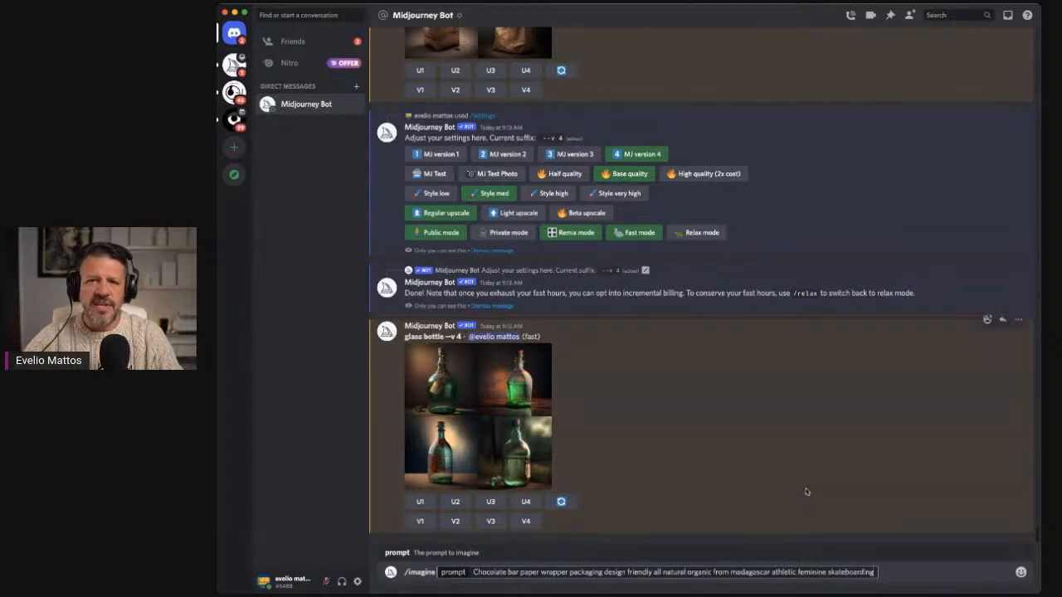
text( skate c)
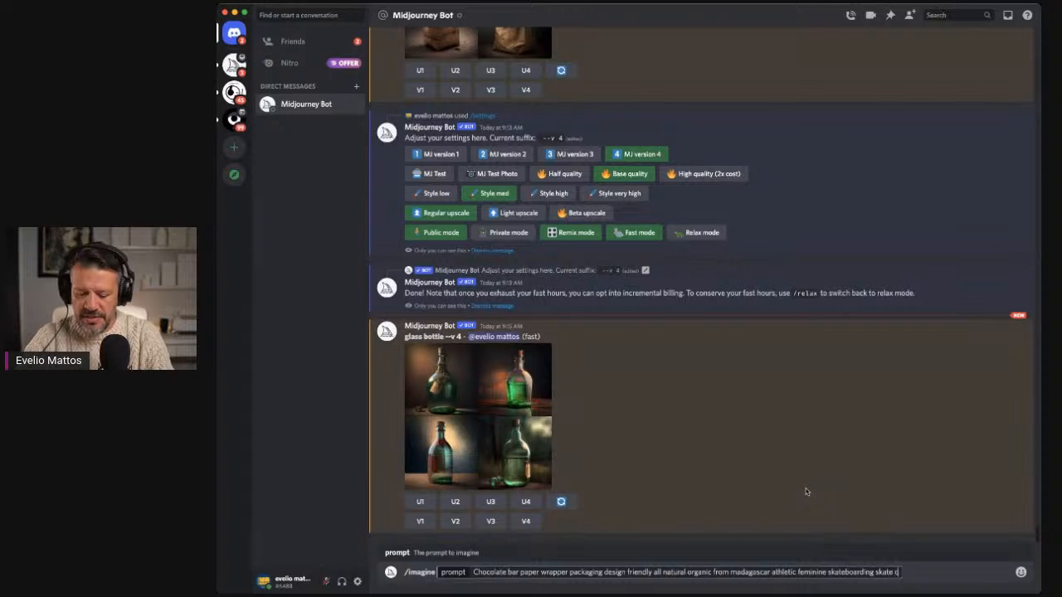
text(ulture)
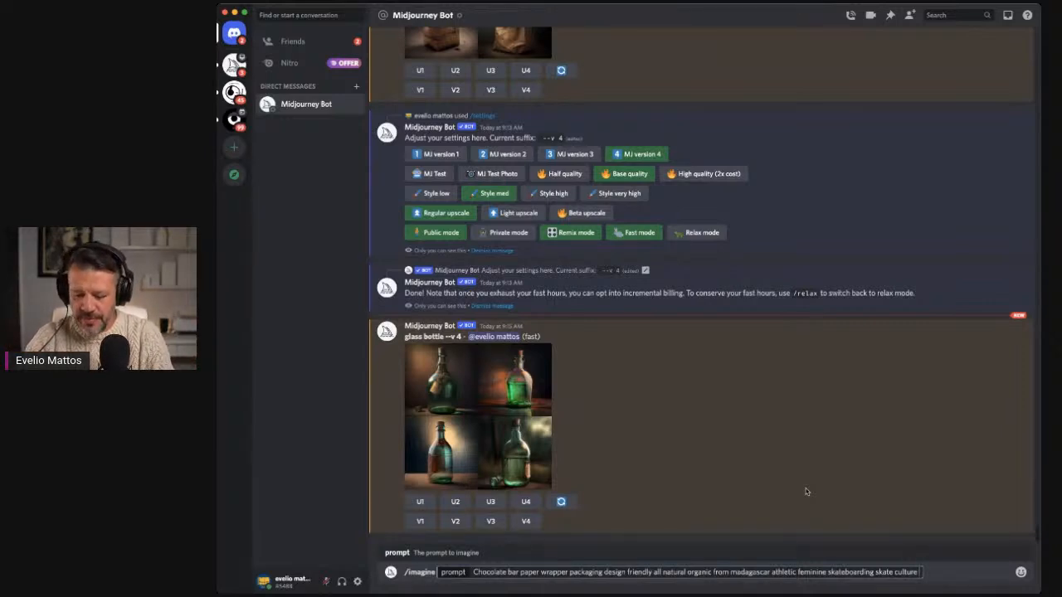
text(supreme)
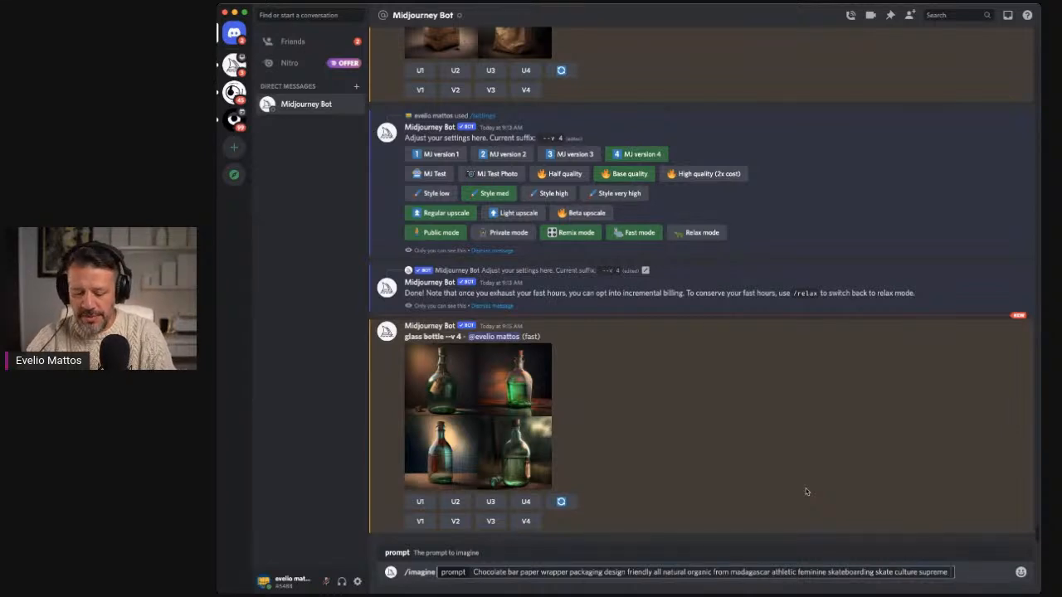
Step: Append the artist references "Banksy Mark gonzalez" to the prompt, keeping single spaces between the words
text(Banksy)
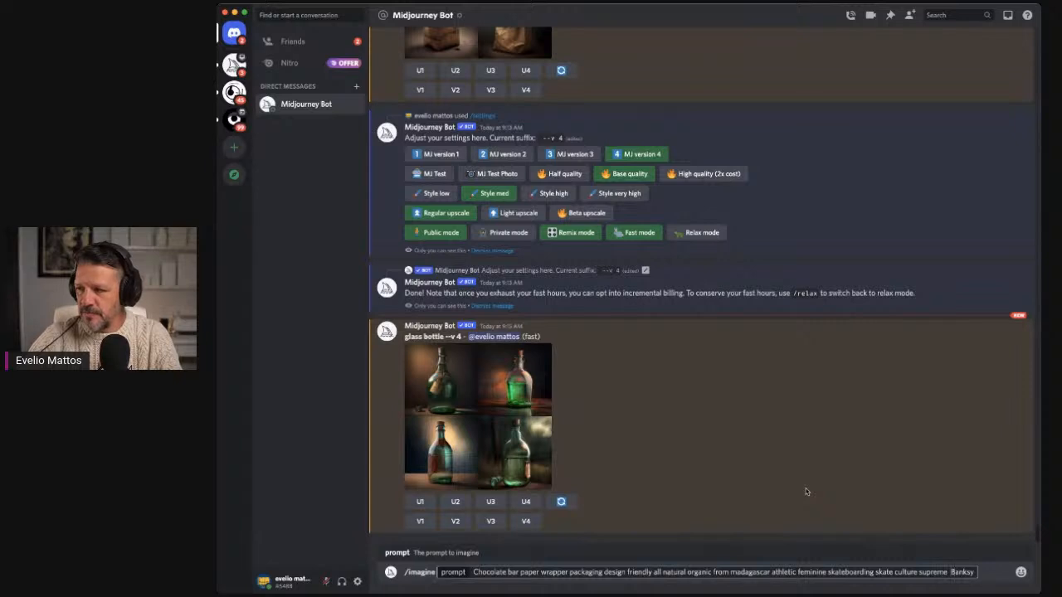
key(BackSpace)
key(Right)
key(Right)
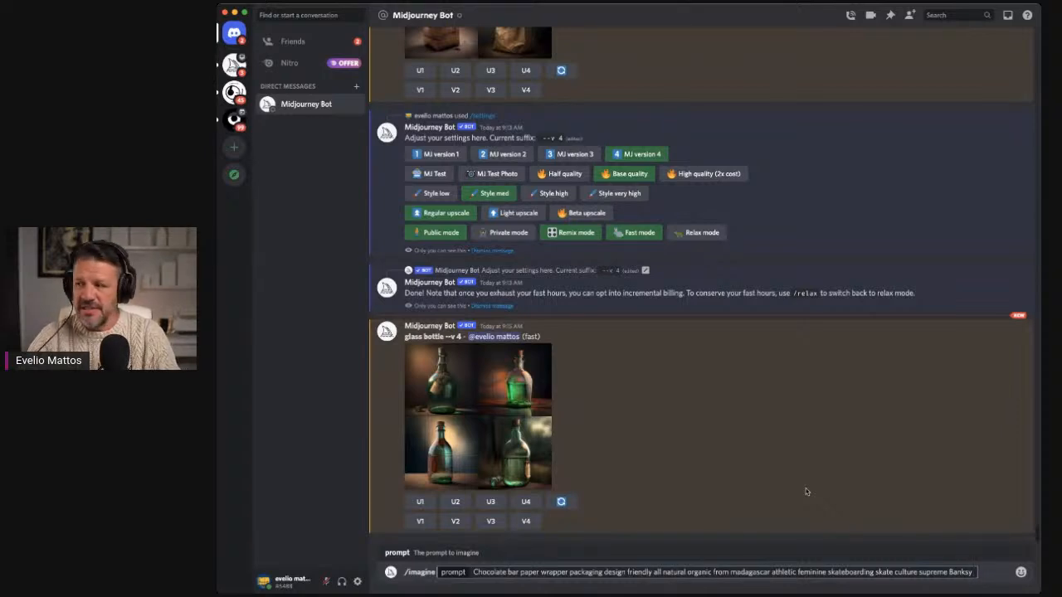
text(Mark gon)
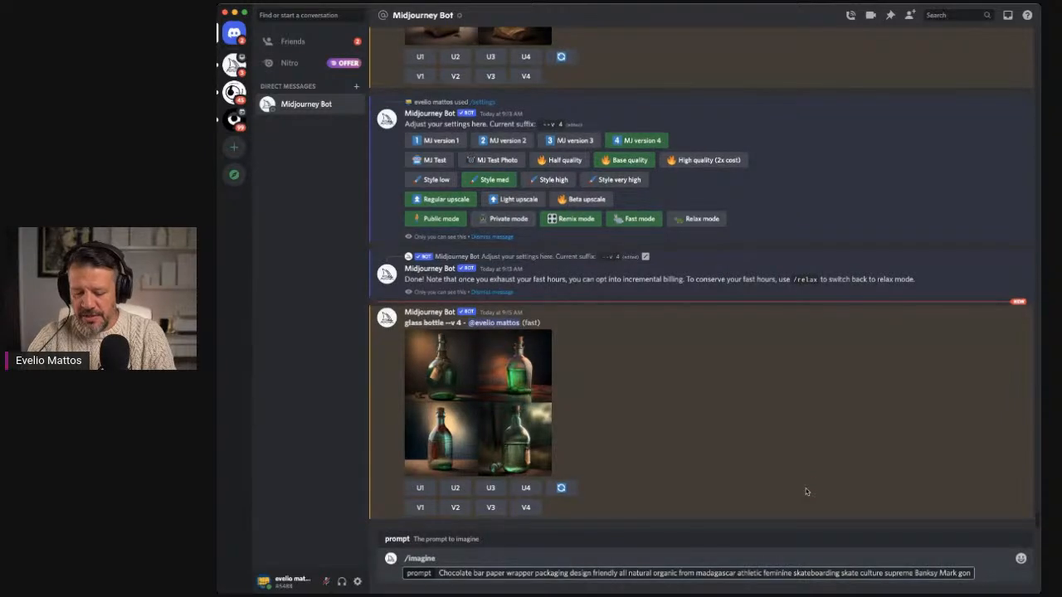
text(zalez)
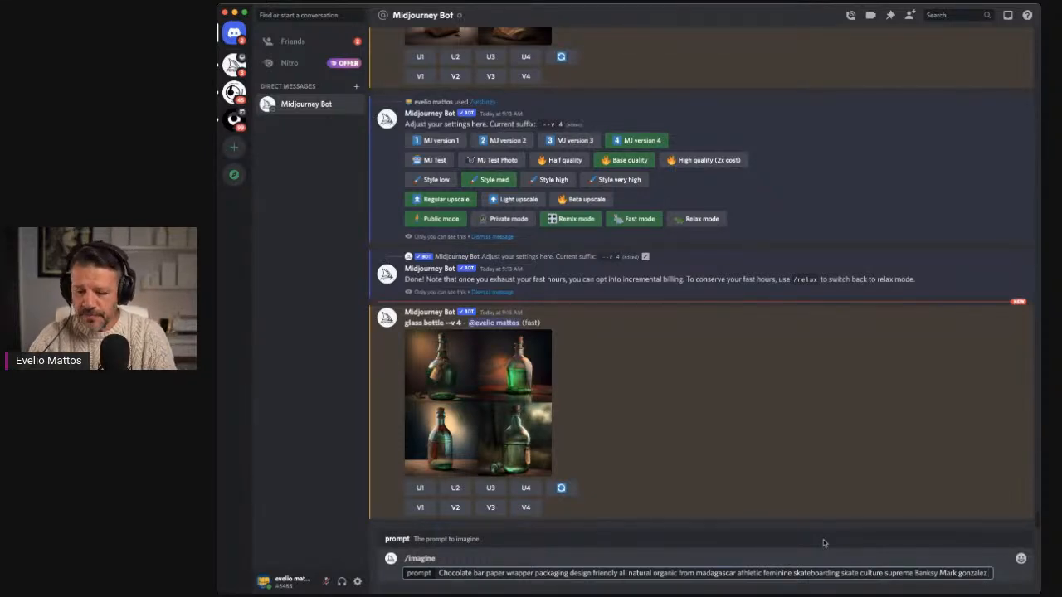
Step: Finish the chocolate bar prompt with "editorial photography" and submit it for generation
text(edito)
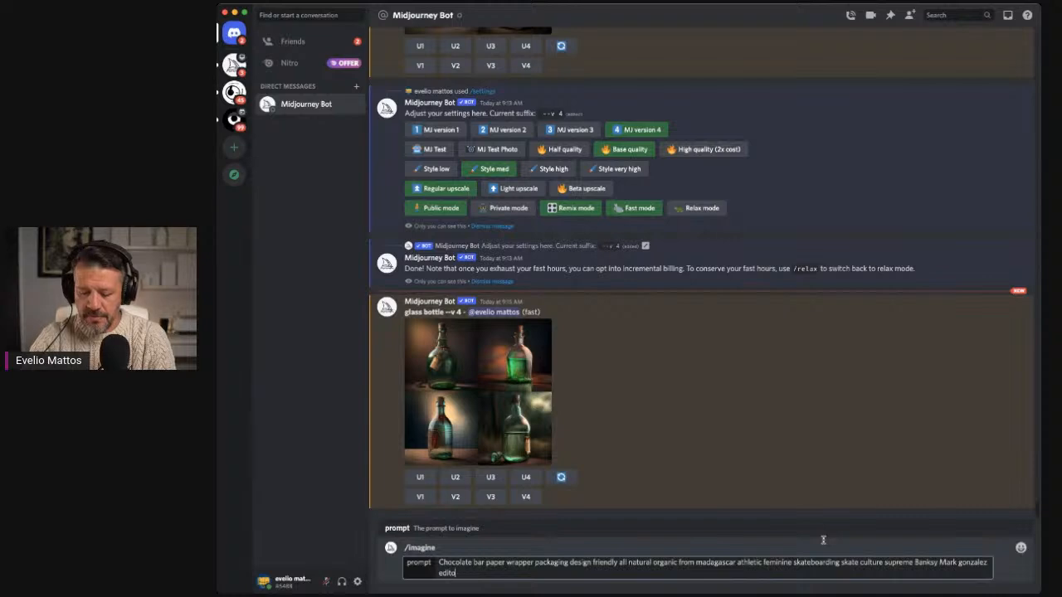
text(rial photography)
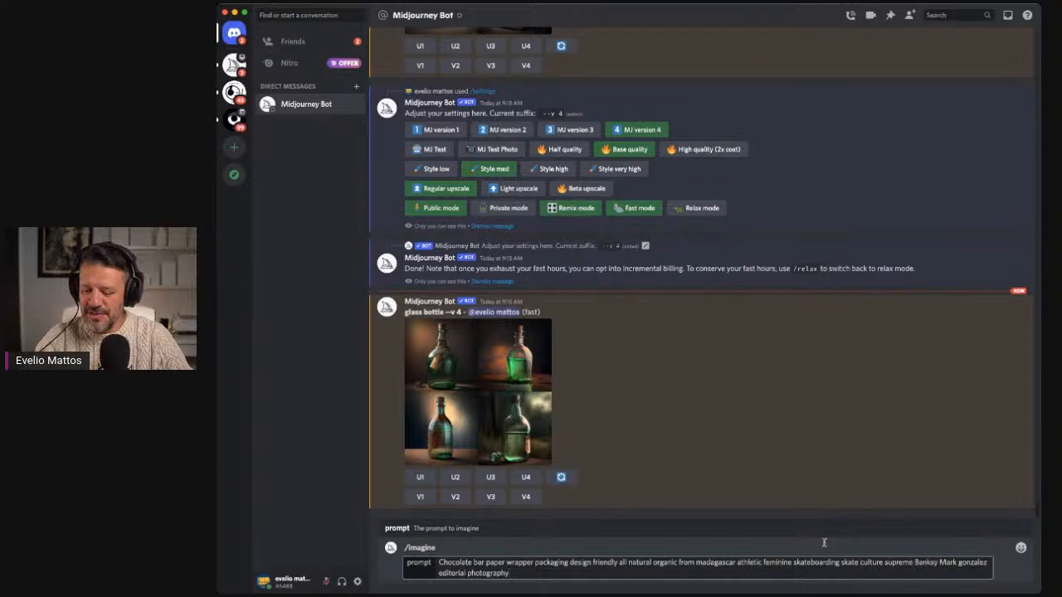
key(Return)
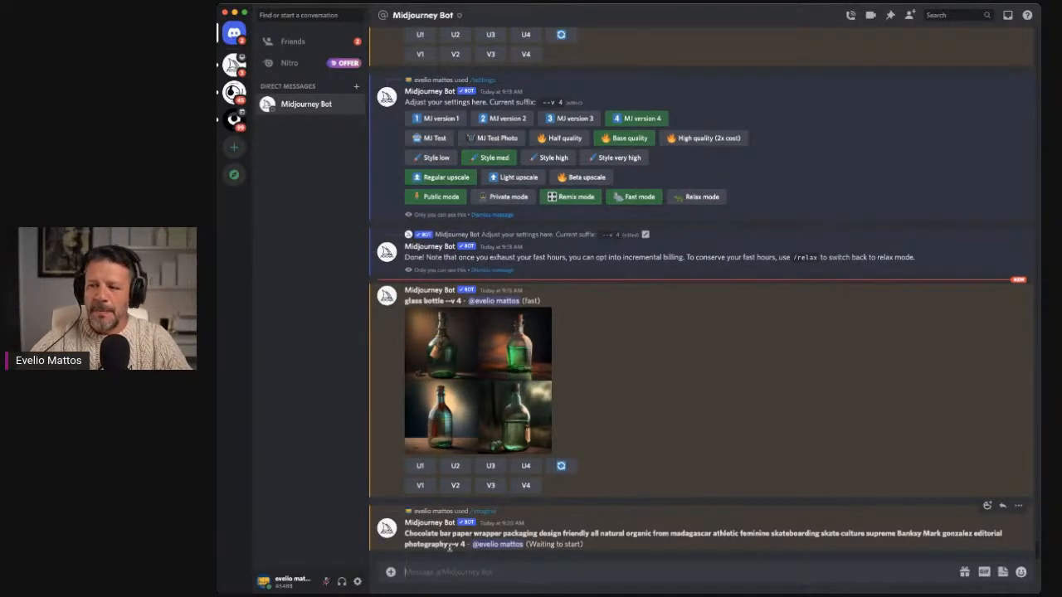
Step: Copy the submitted chocolate bar prompt text, without the --v 4 suffix, into a new /imagine command
drag(448, 544, 405, 537)
key(super+c)
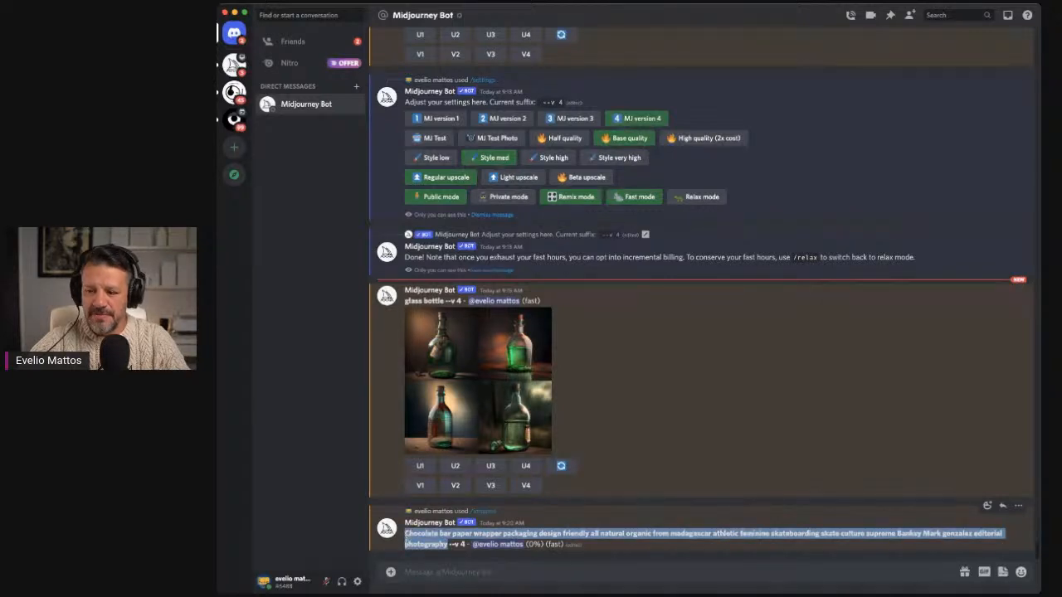
click(435, 573)
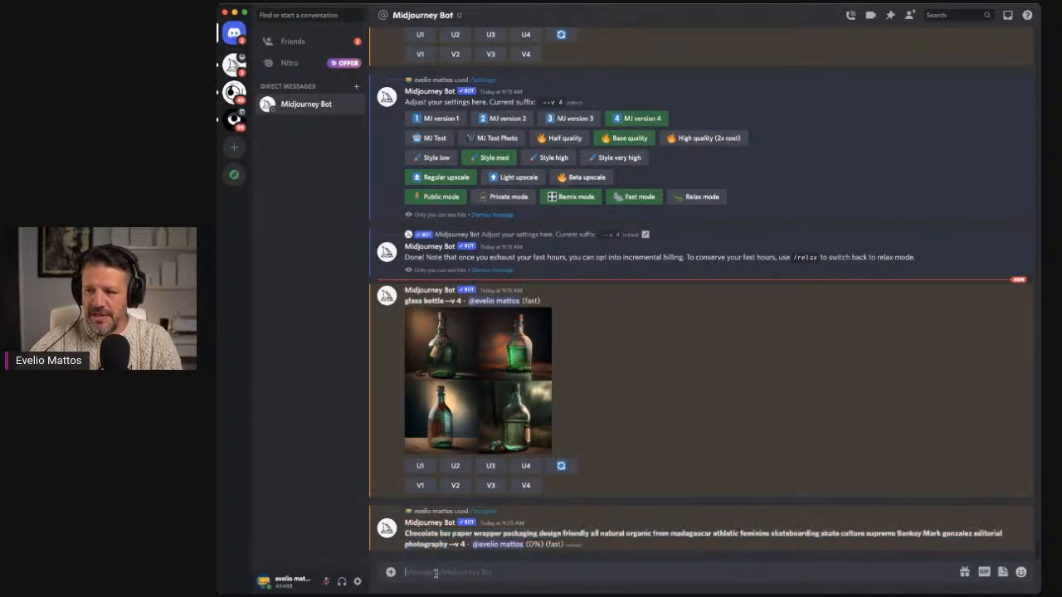
text(/)
key(Return)
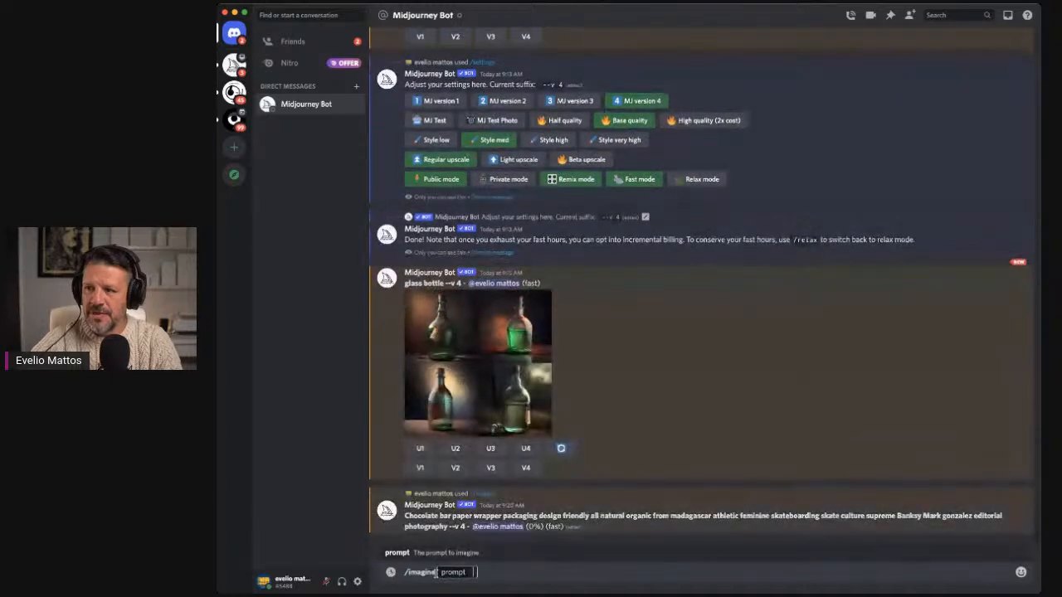
key(super+v)
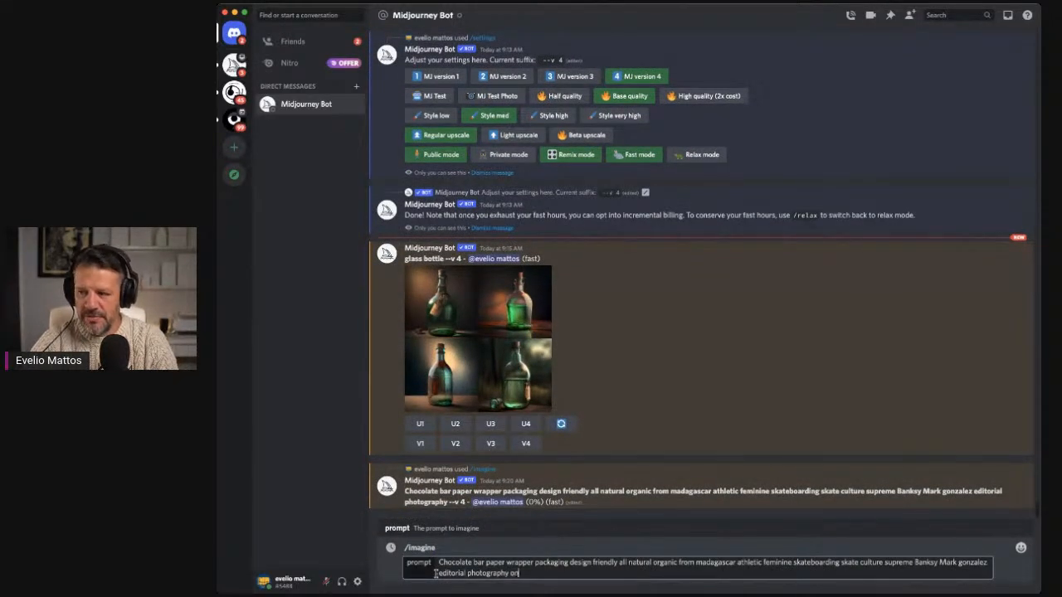
Step: Add "in a grocery store shelf" to the end of the copied prompt and submit it for generation
text(in a s)
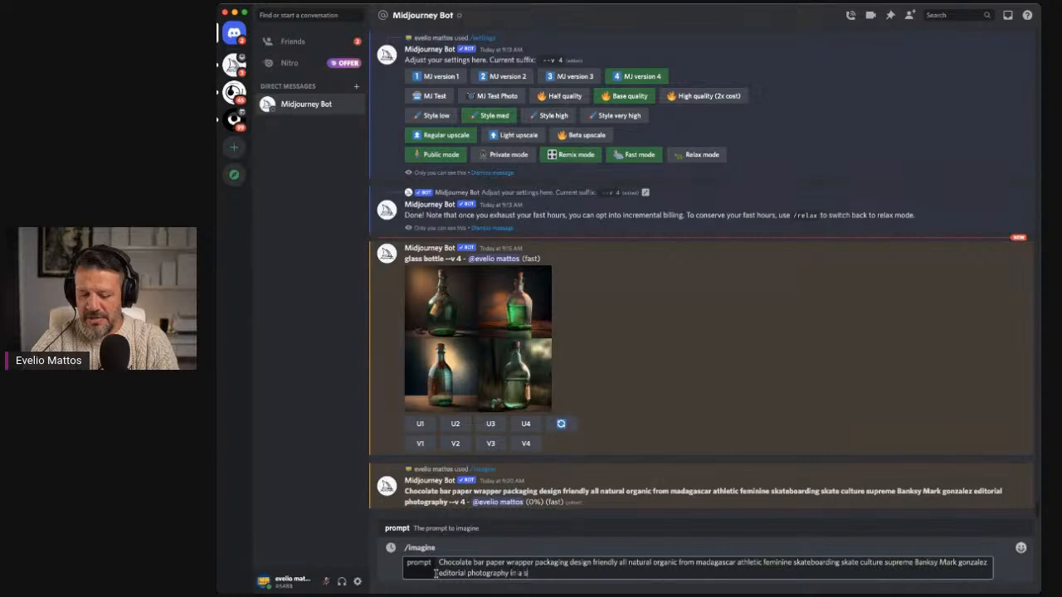
key(BackSpace)
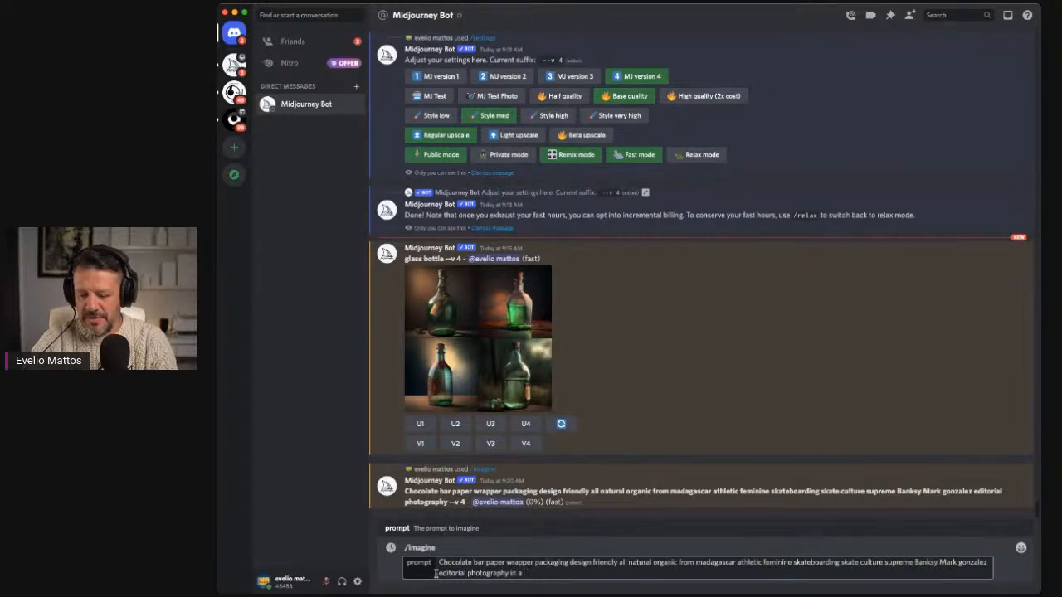
text(grocery)
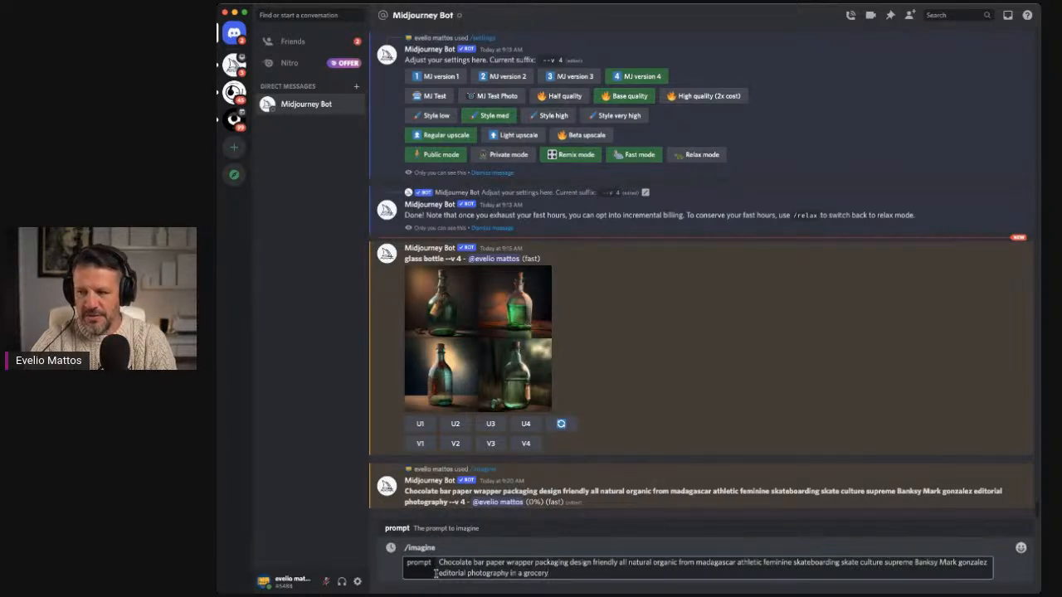
text( store shel)
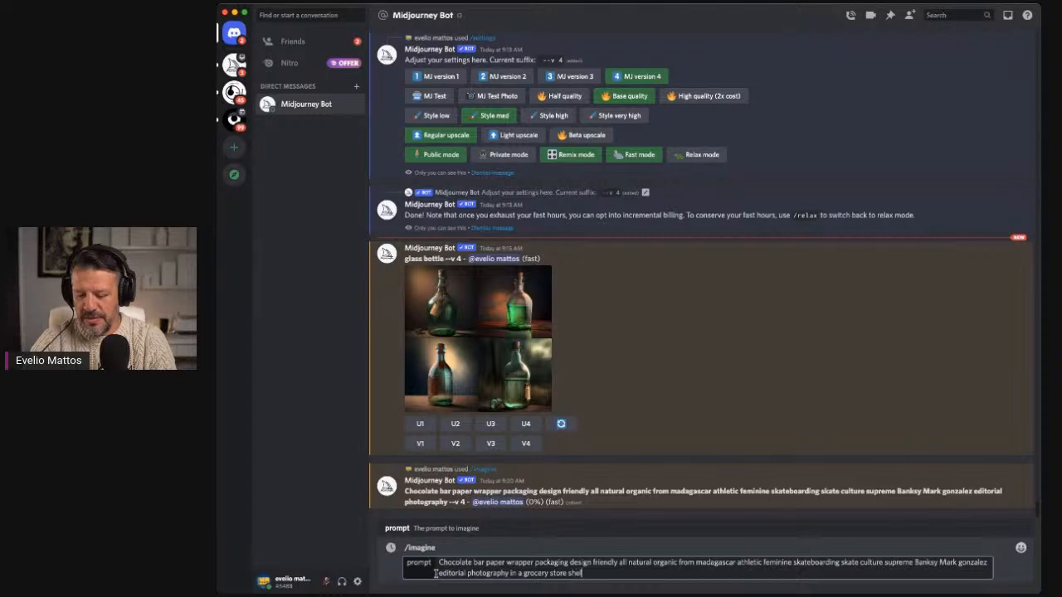
text(f)
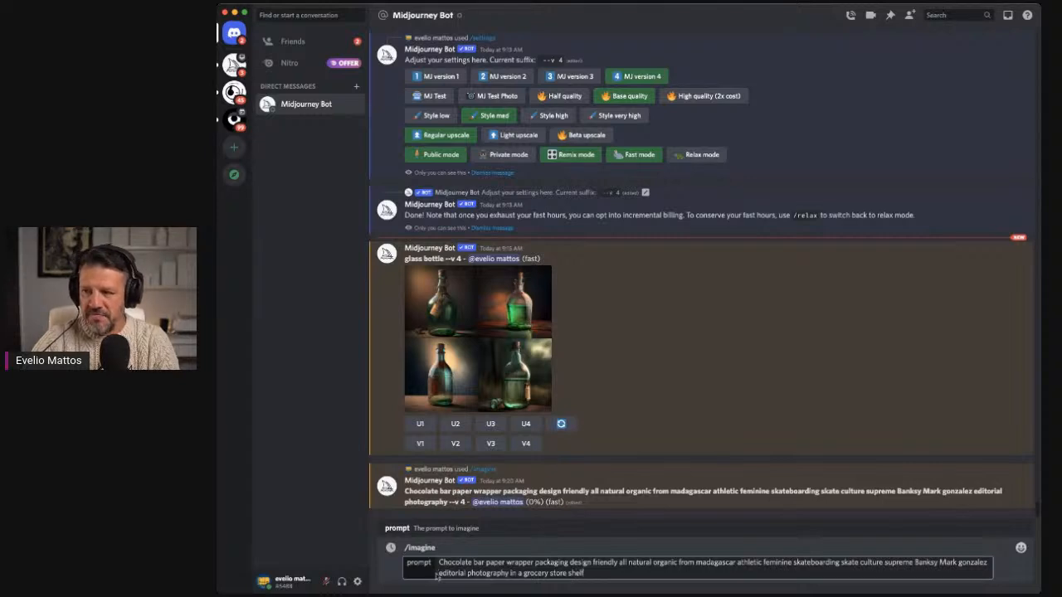
key(Return)
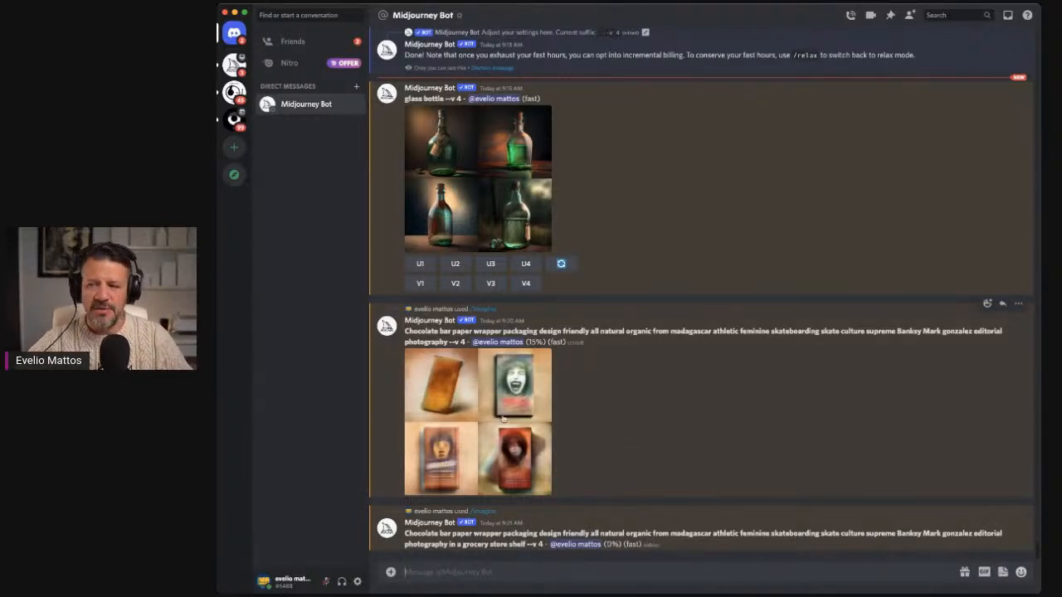
Step: Examine enlarged in-progress previews of both chocolate bar grids, with and without the grocery store shelf setting
click(504, 419)
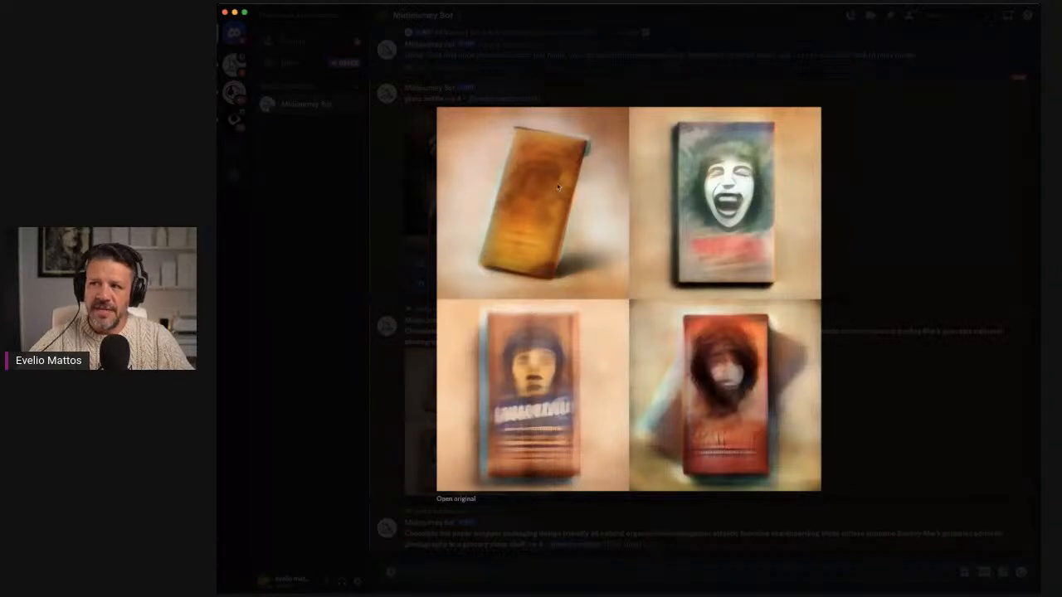
click(886, 265)
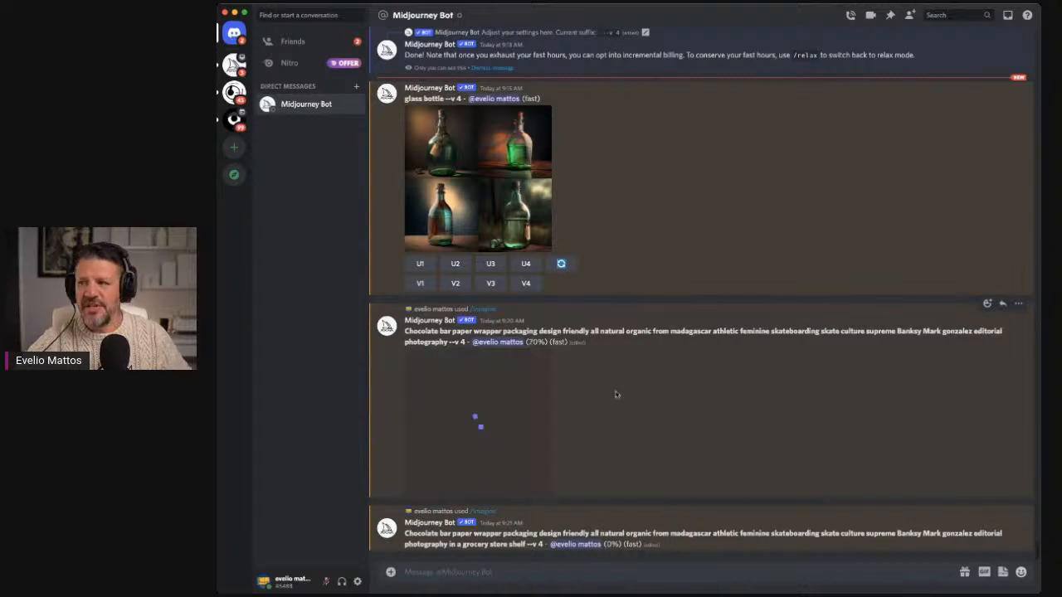
click(478, 421)
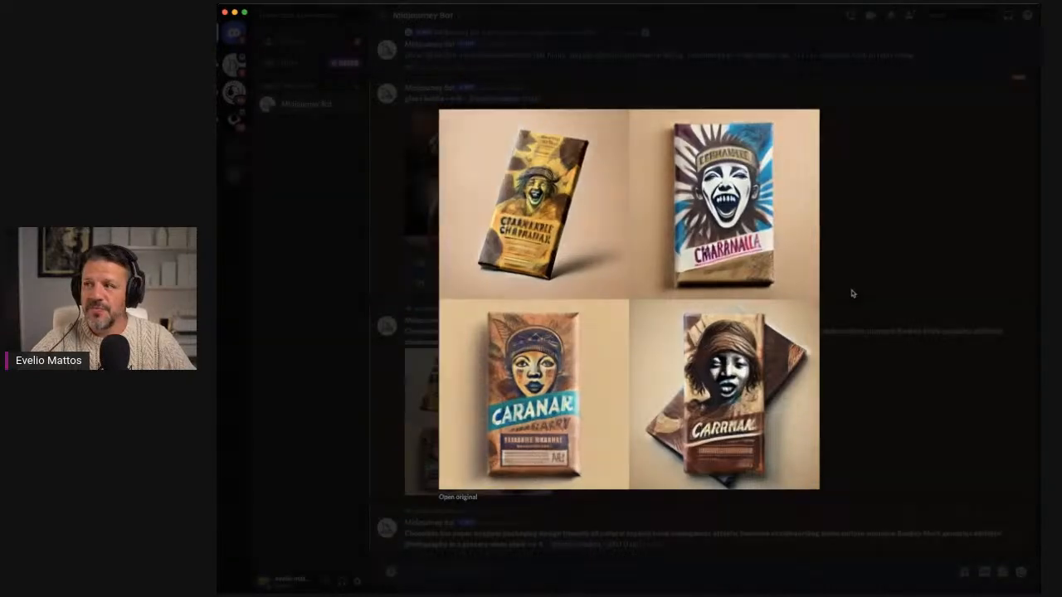
click(852, 293)
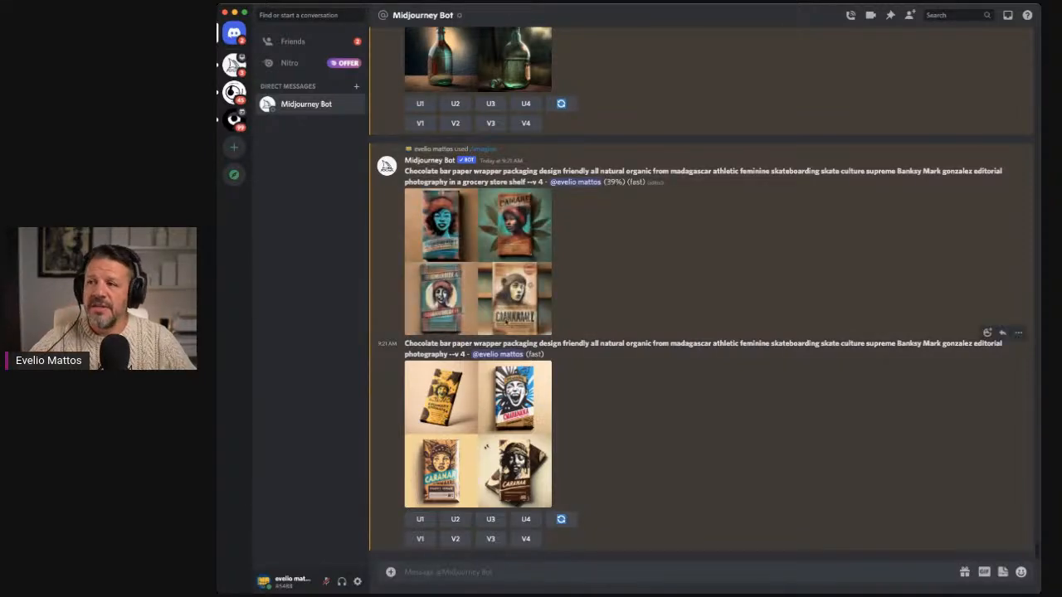
click(527, 307)
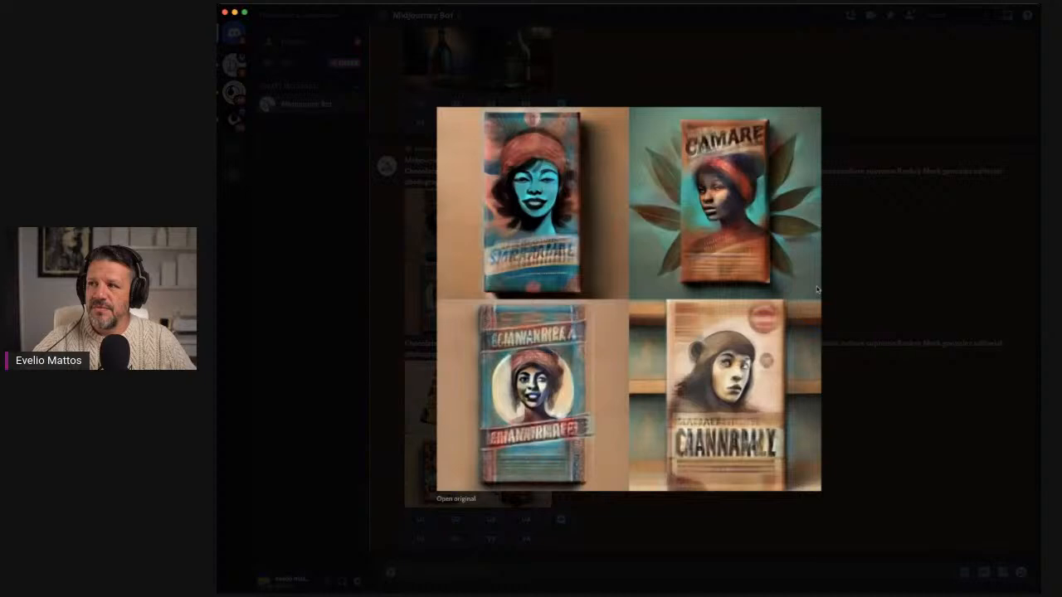
click(877, 303)
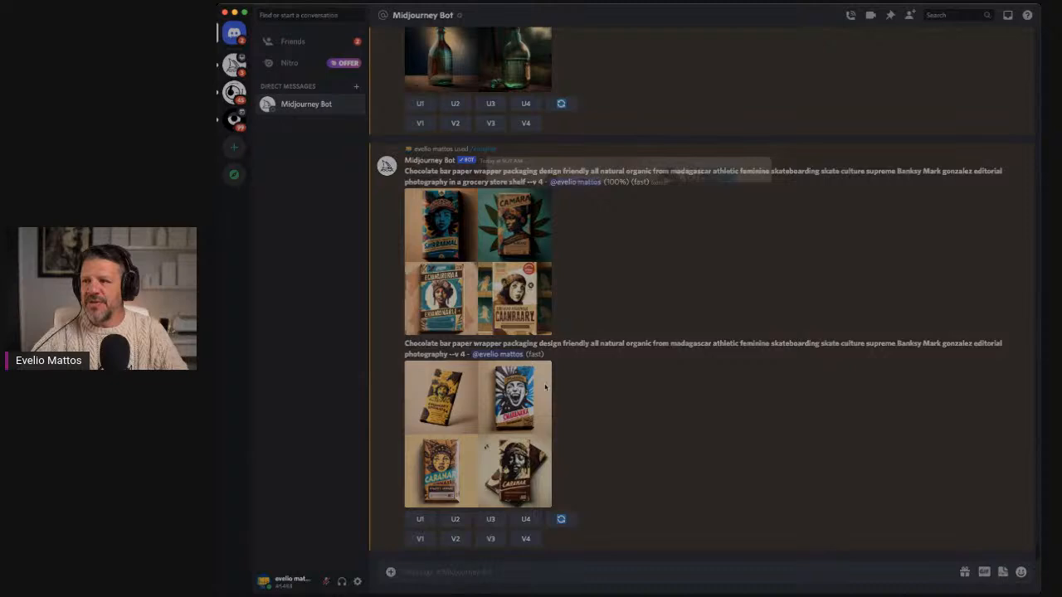
Step: Compare the enlarged finished grids of the editorial photography prompt and the grocery store shelf prompt, then close the view
click(497, 403)
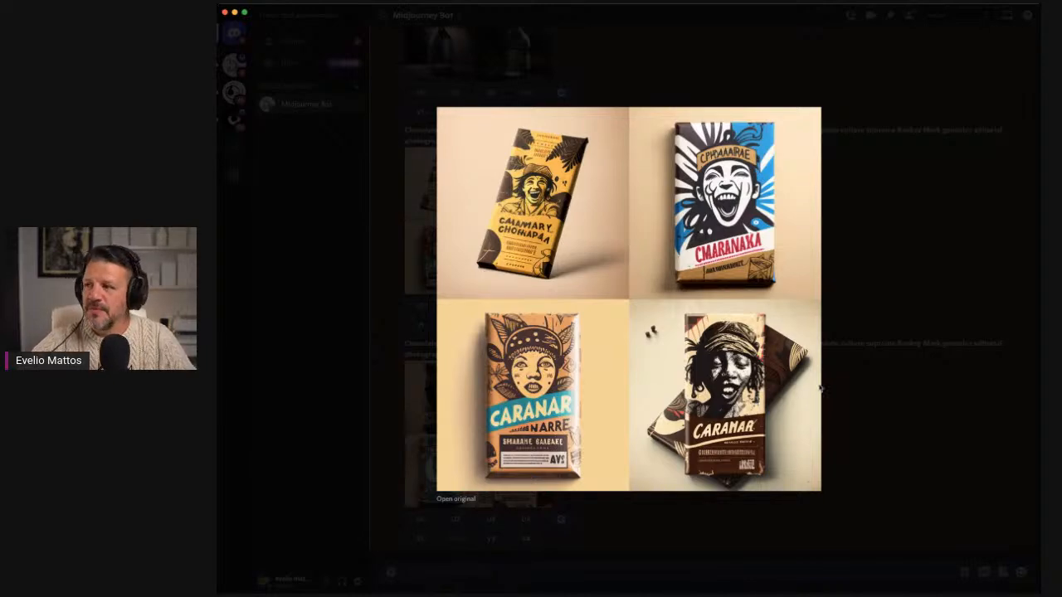
click(861, 306)
click(477, 397)
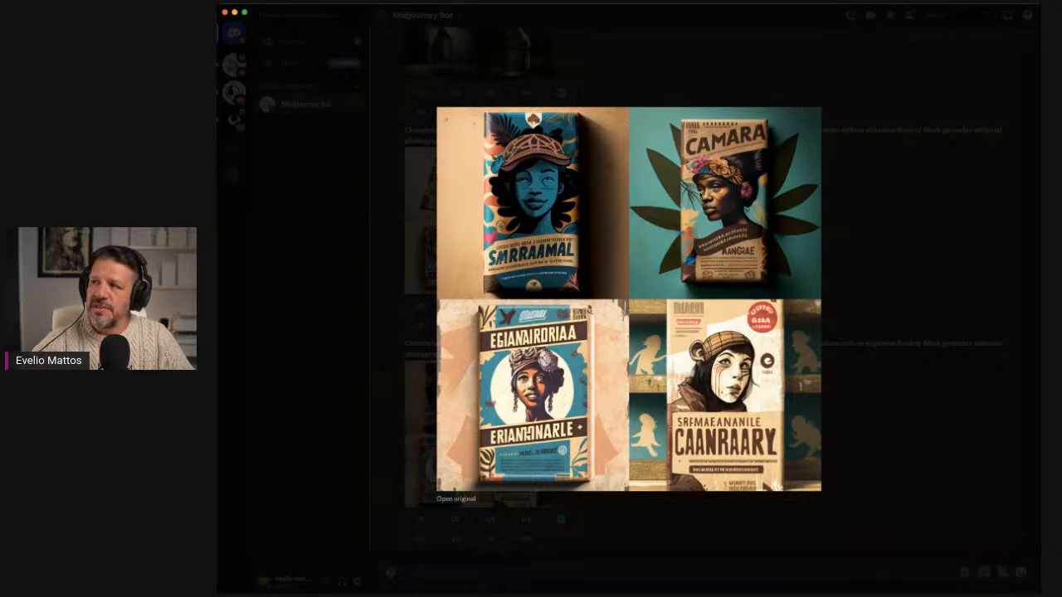
click(866, 226)
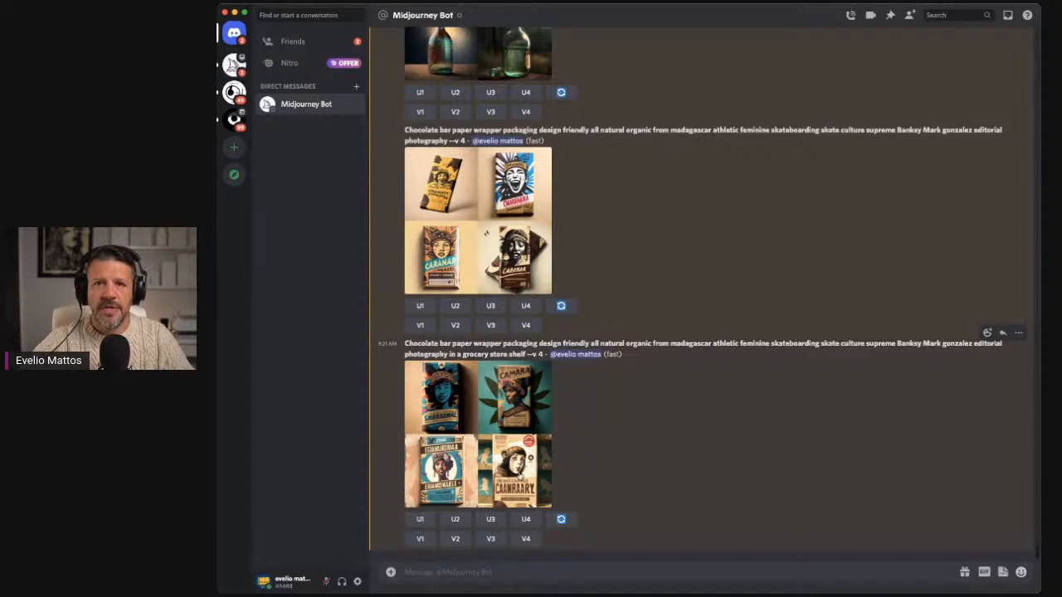
Step: Review the enlarged grid from the grocery store shelf prompt and upscale its second image, the Camara bar with leaves
click(520, 476)
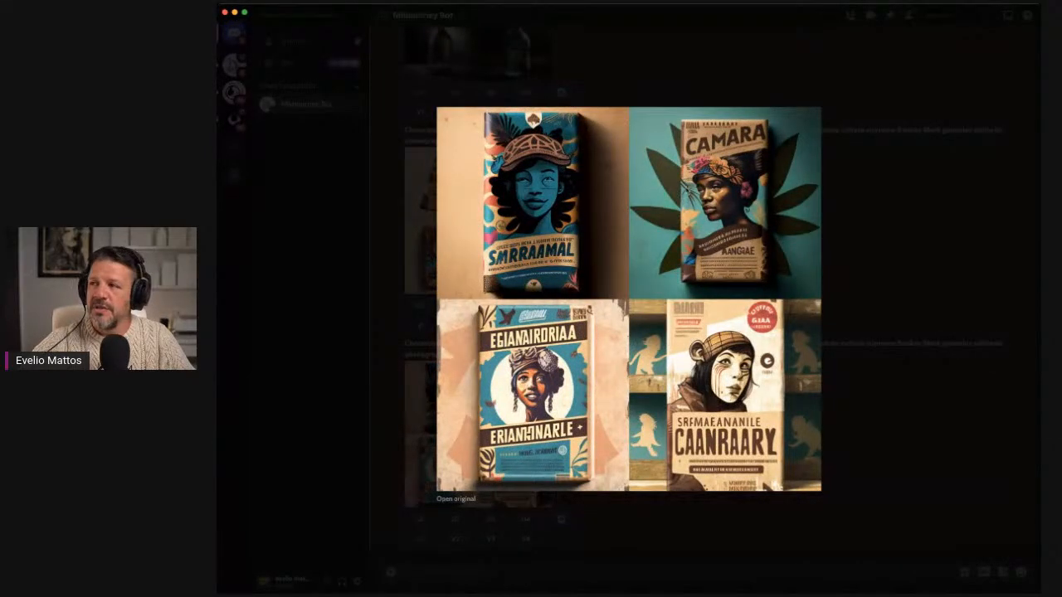
click(884, 393)
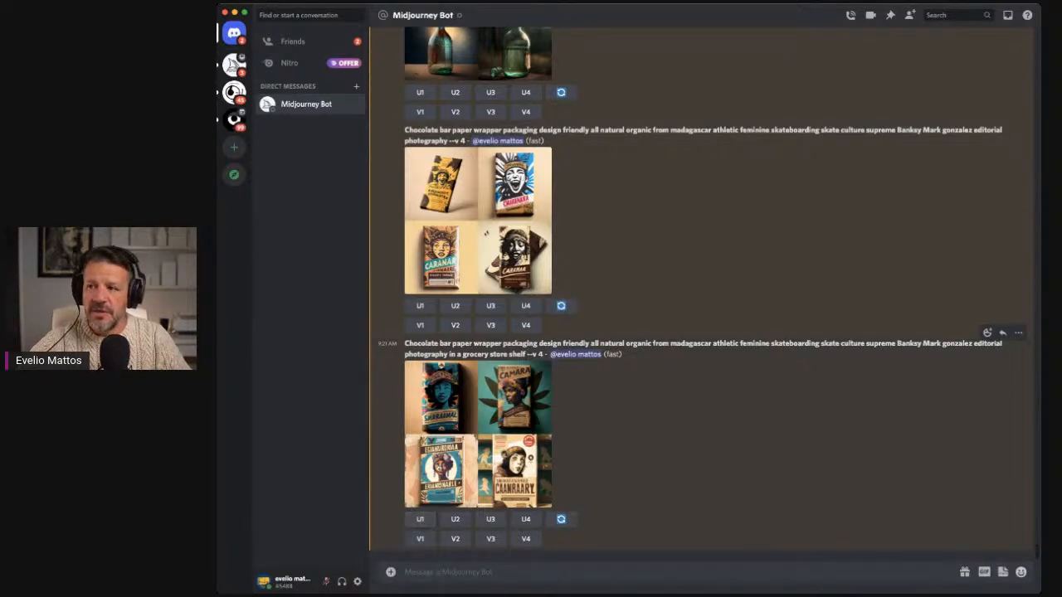
click(522, 399)
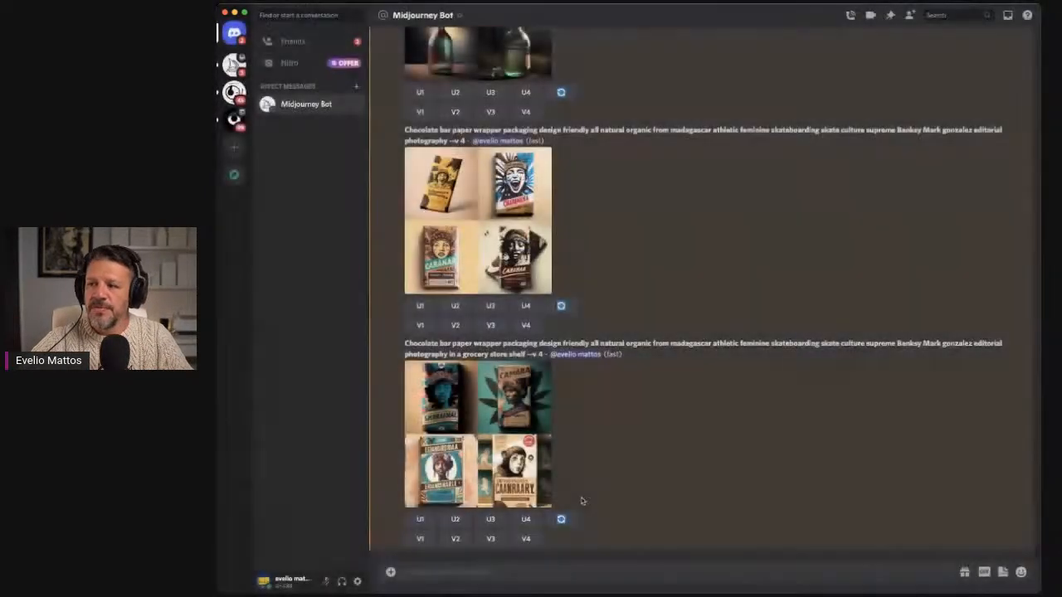
click(887, 301)
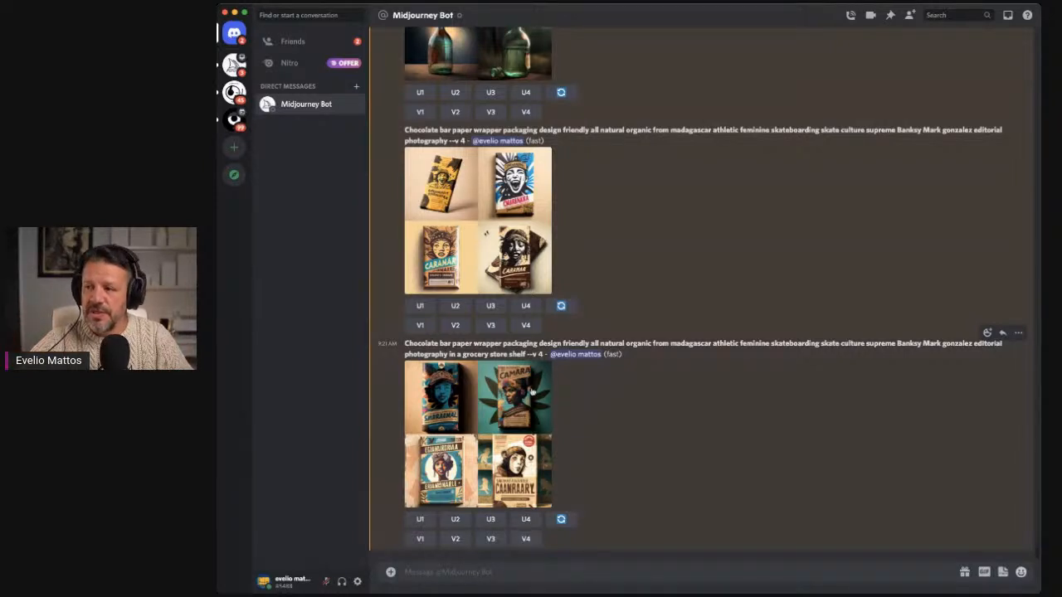
click(455, 520)
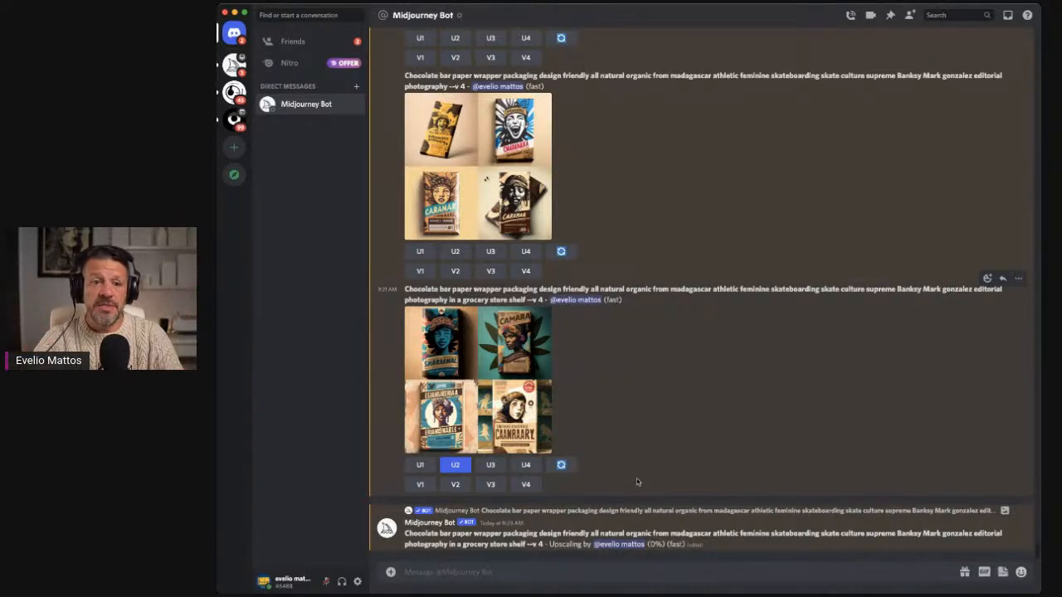
Step: Create variations of the shelf grid's fourth image, replacing "skateboarding skate culture" with "tattoo face" in the remix prompt
click(493, 362)
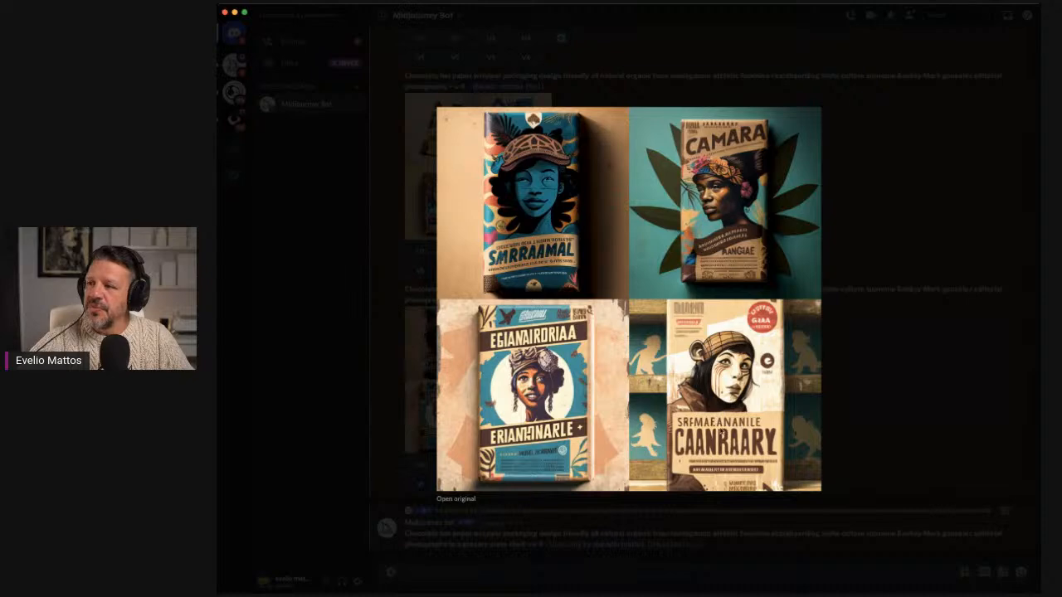
click(888, 394)
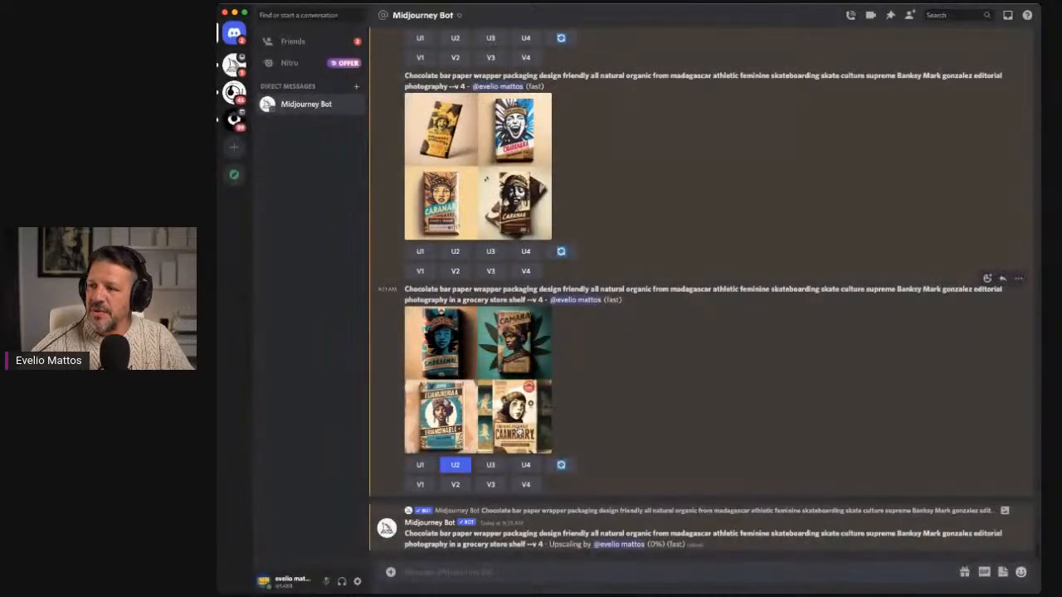
click(525, 485)
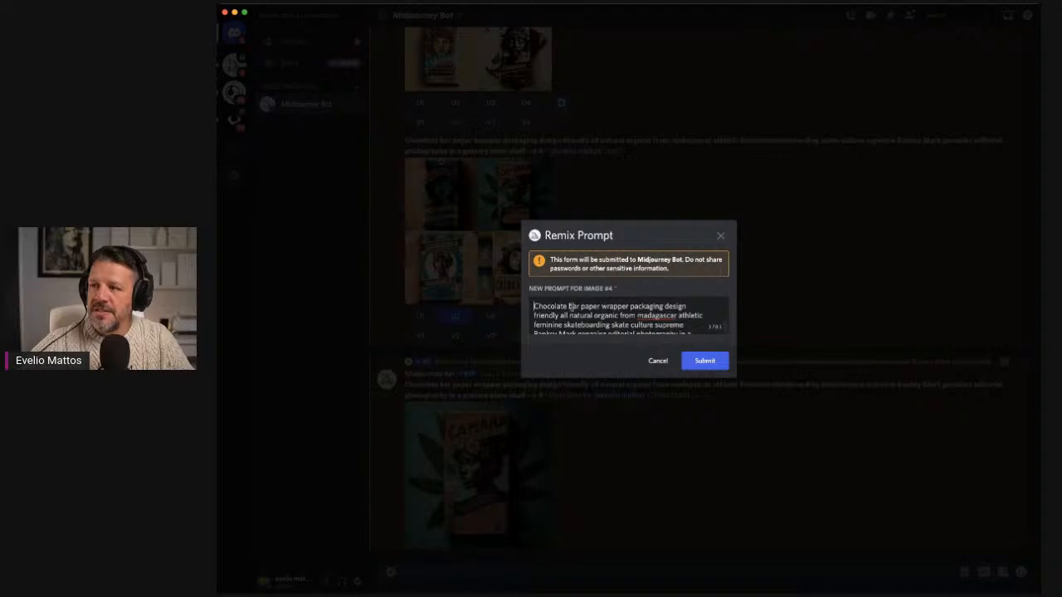
scroll(666, 312, down, 2)
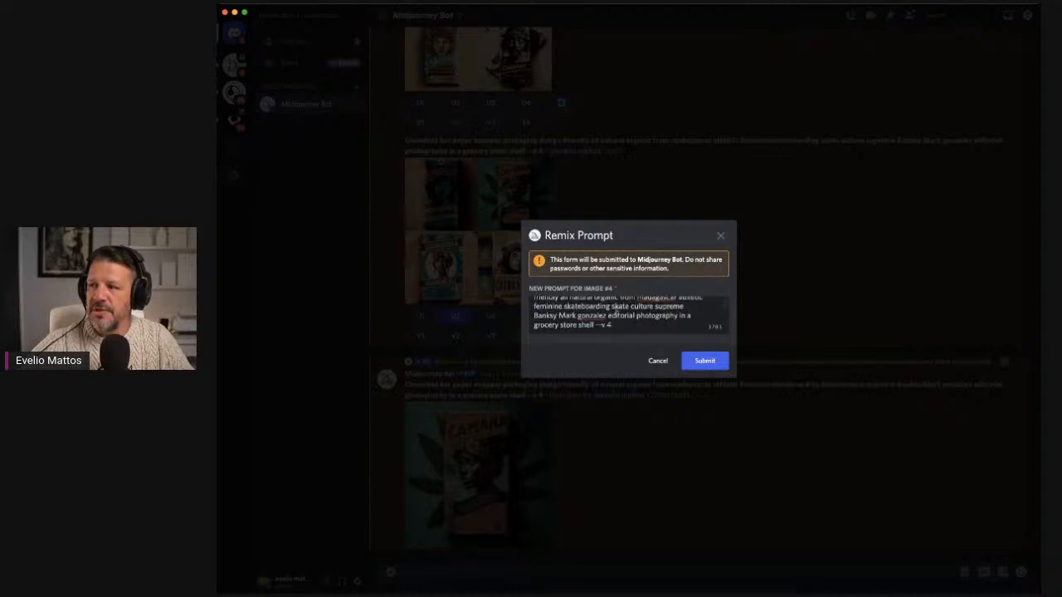
drag(565, 306, 654, 306)
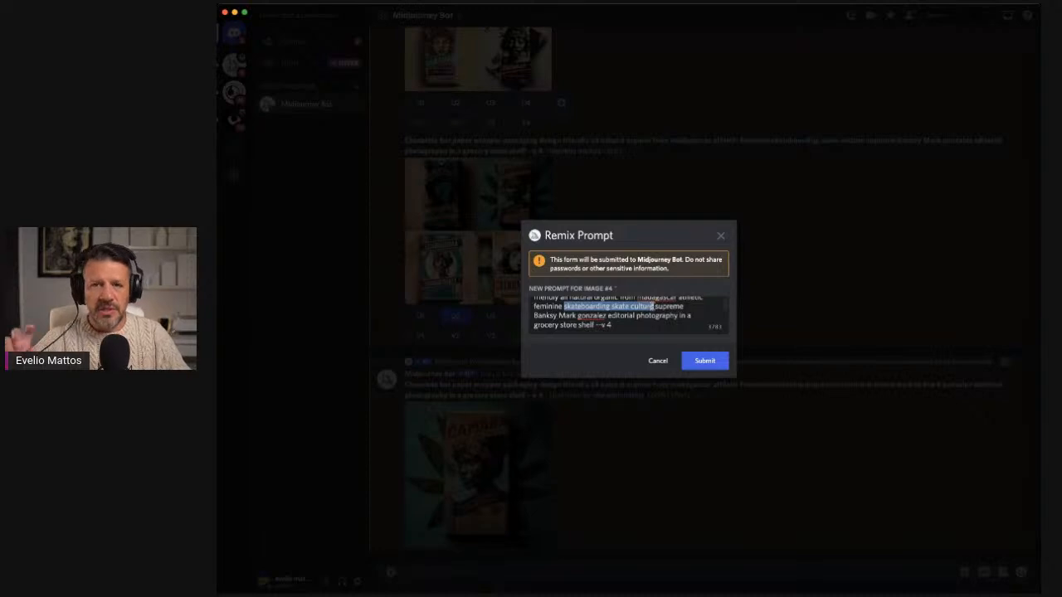
text(tattoo)
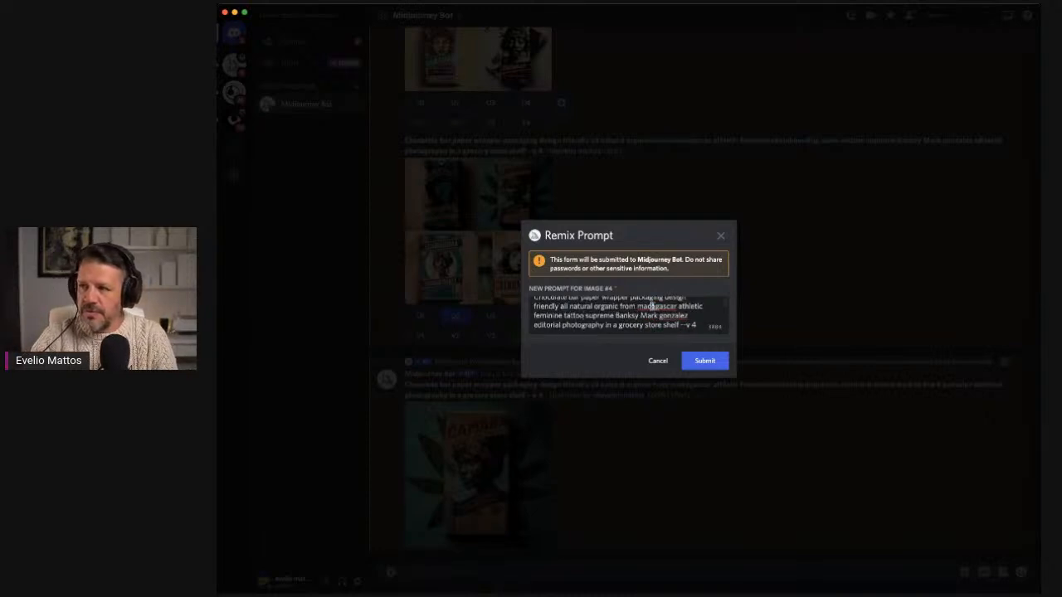
text( face)
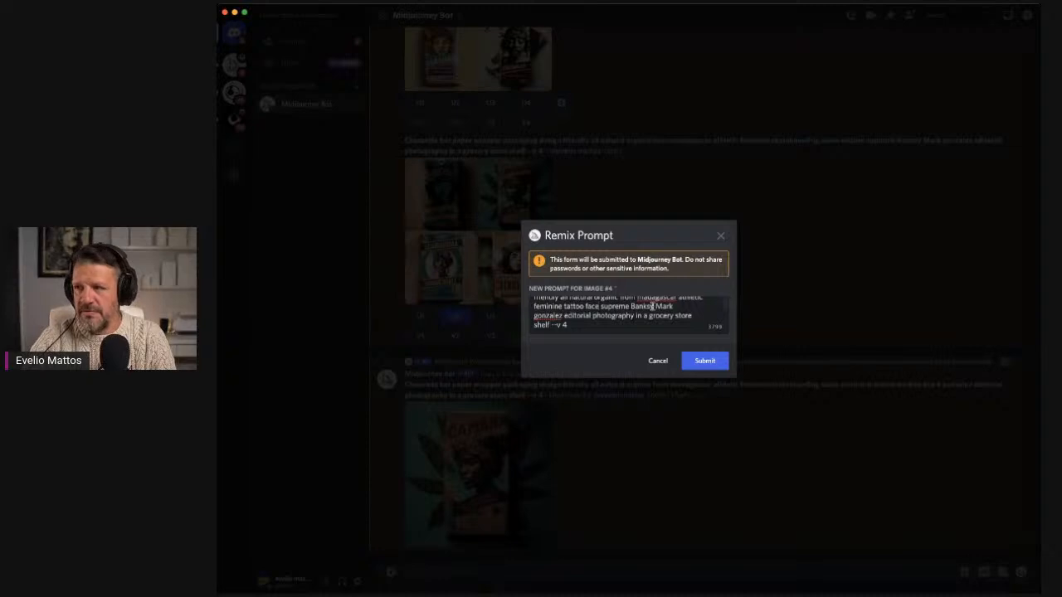
click(705, 360)
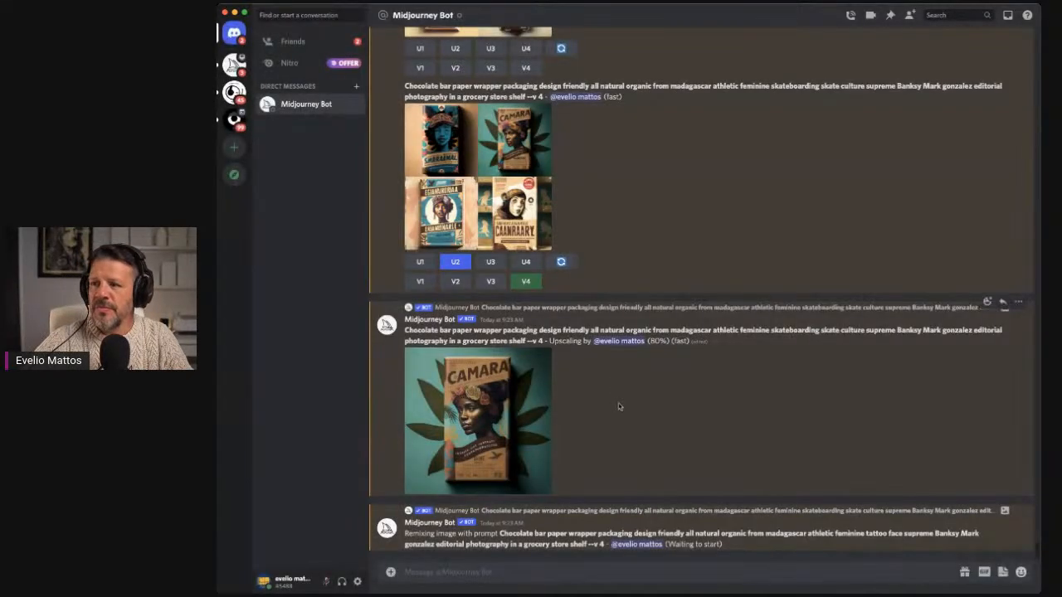
Step: Examine the original shelf grid, the upscaled Camara bar and the finished tattoo face remix grid at enlarged size
click(498, 211)
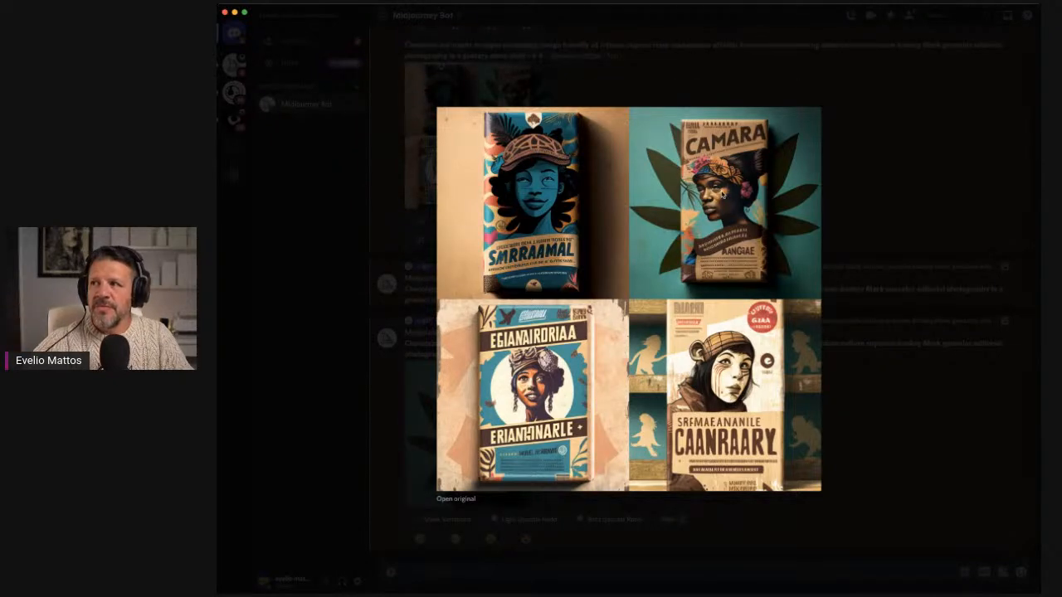
click(855, 205)
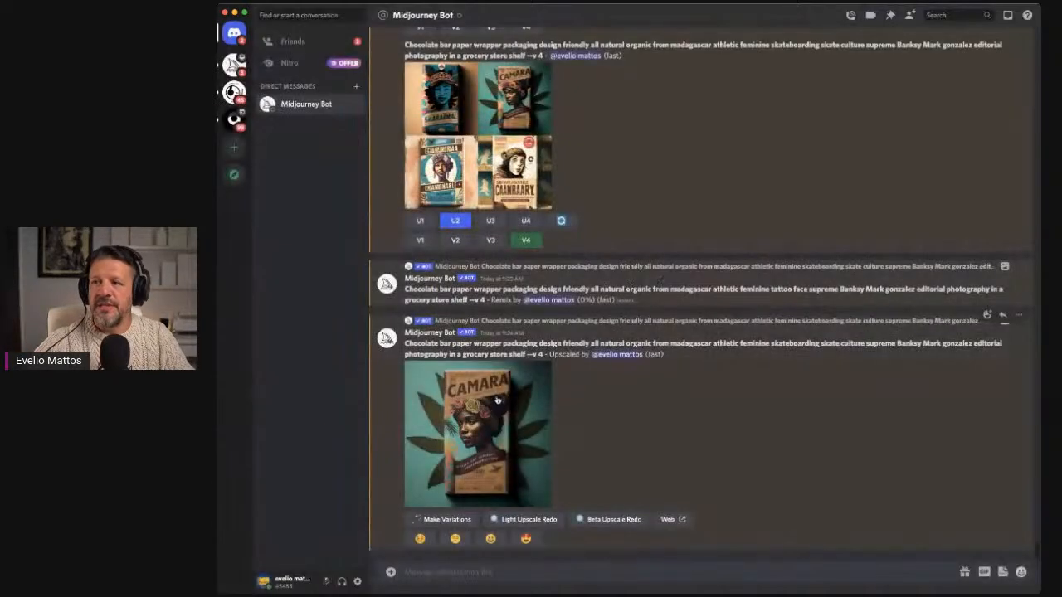
click(486, 403)
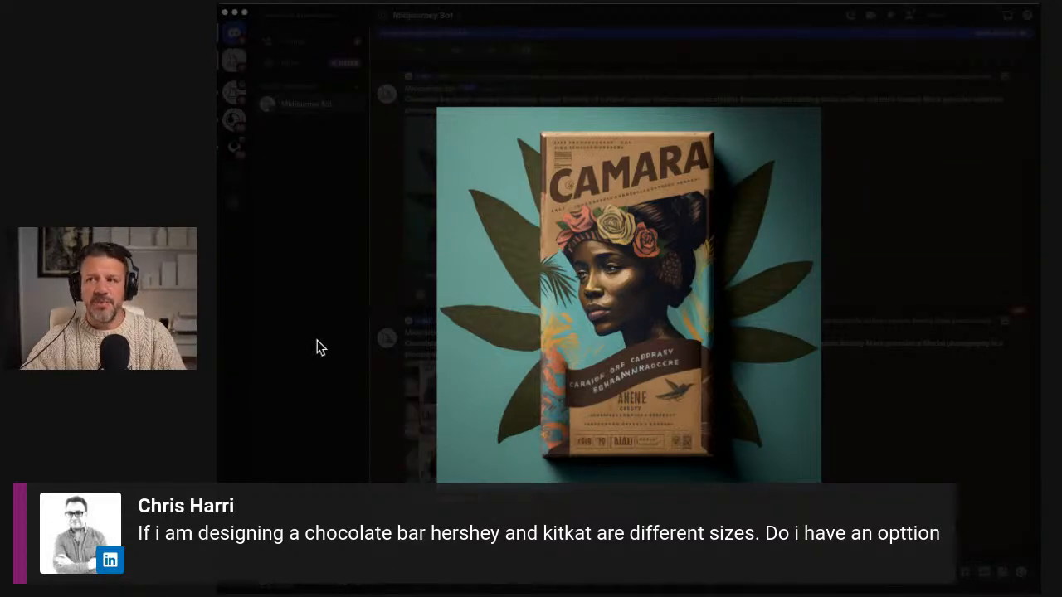
click(892, 393)
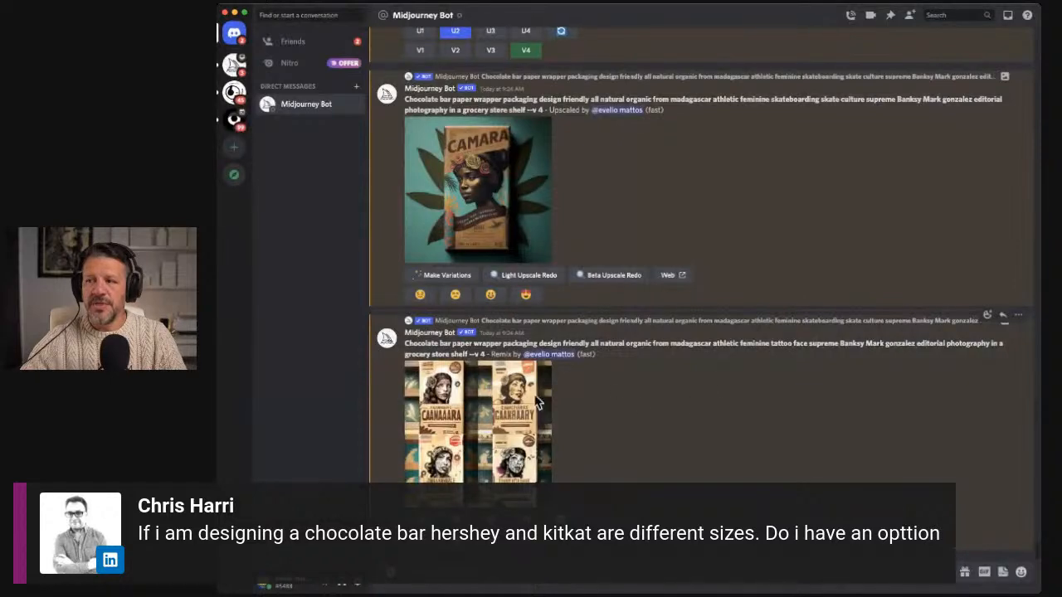
click(503, 398)
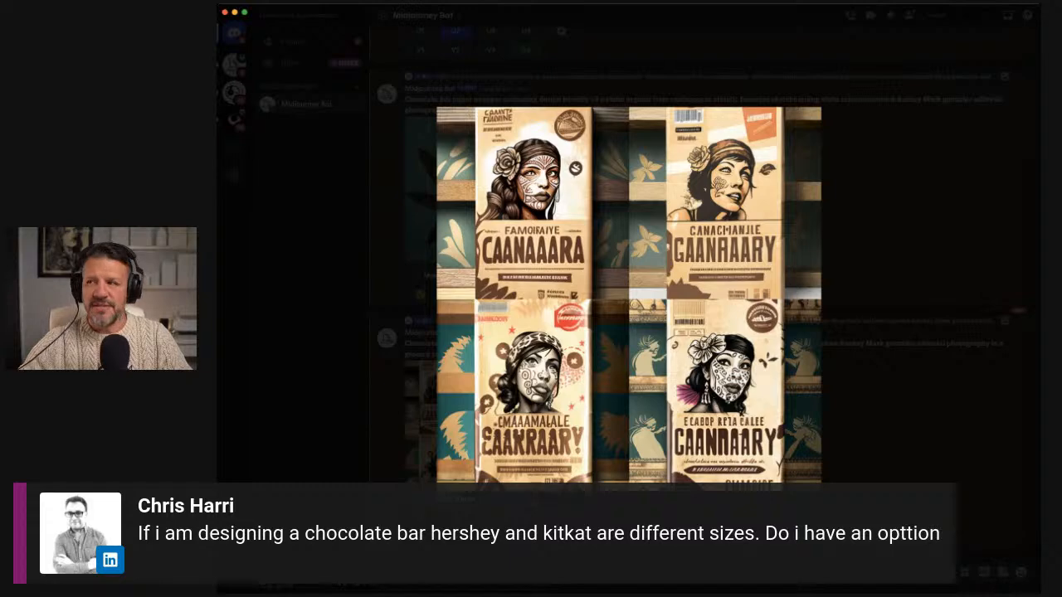
click(887, 403)
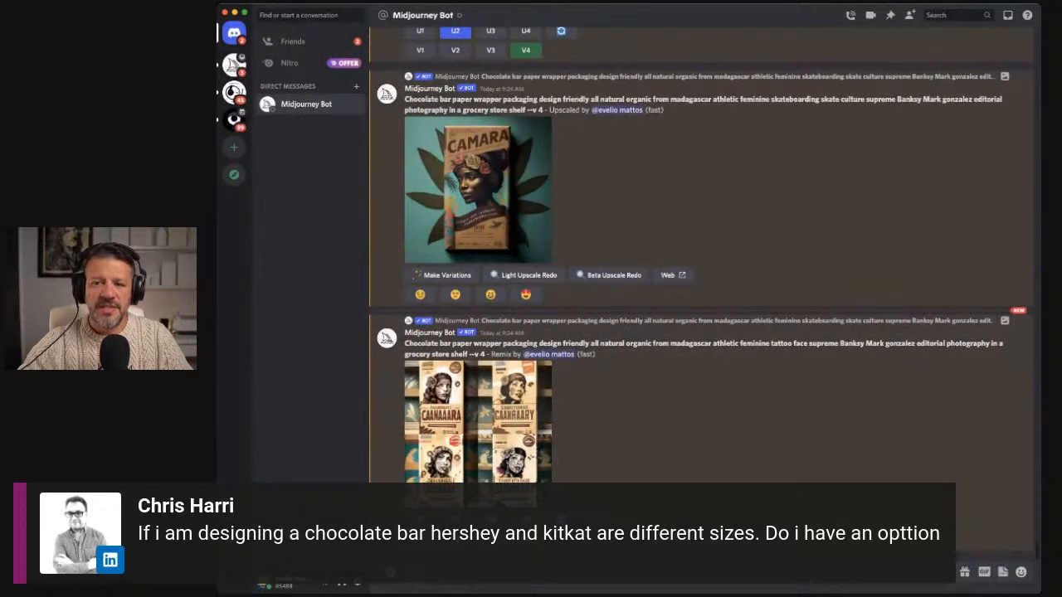
Step: Reuse the upscaled Camara bar's prompt in a new /imagine command, adapted to "plastic wrapper" and "in a box display editorial photography Full shot perspective 30-megapixel"
scroll(651, 375, up, 5)
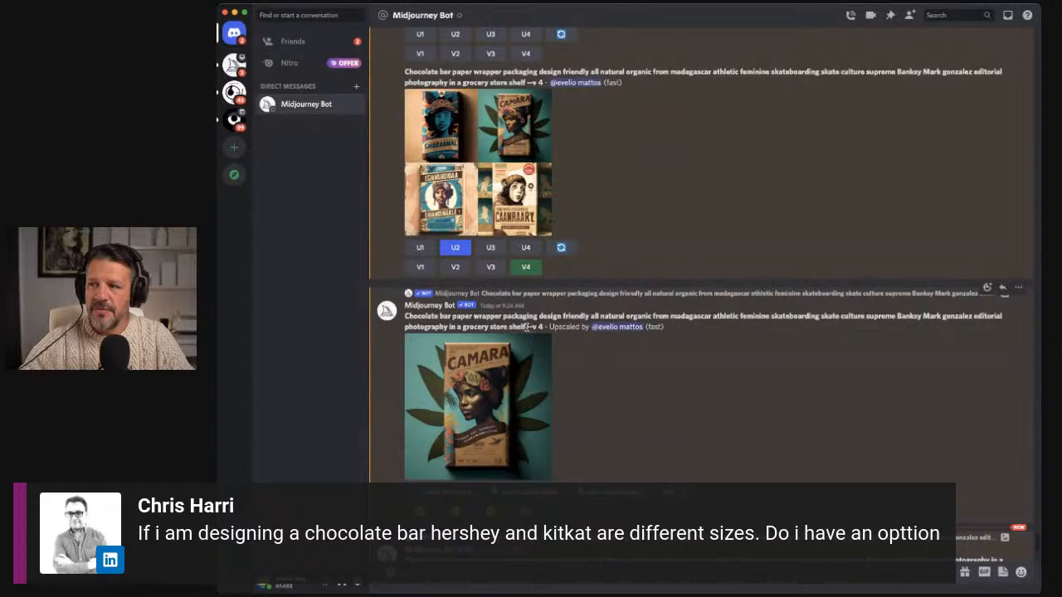
drag(530, 326, 404, 323)
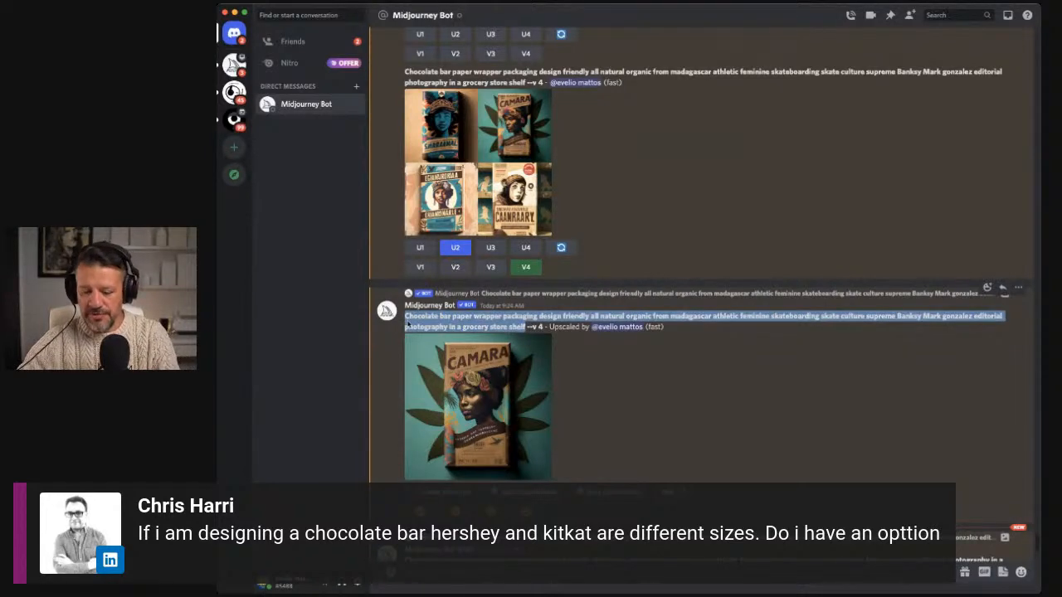
scroll(665, 453, down, 5)
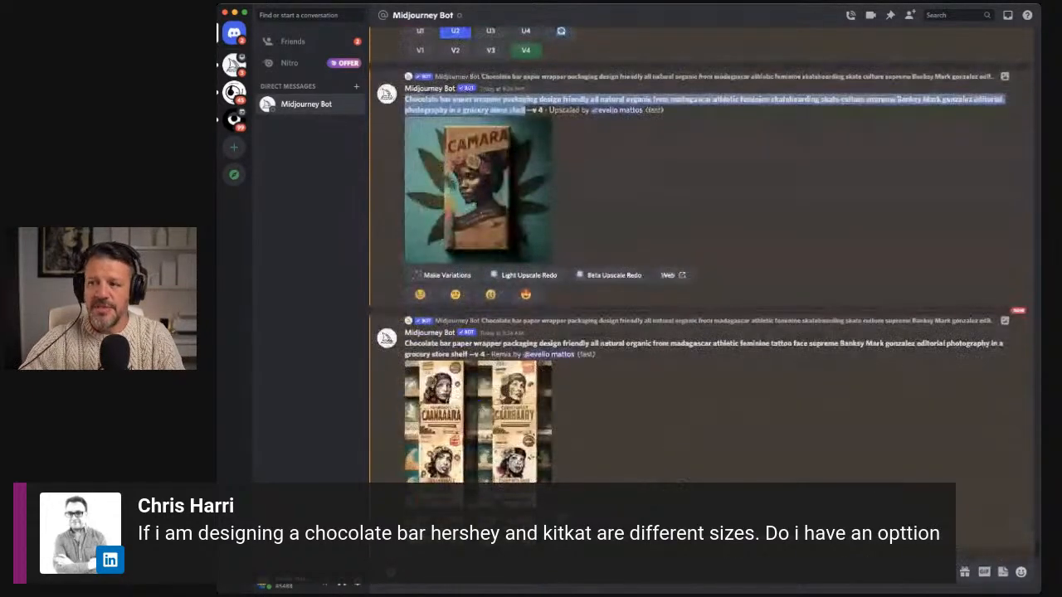
text(/)
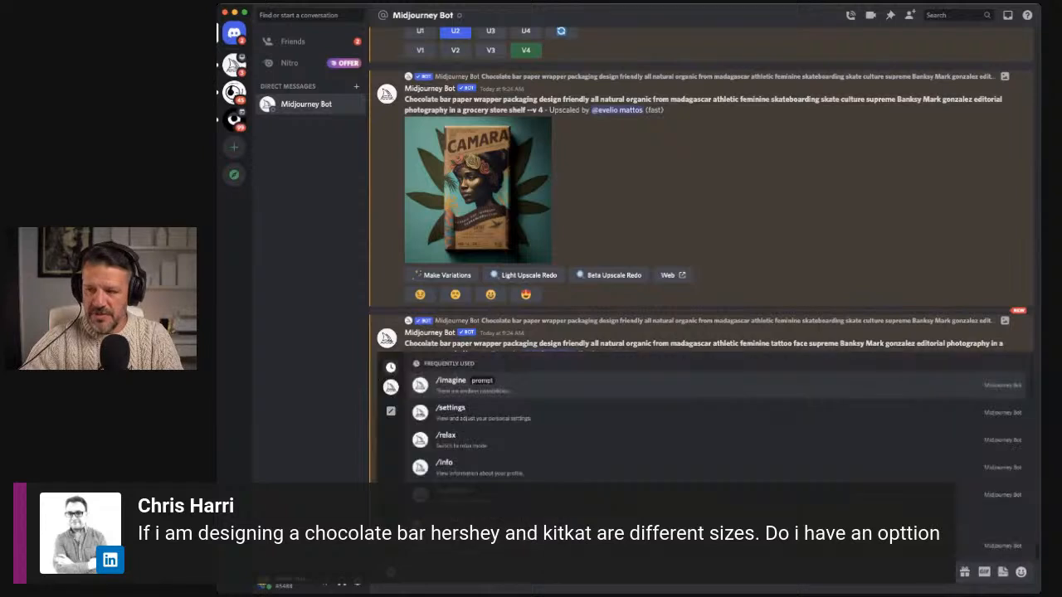
key(Return)
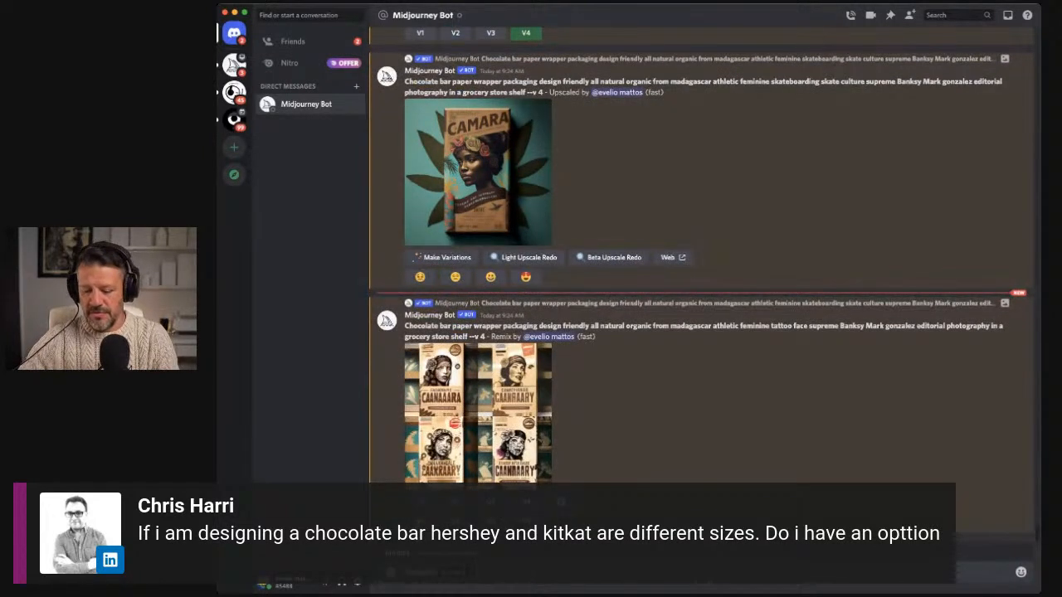
key(super+v)
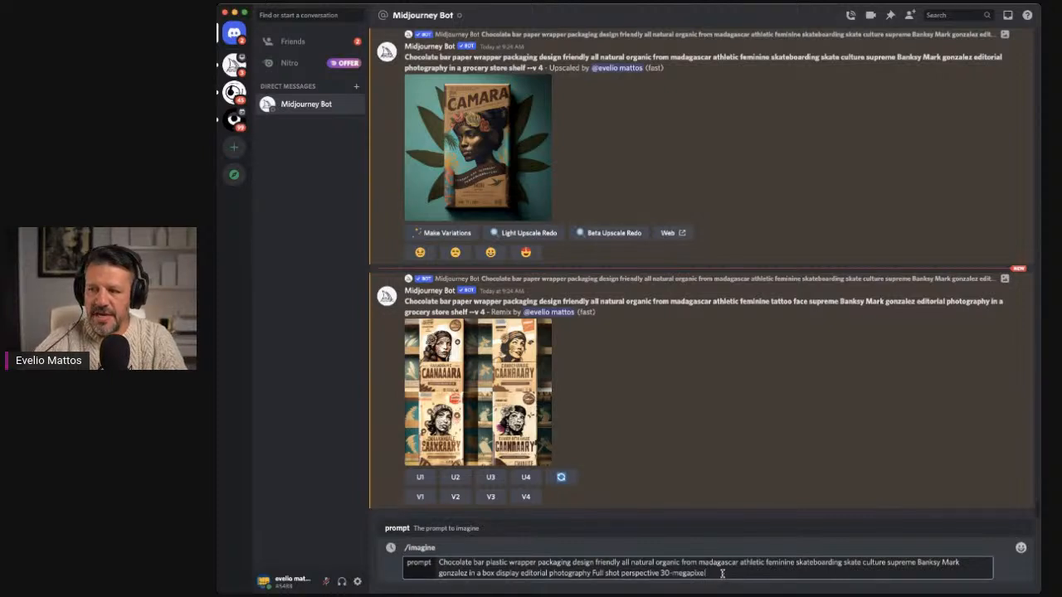
Step: Extend the plastic wrapper prompt with "85-mm-lens Sharp focus High-sharpness Depth-of-field", leaving out "35mm", and submit it for generation
text(l)
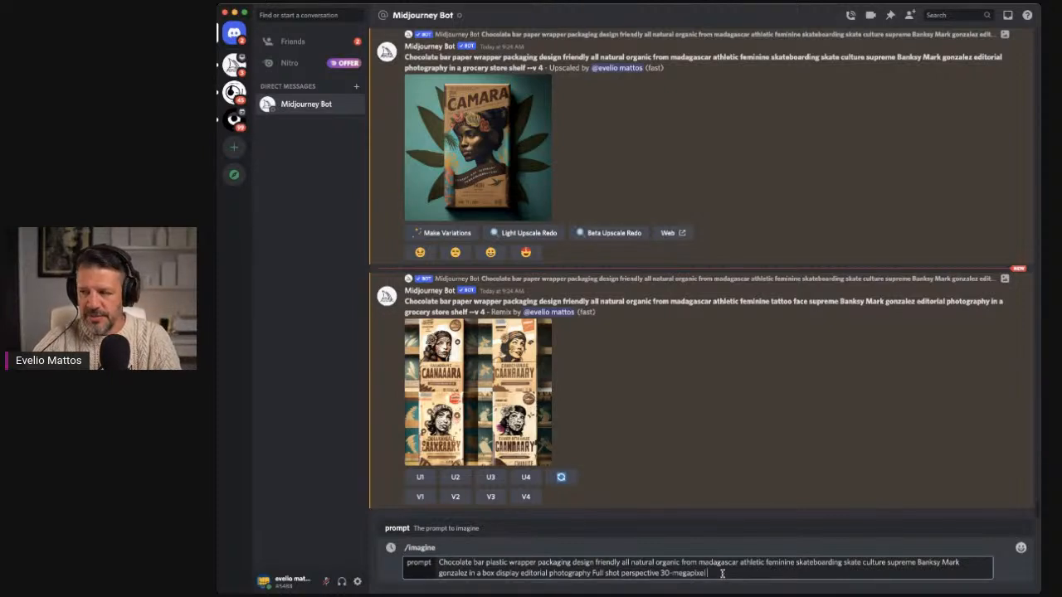
text(85-mm-lens Sharp focus High-sharpness Depth-of-field 35mm)
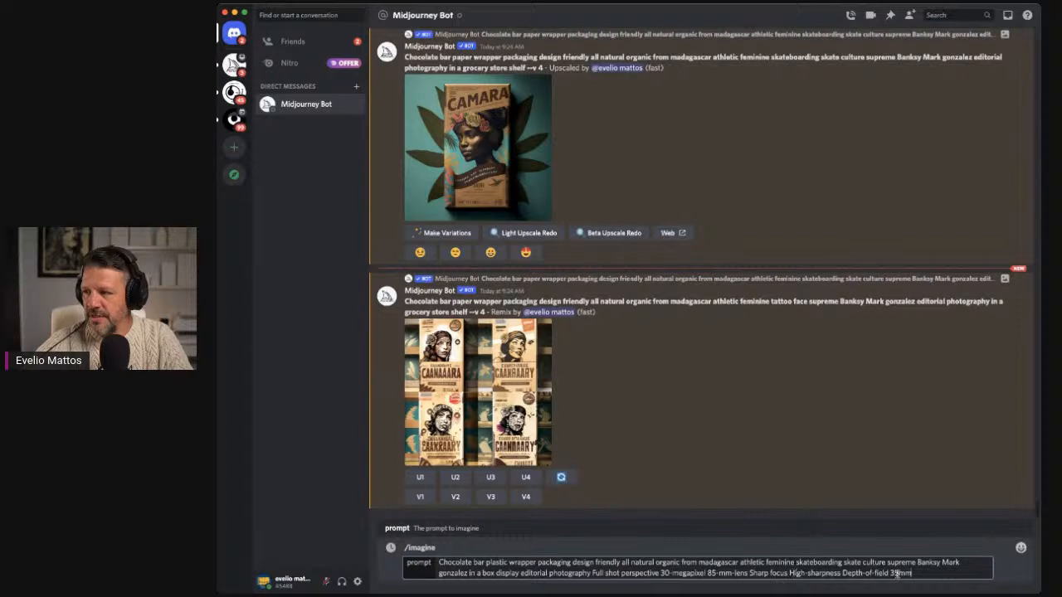
drag(891, 573, 945, 571)
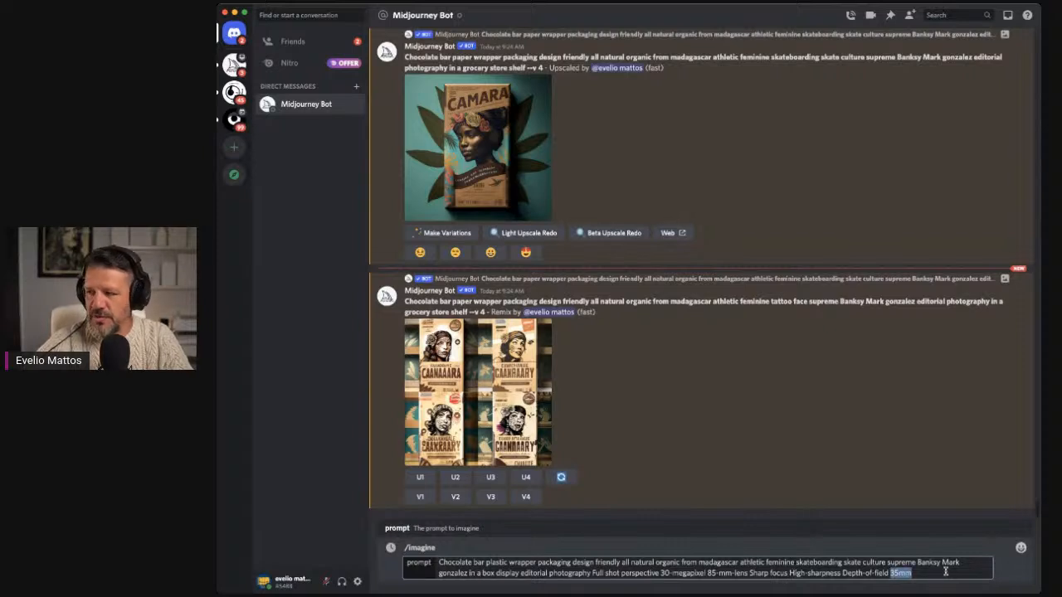
key(BackSpace)
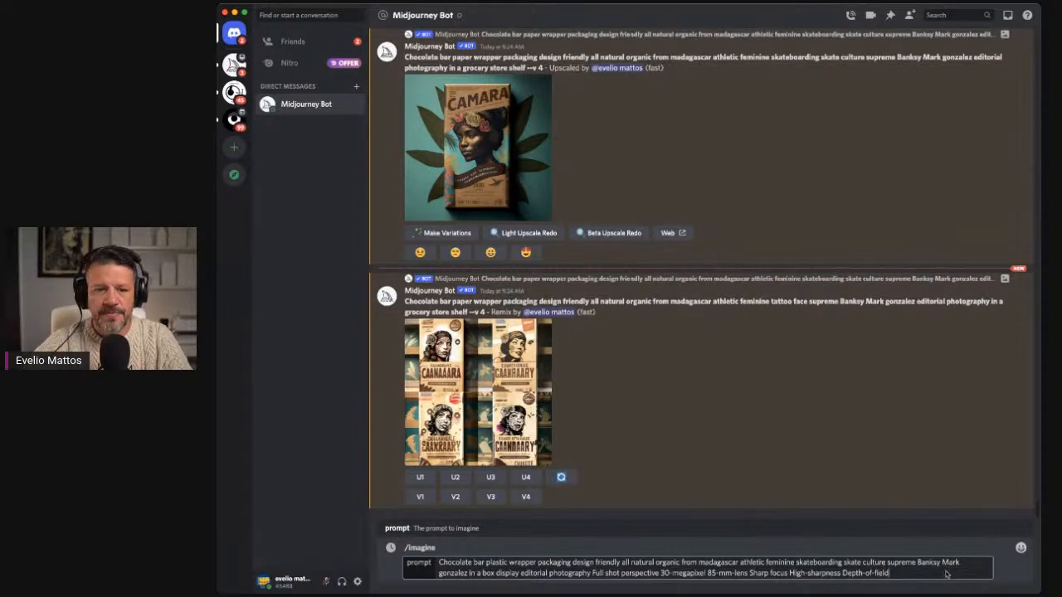
key(Return)
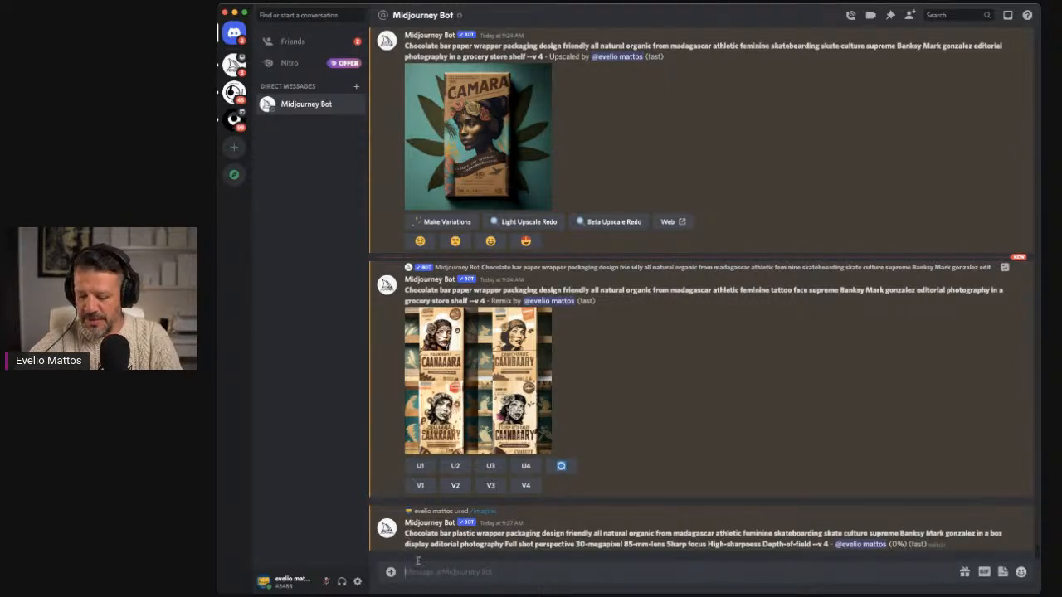
Step: Start a new /imagine command with a prompt beginning "Tequila glass bottle"
text(/)
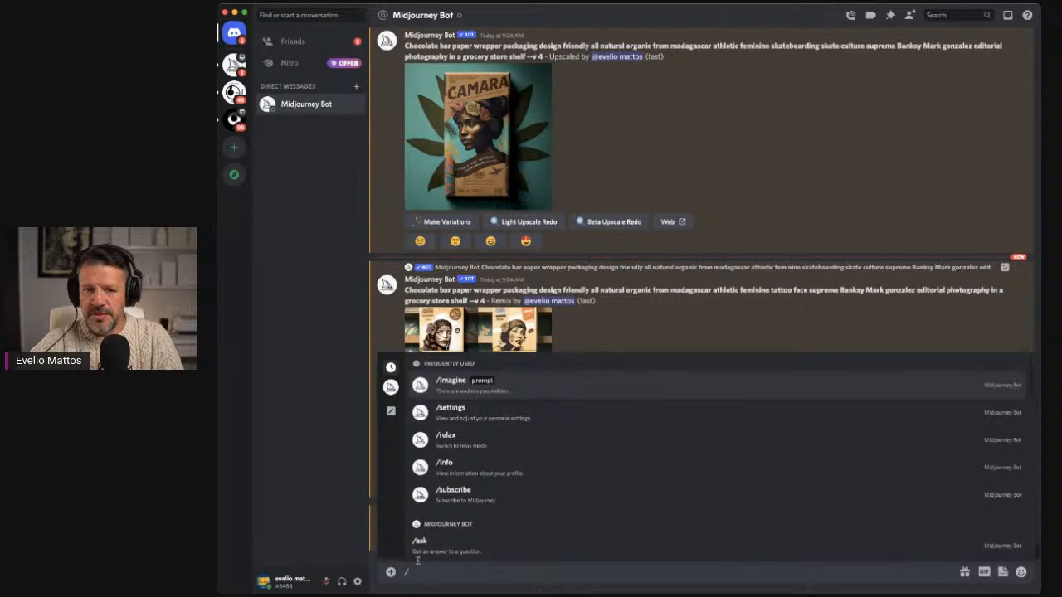
key(Return)
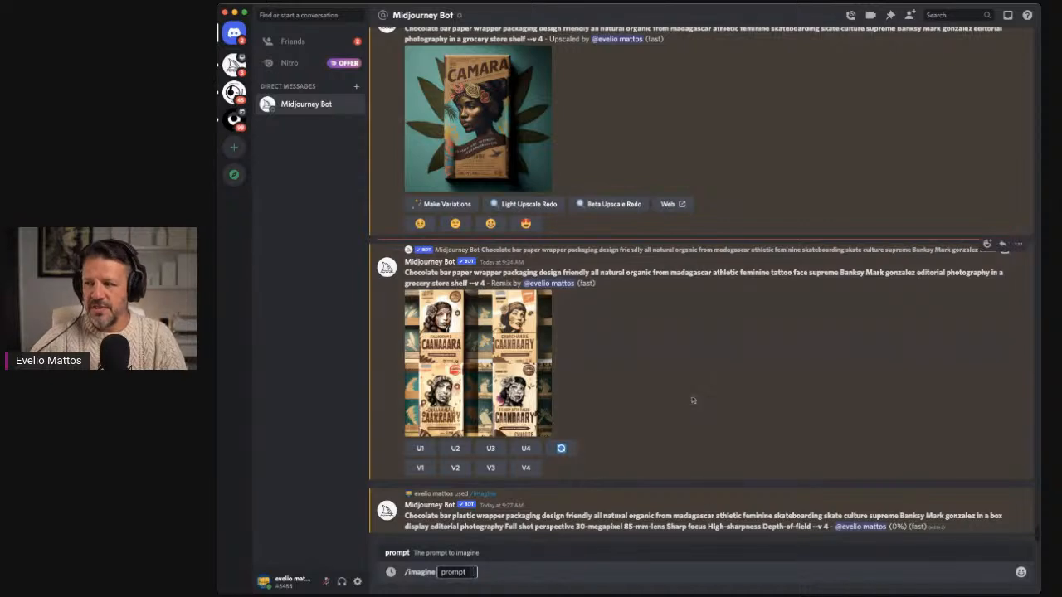
text(/)
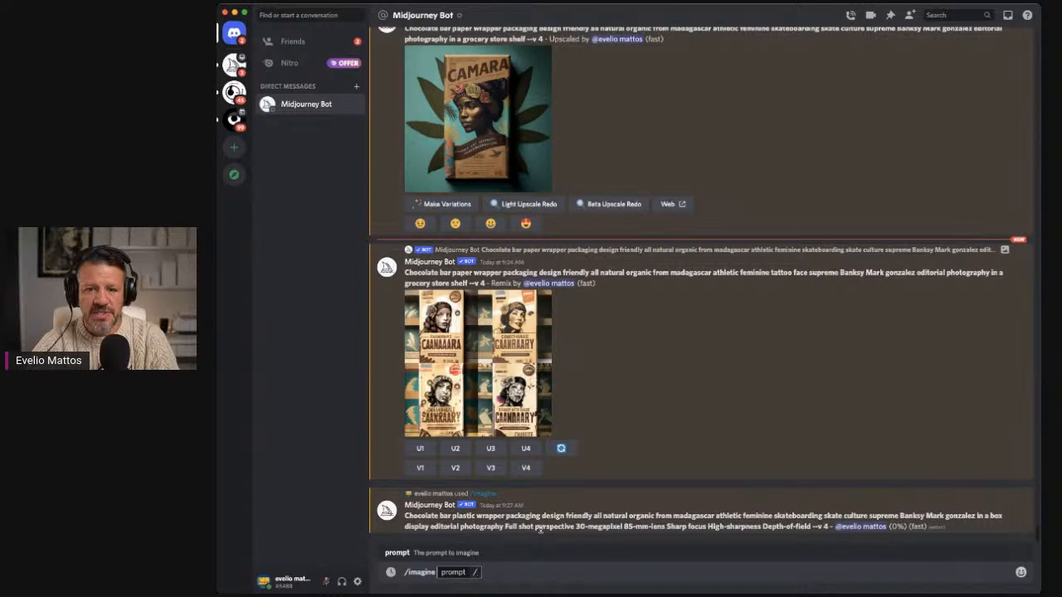
key(BackSpace)
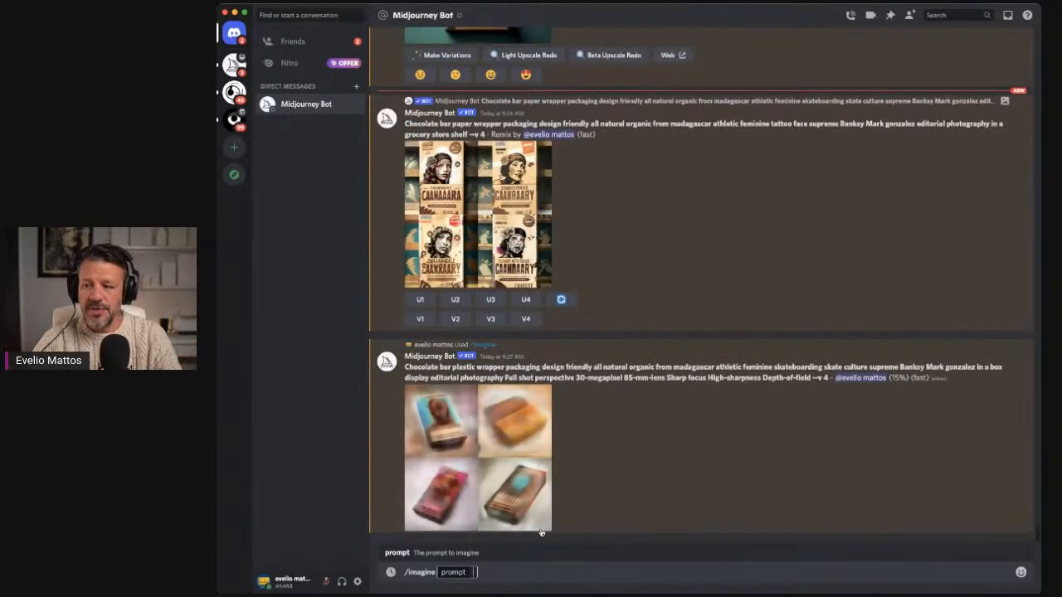
text(Te)
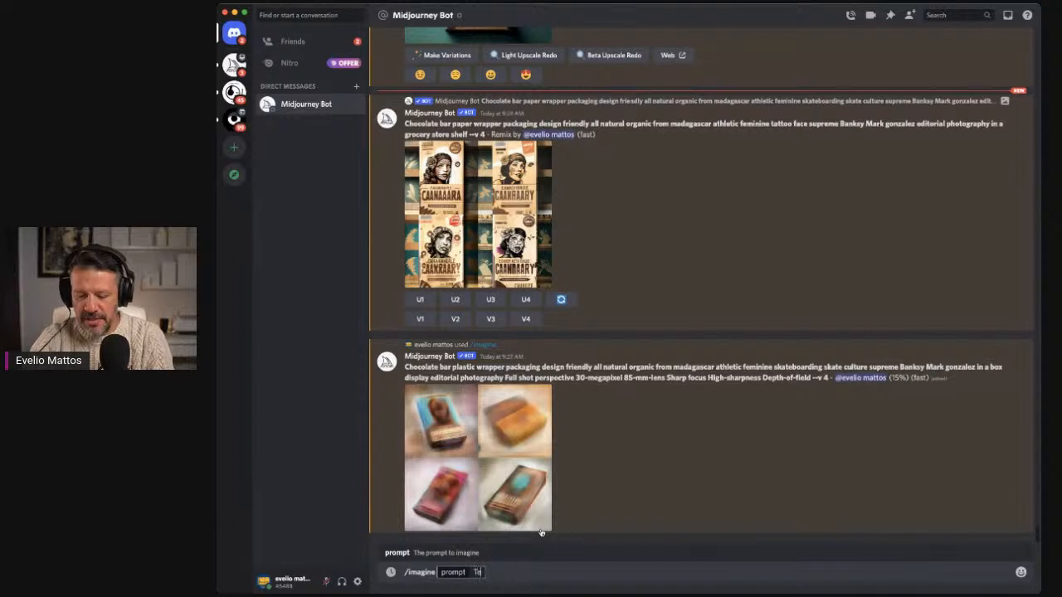
text(quila)
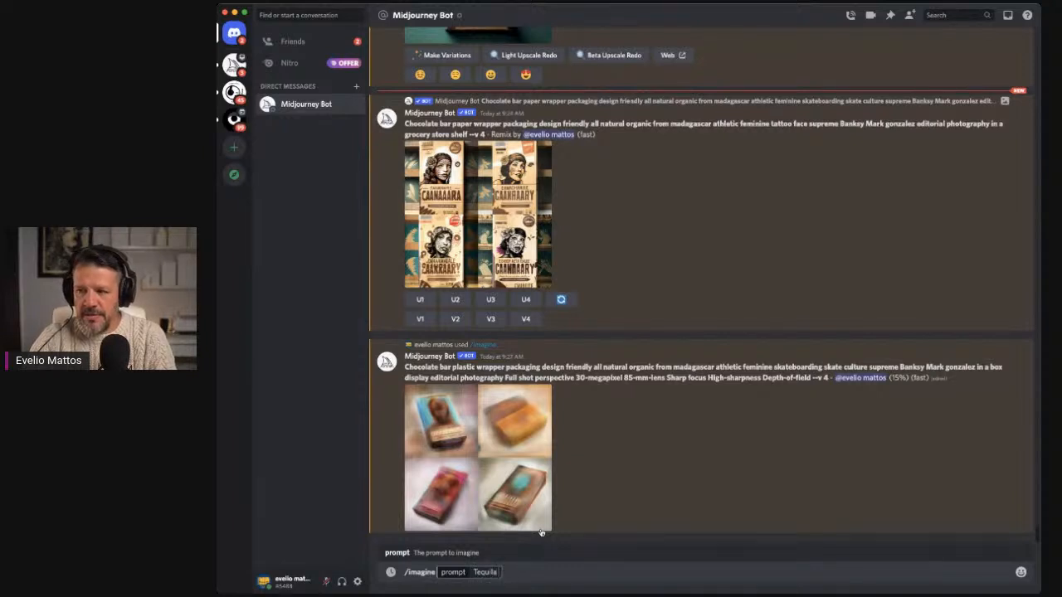
text( glass)
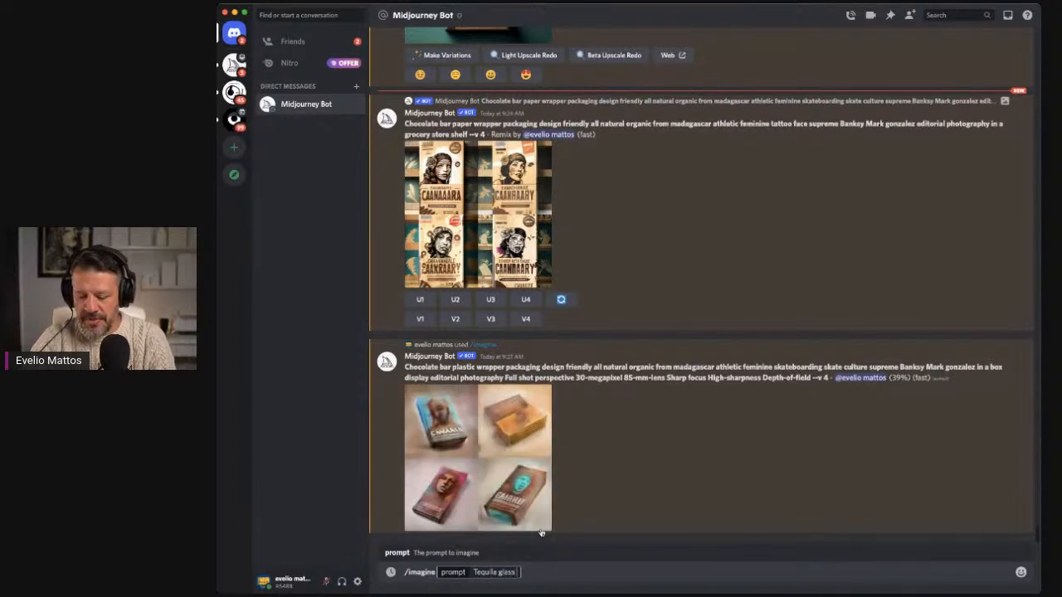
text( bottle)
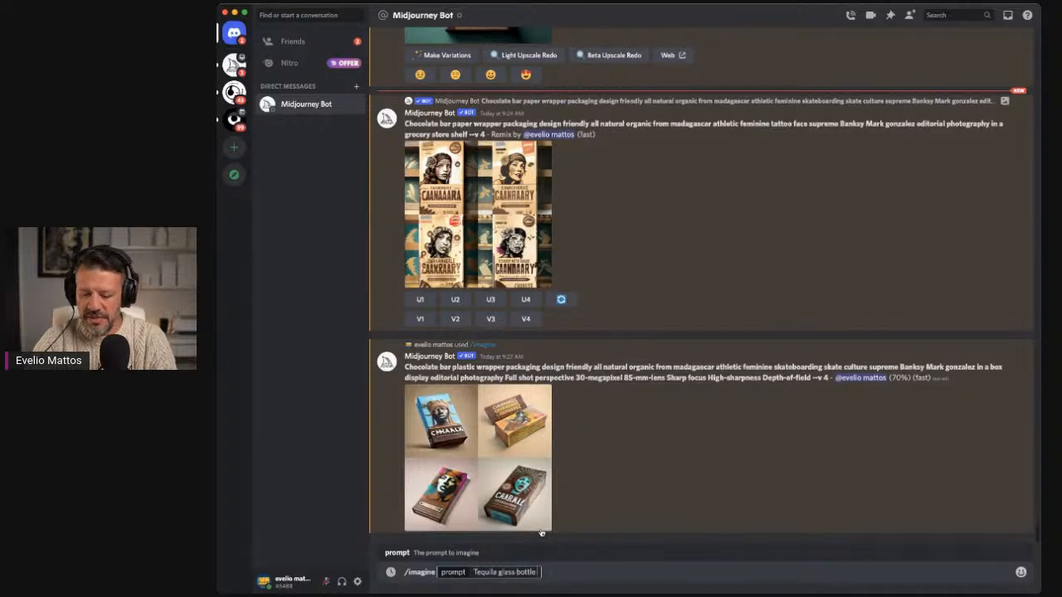
Step: Extend the tequila bottle prompt with "agave cactus sculpture packaging design"
text( agave ca)
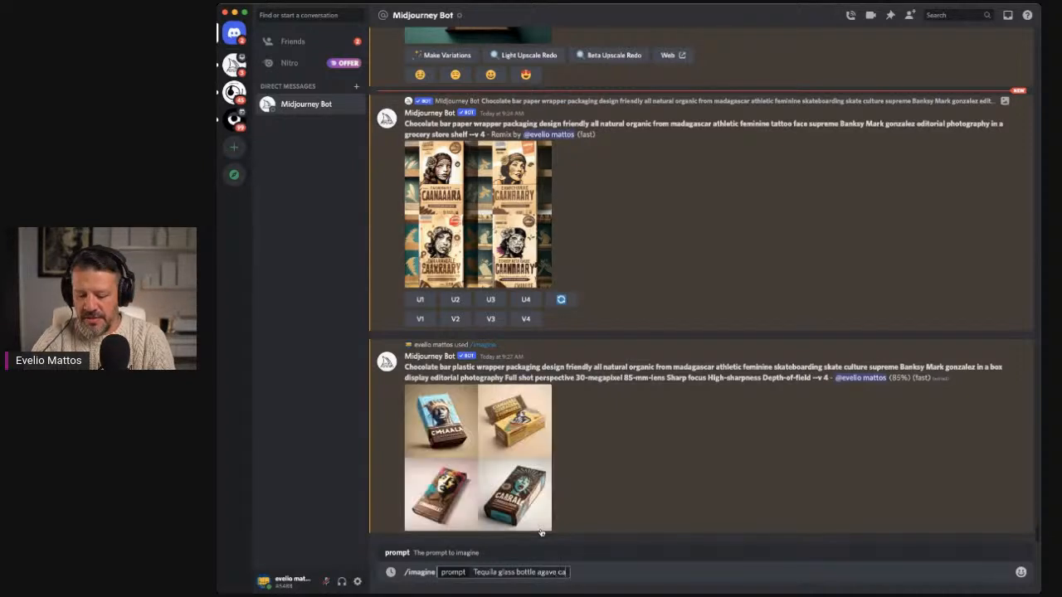
text(ctus )
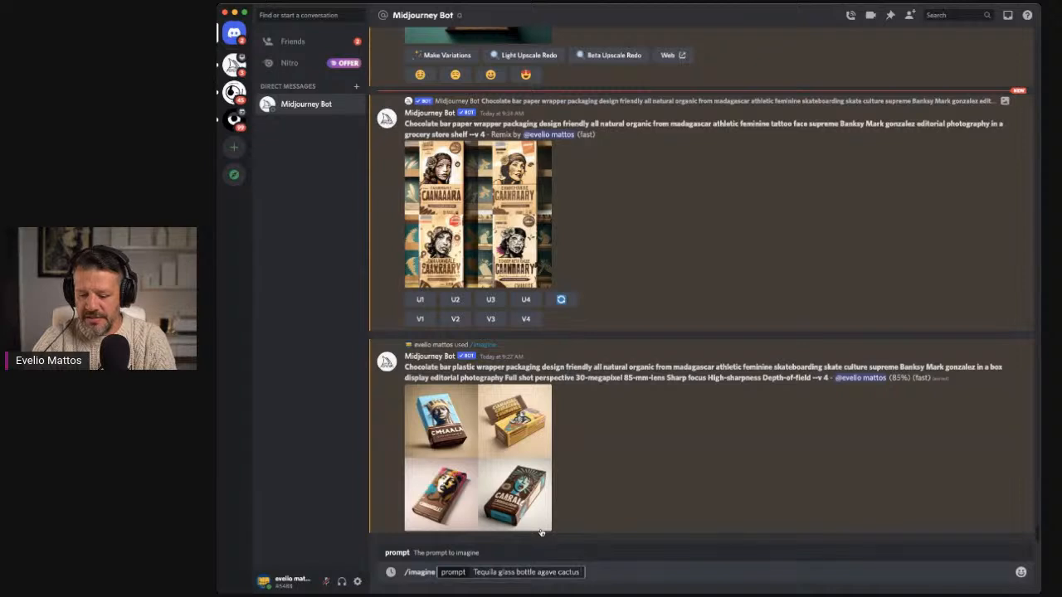
text(s)
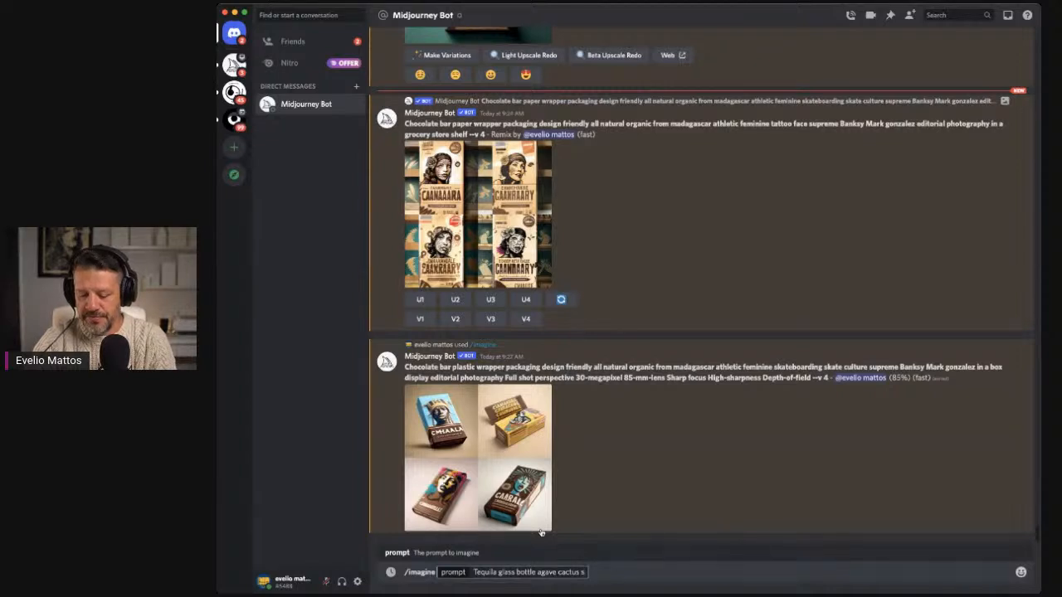
text(cul)
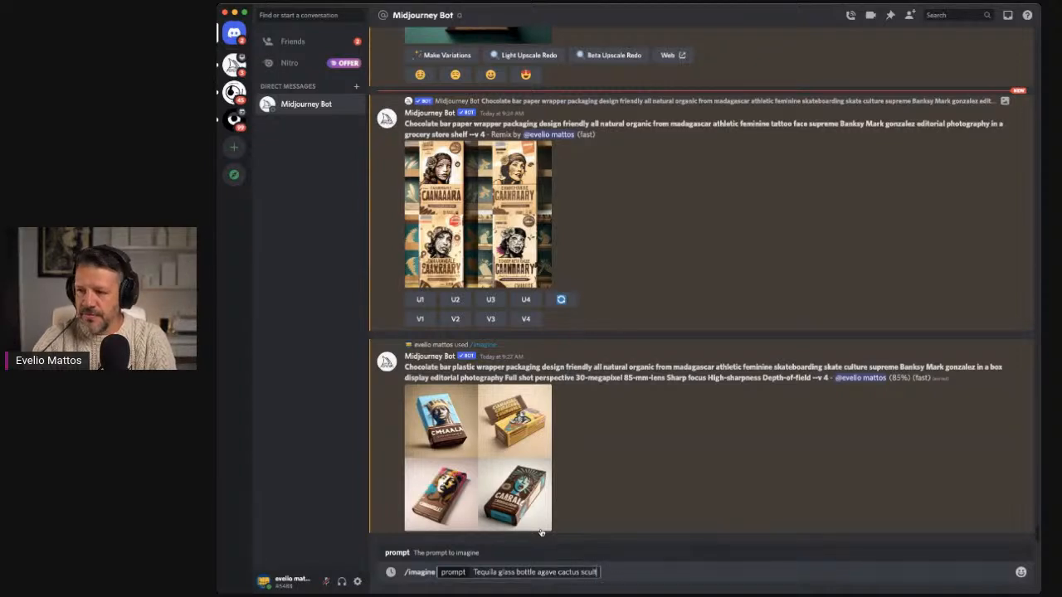
text(ptur)
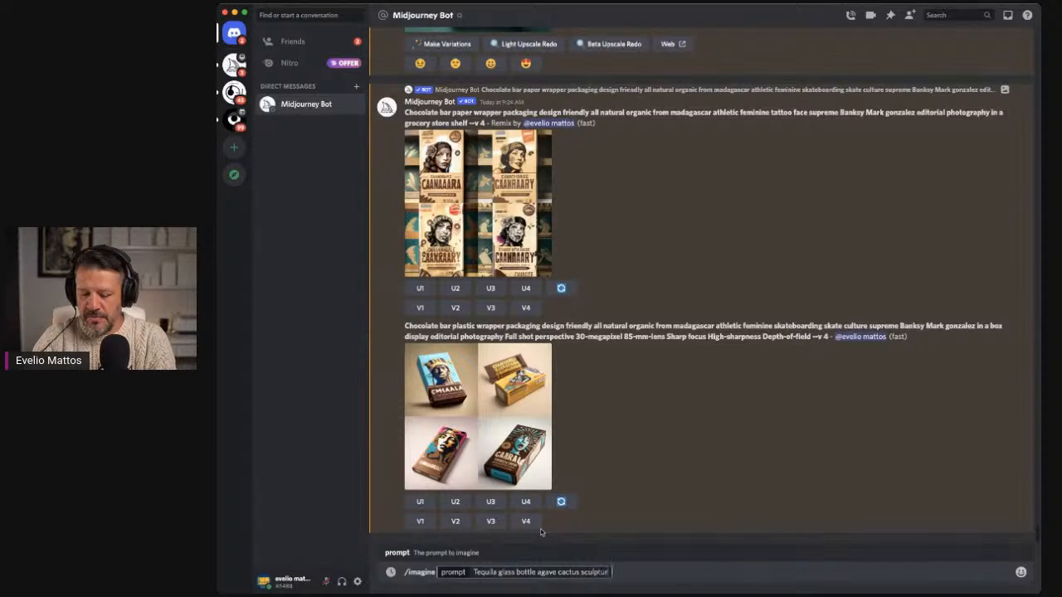
text(e)
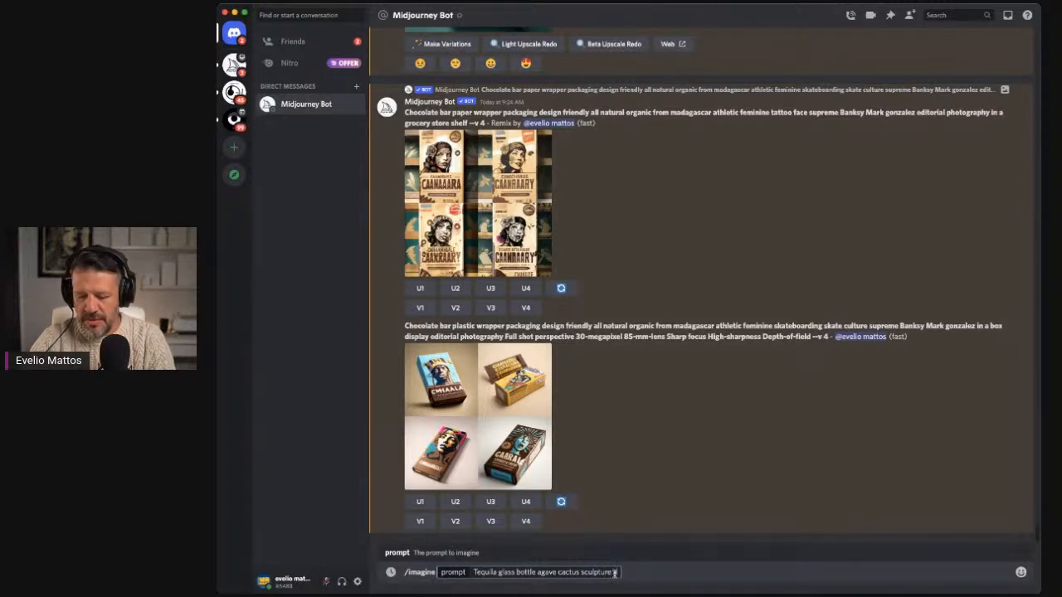
text(packaging design)
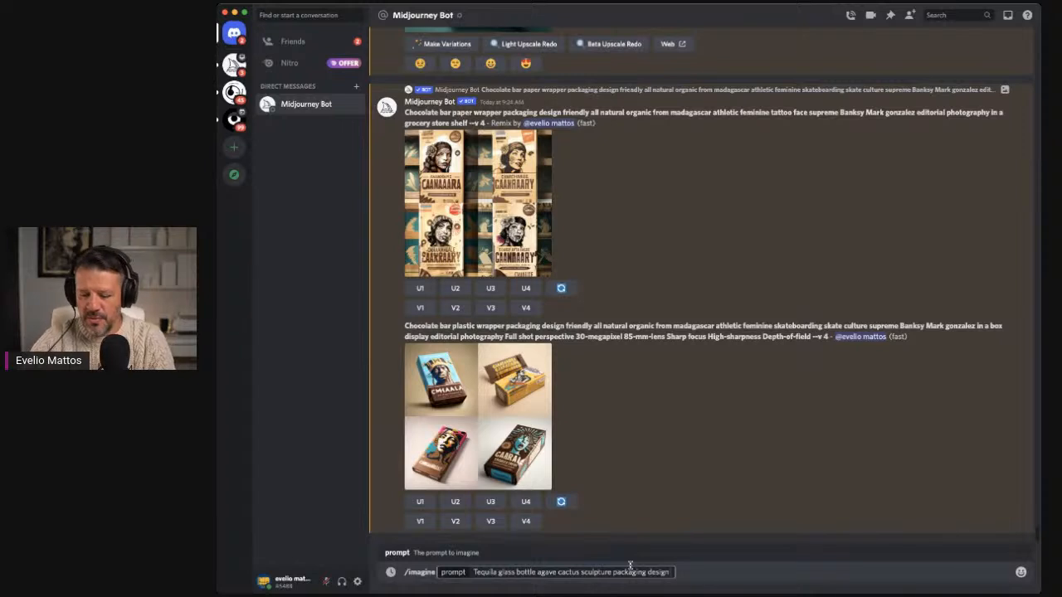
Step: Add the color and motif descriptors "green and yellow scorpion" to the tequila prompt
text( green and )
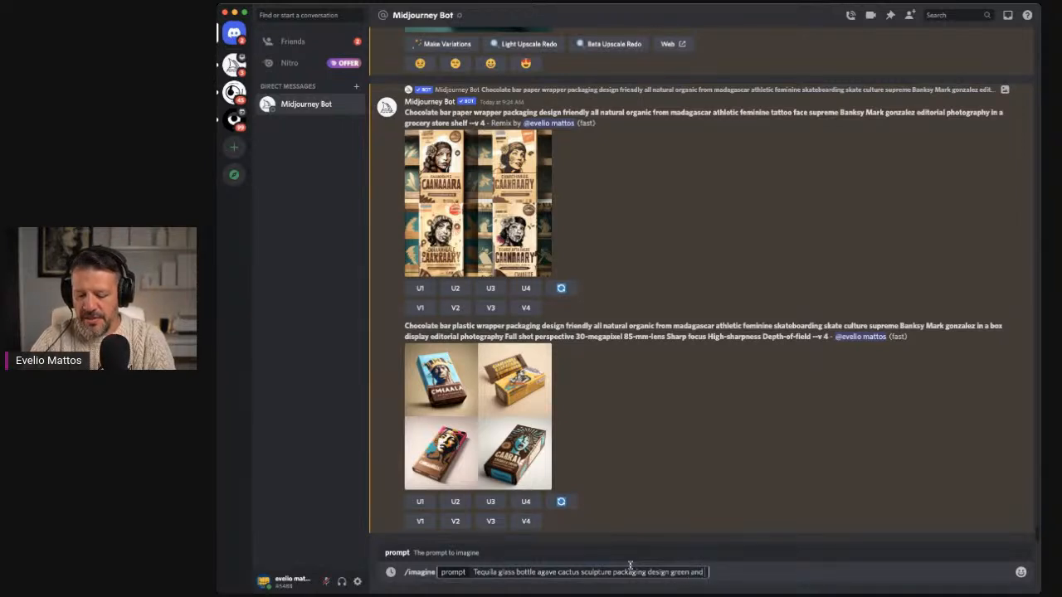
text(yellow)
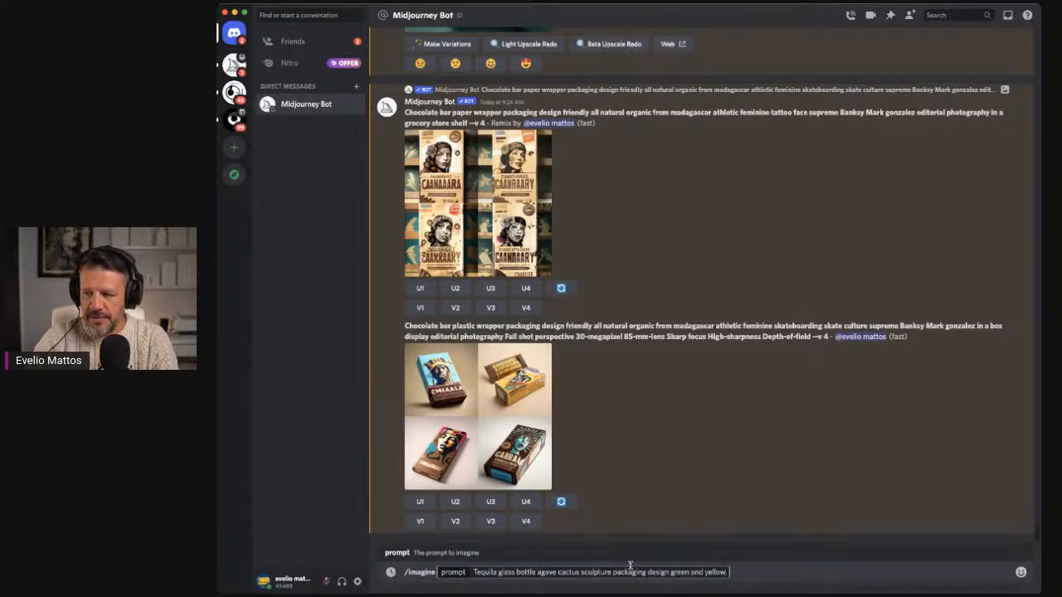
text(.)
key(BackSpace)
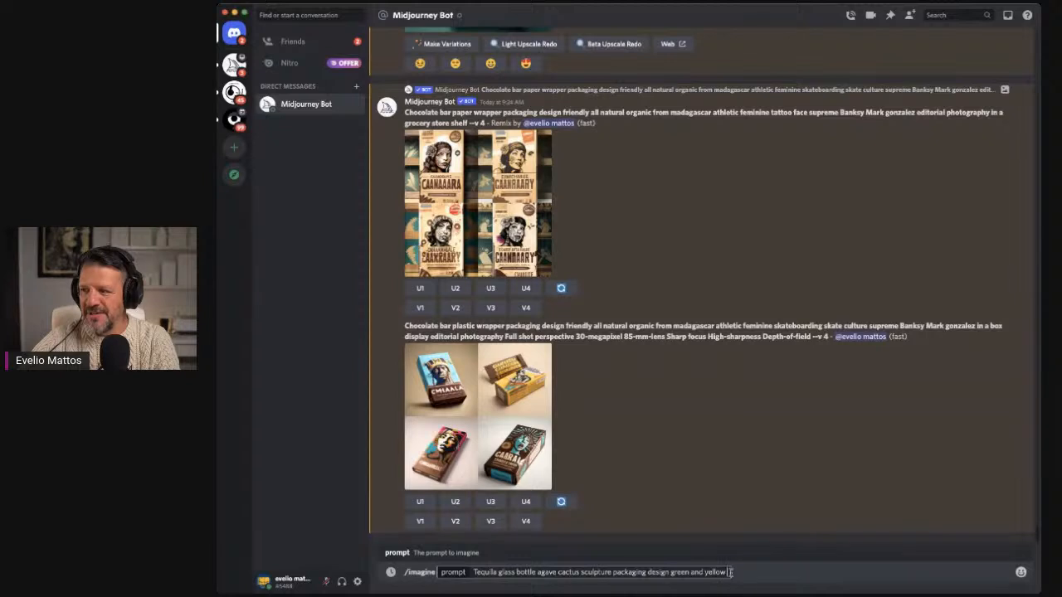
text(scorpion)
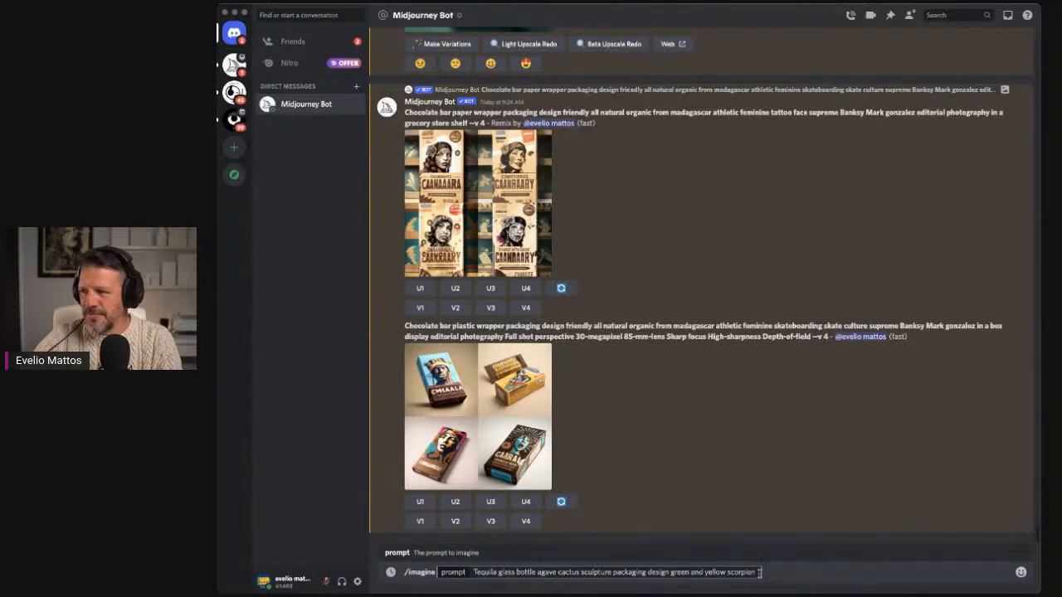
Step: Append "Diffuse-back-lighting Small Catch light Low contrast Epic Lighting cinematic photography" to the tequila prompt, correcting the spelling of "photography"
text(Diffuse-back-lighting Small Catch light Low contrast Epic Lighting)
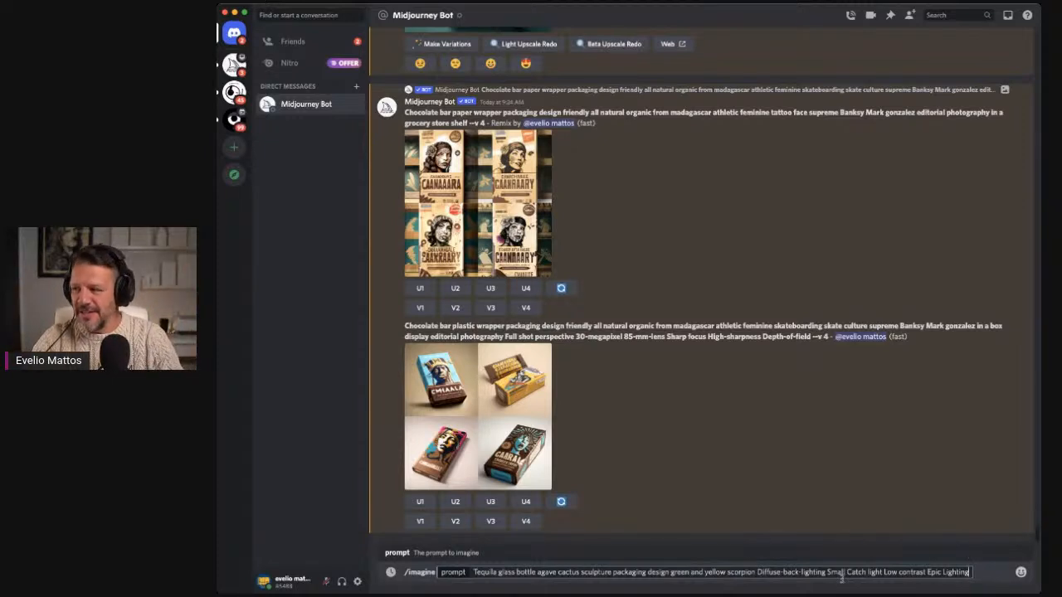
text(cin)
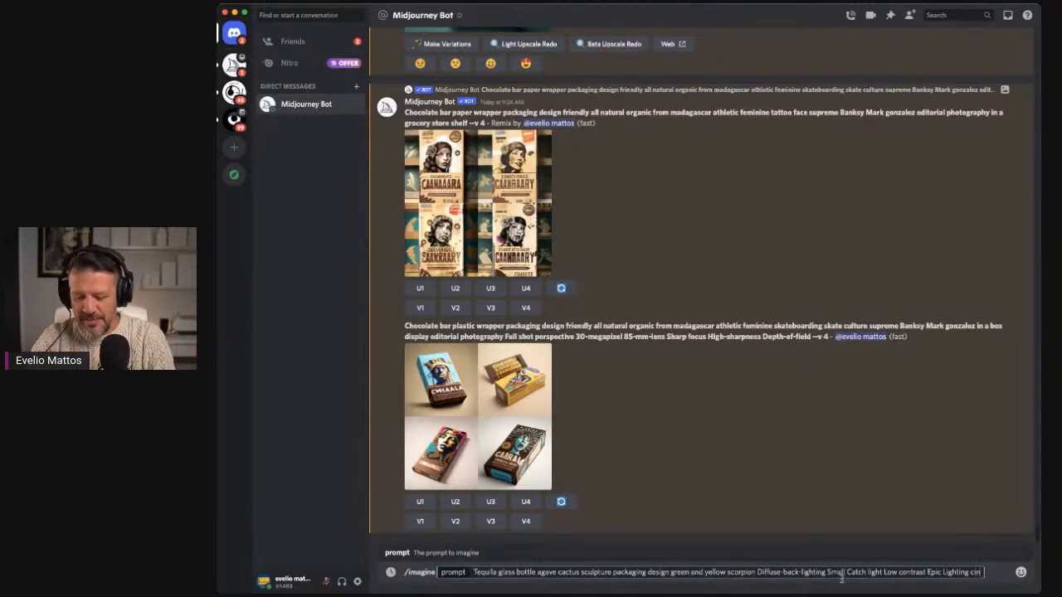
text(emati)
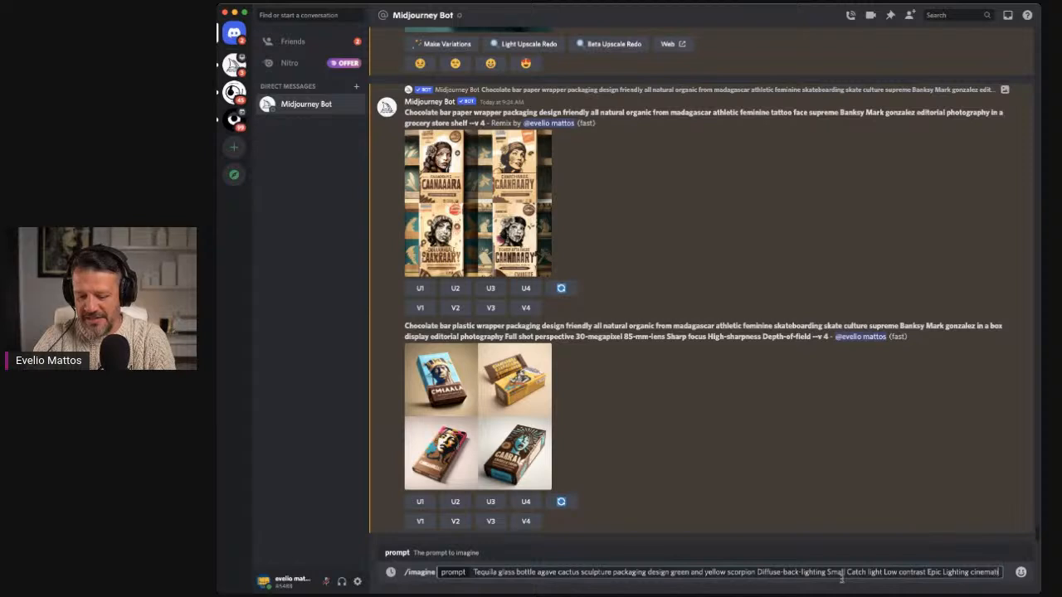
text(c photo)
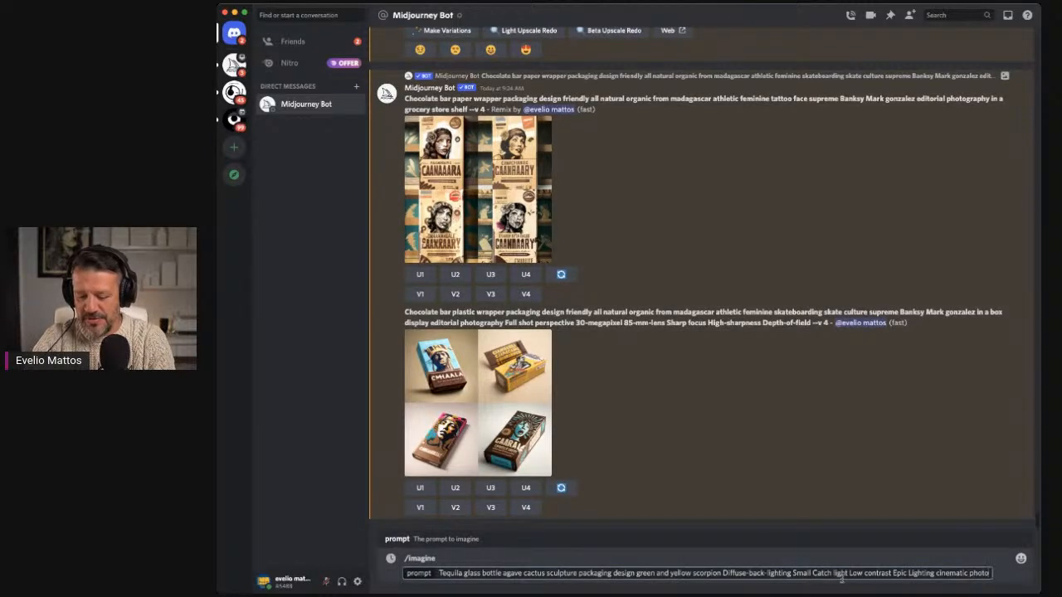
text(grahy)
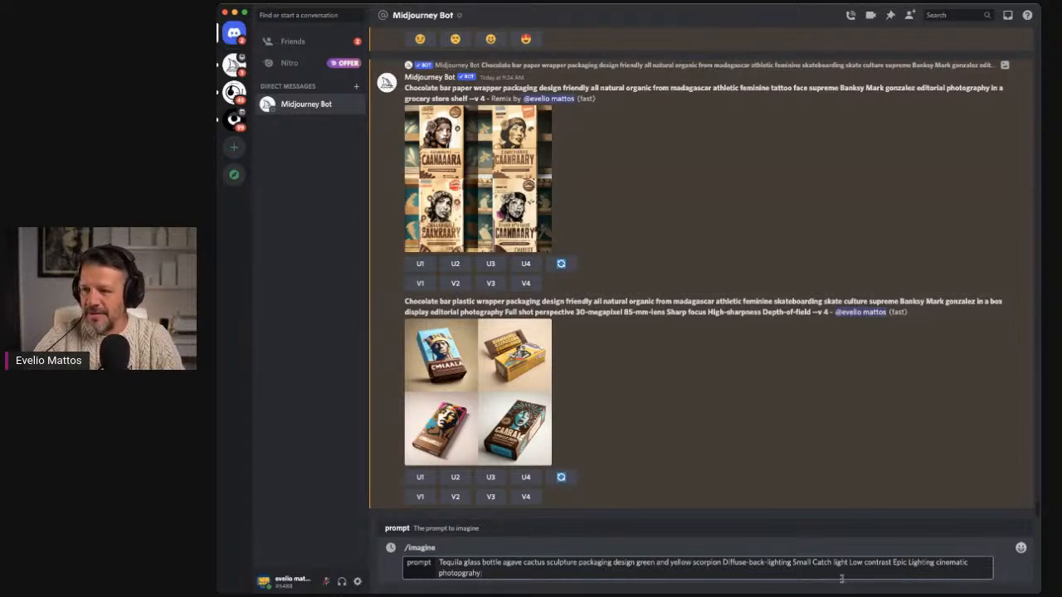
key(shift+Left)
key(shift+Left)
key(shift+Left)
key(shift+Left)
key(shift+Left)
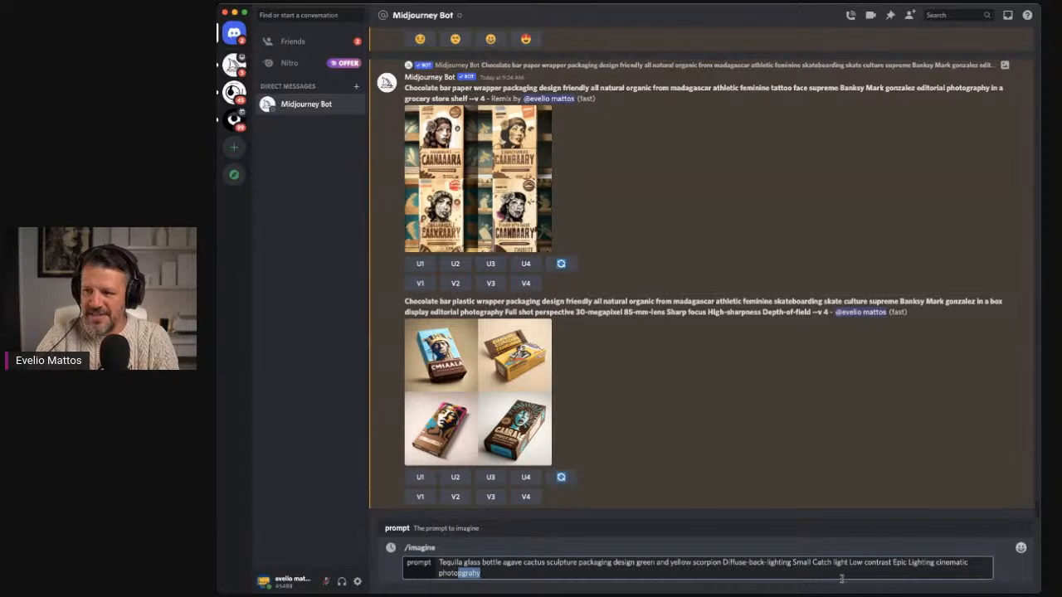
text(graphy)
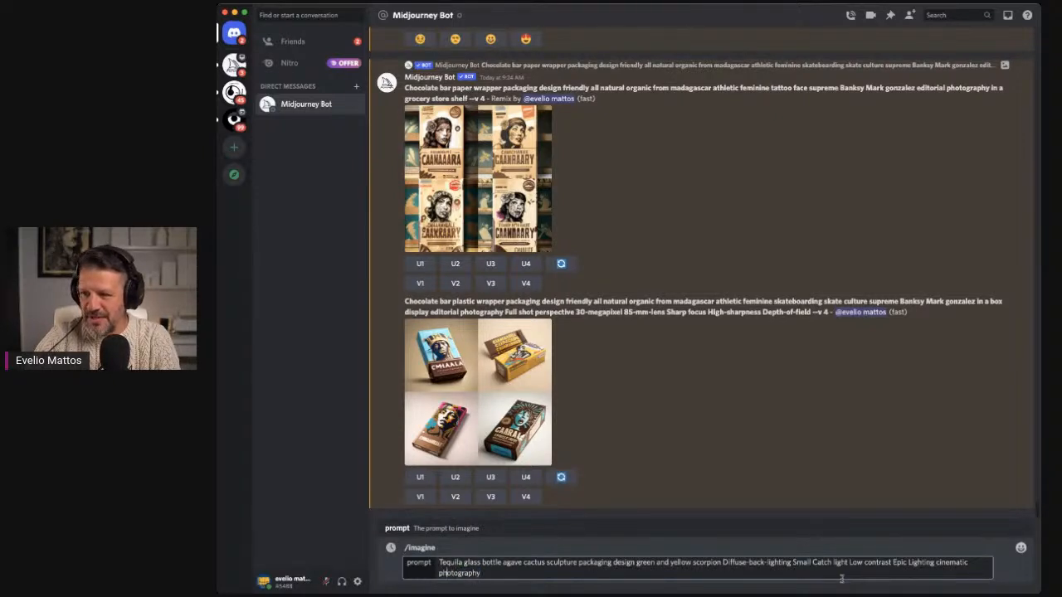
Step: Insert "product" before "photography" in the tequila prompt and submit it for generation
text(product)
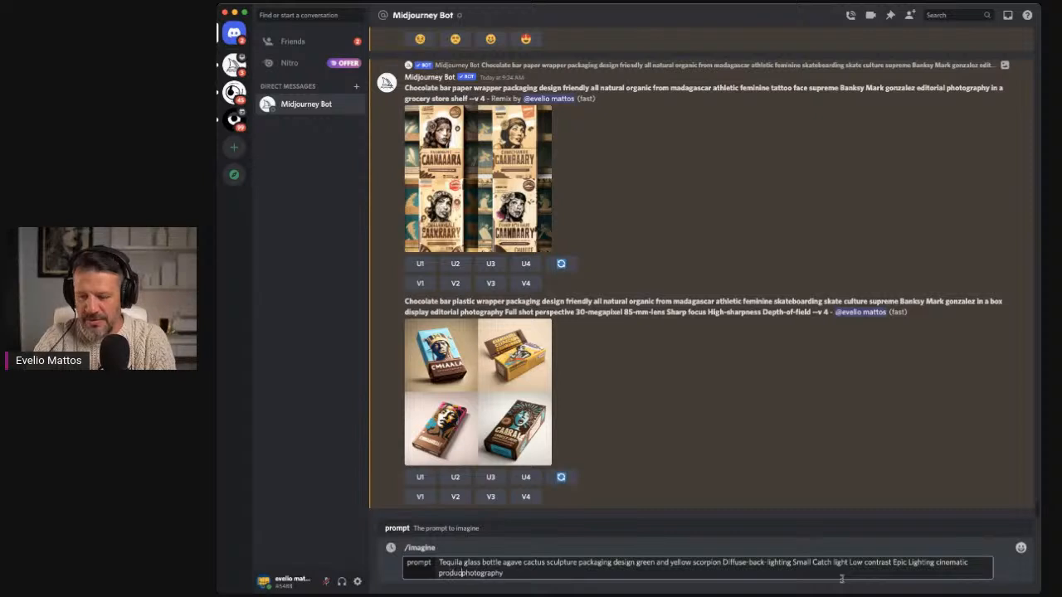
click(535, 575)
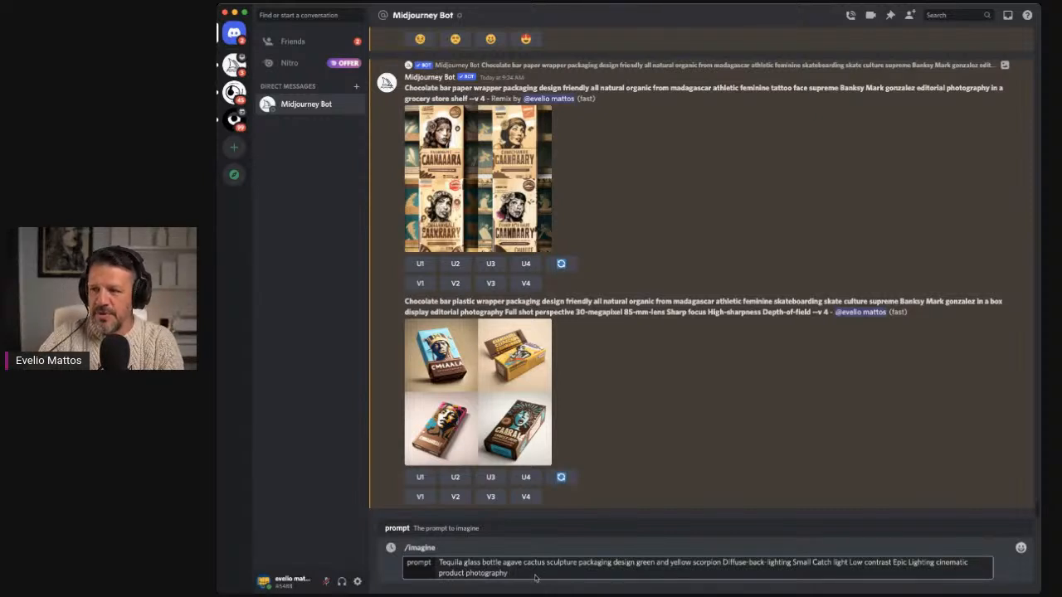
key(Return)
Step: Examine the plastic wrapper chocolate bar grid at enlarged size and copy its prompt text without "--v 4"
click(530, 404)
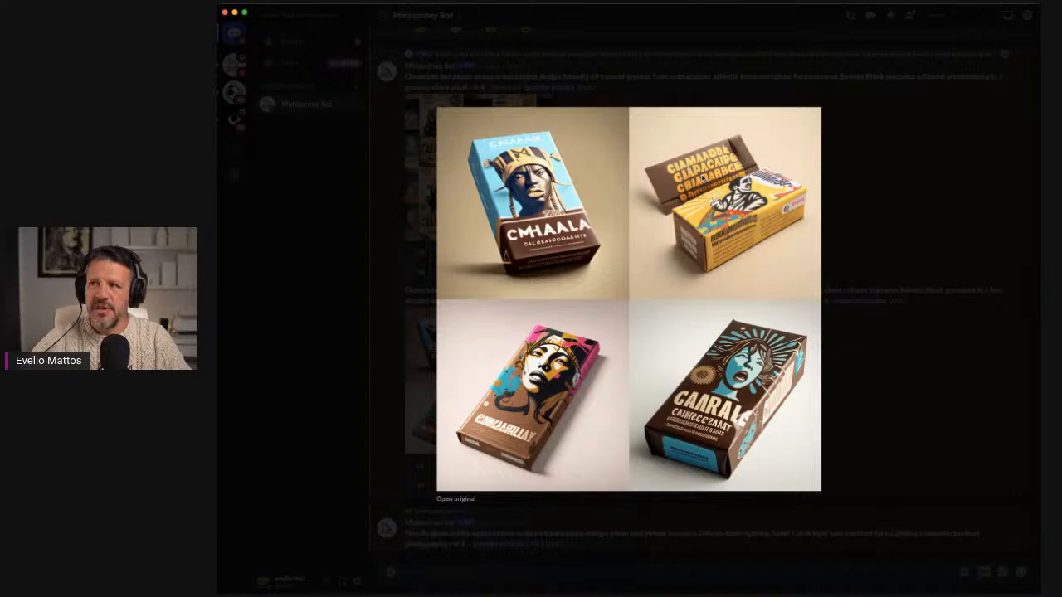
click(872, 219)
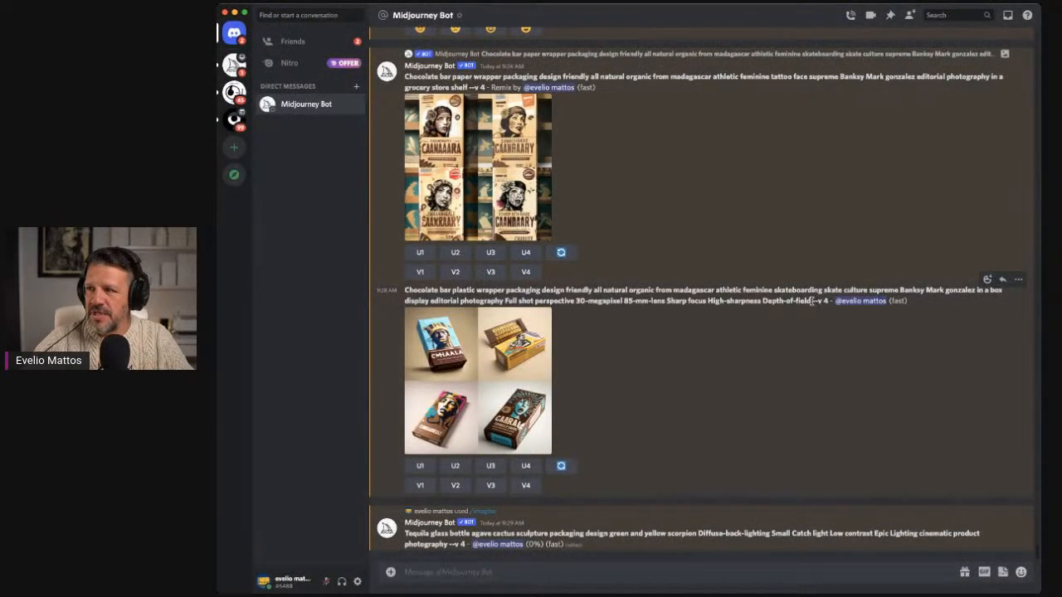
drag(811, 301, 404, 291)
key(super+c)
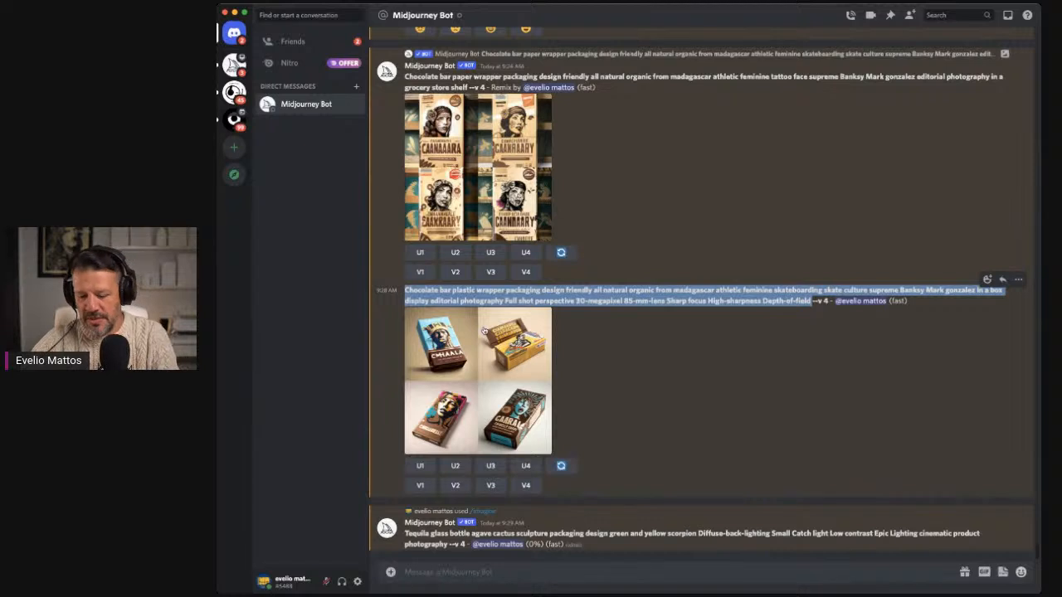
click(605, 406)
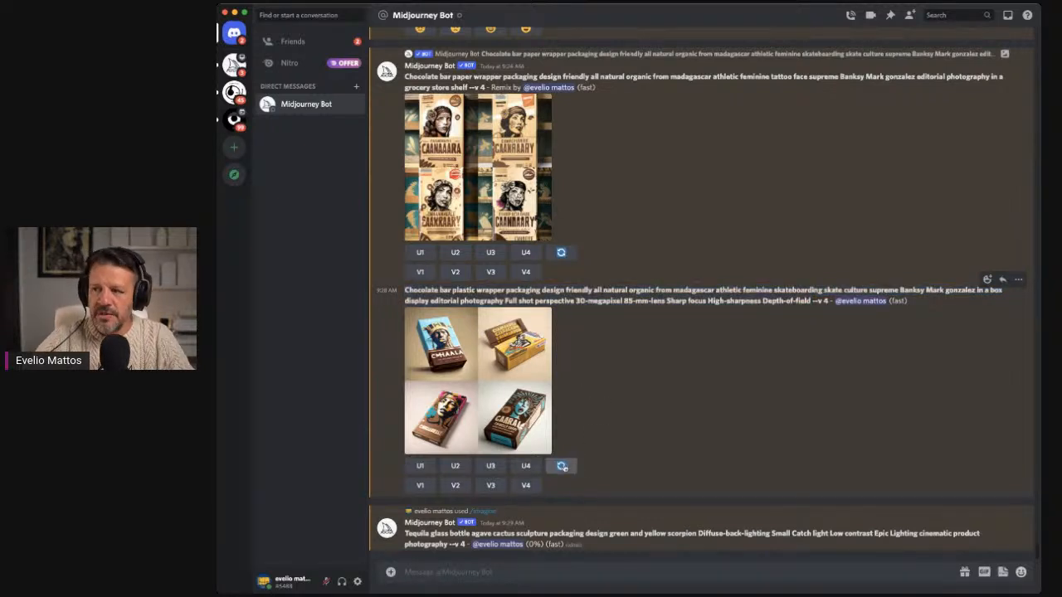
Step: Reroll the plastic wrapper chocolate bar grid and paste its copied prompt into a new /imagine command
click(562, 468)
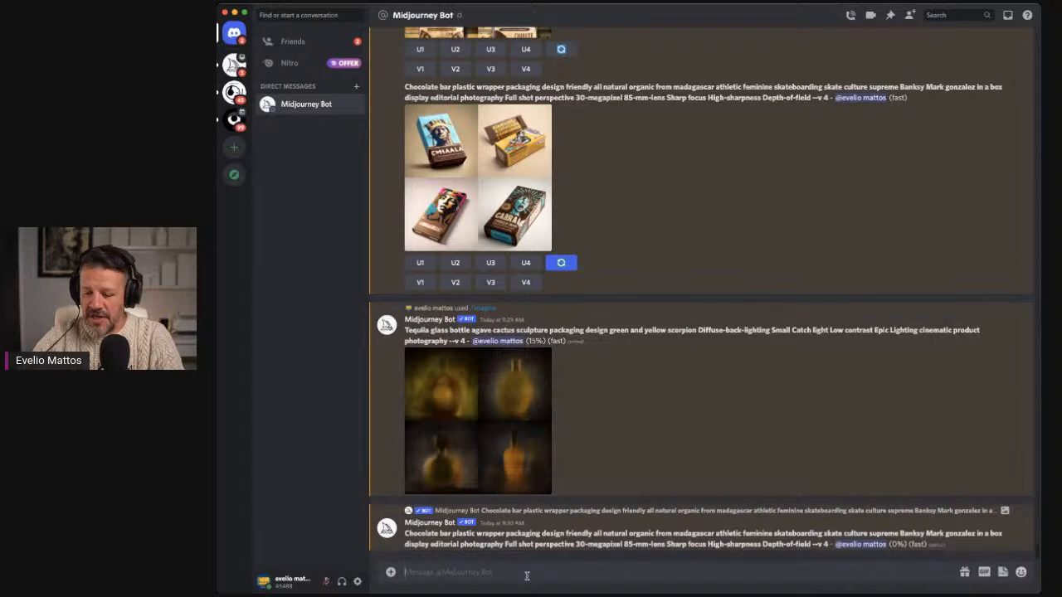
text(/)
key(Return)
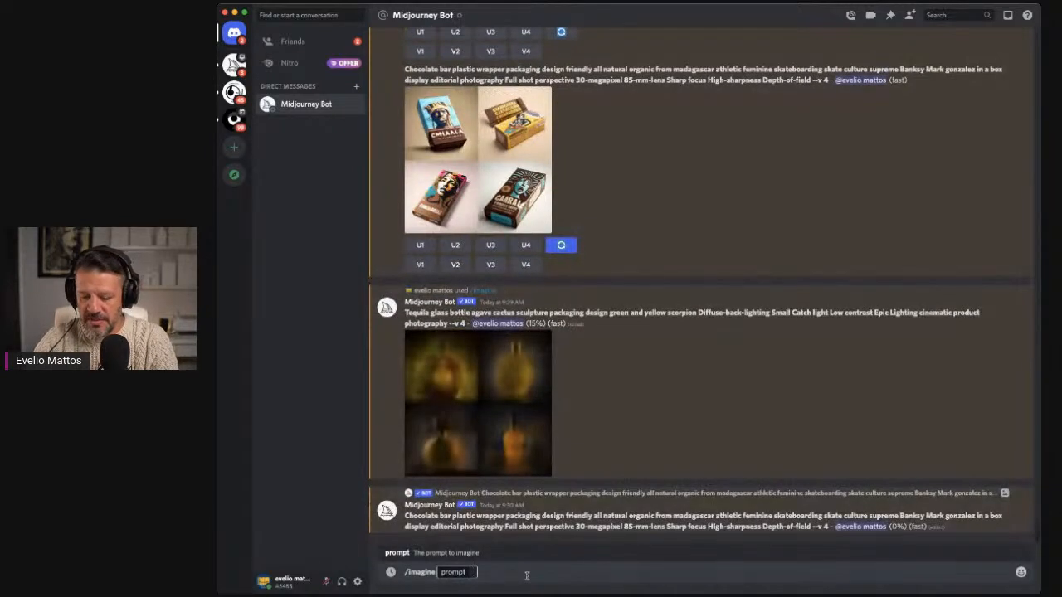
key(super+v)
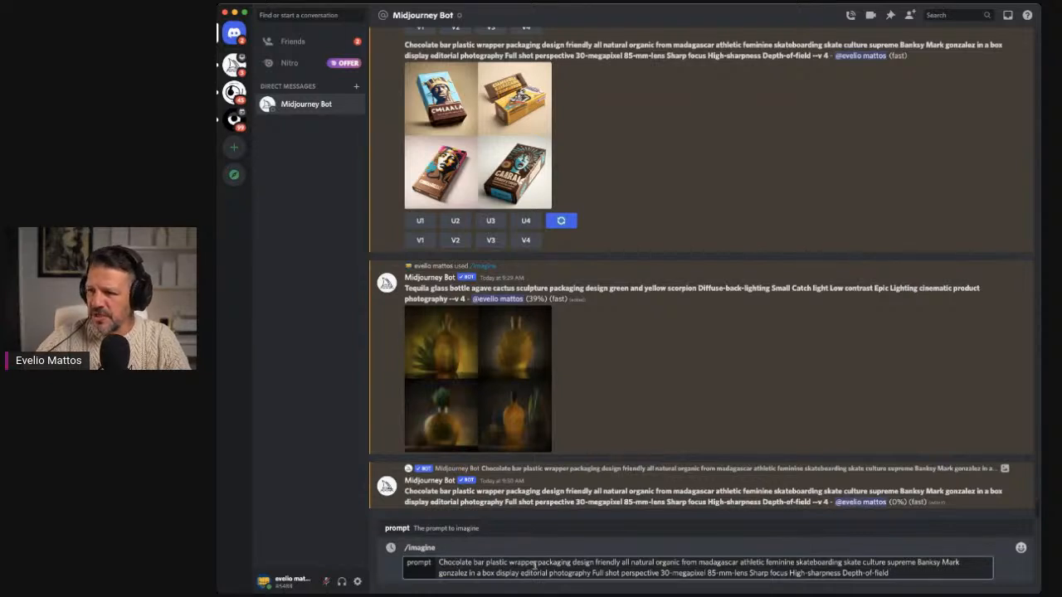
click(487, 563)
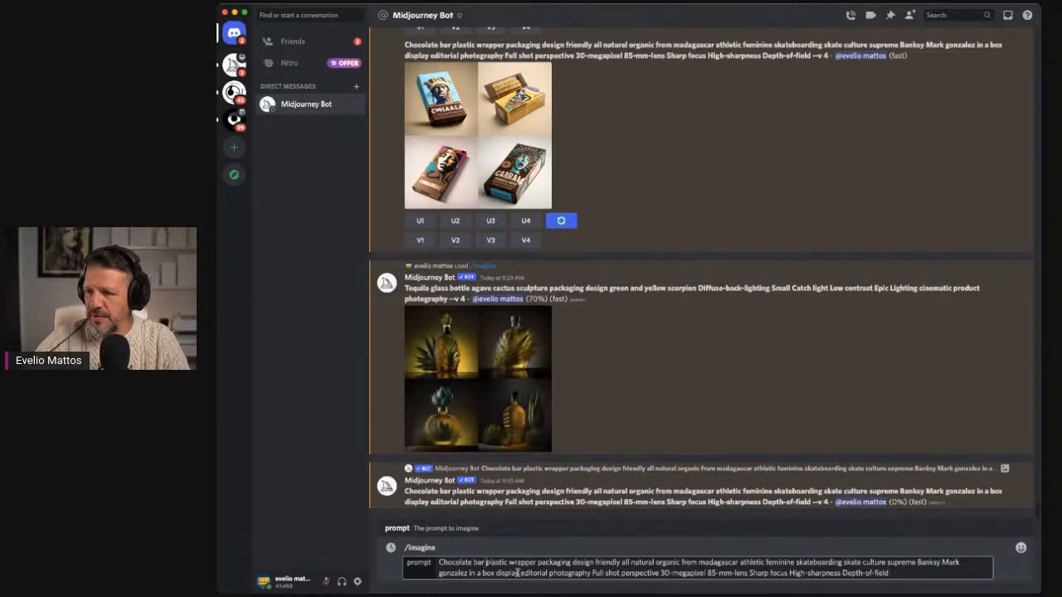
text(shiny)
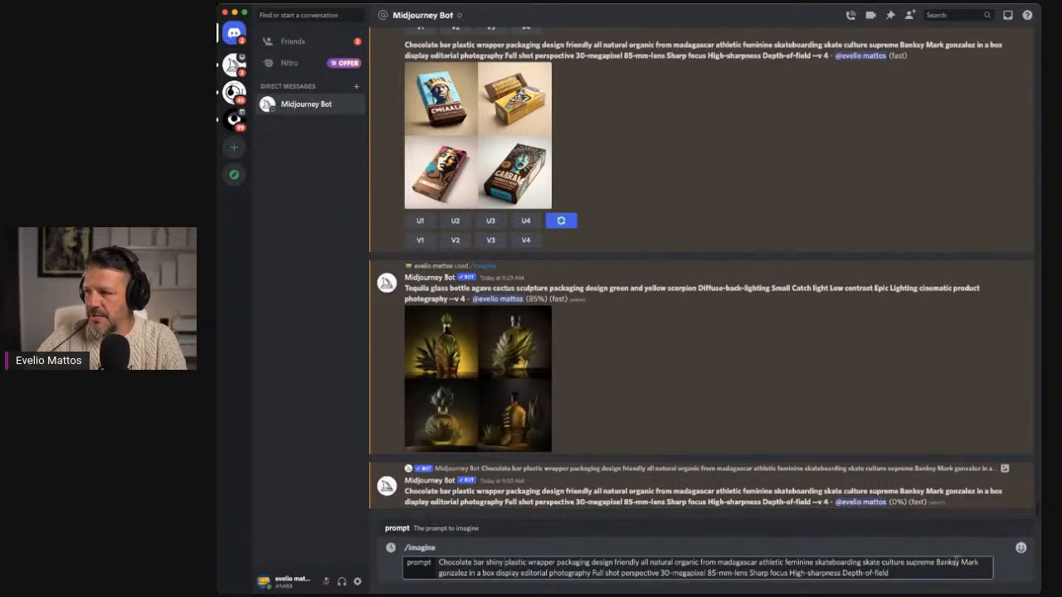
drag(960, 563, 458, 591)
key(BackSpace)
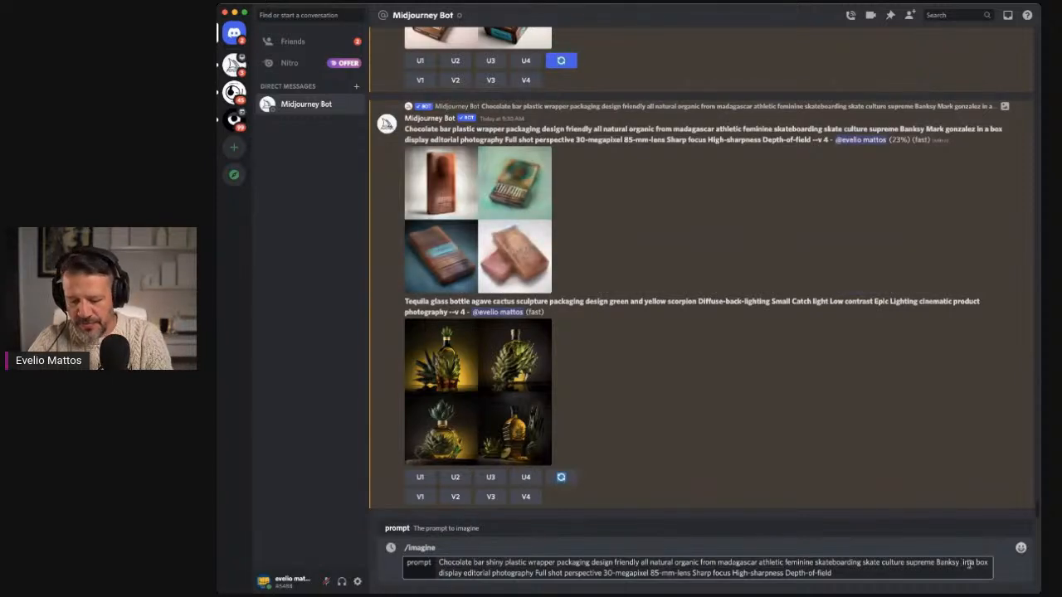
click(963, 564)
text(& Bar )
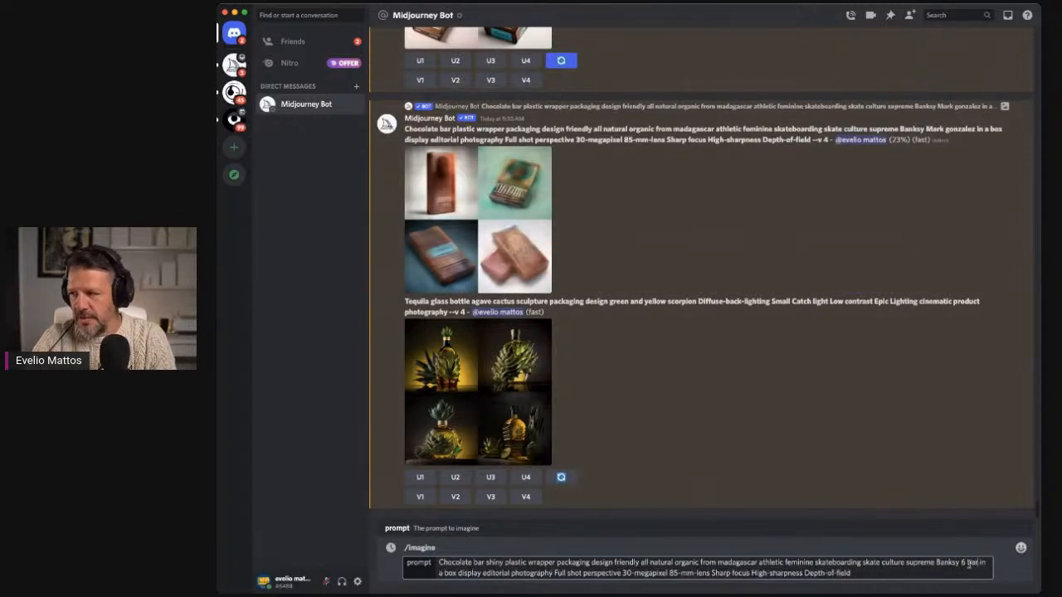
text(s)
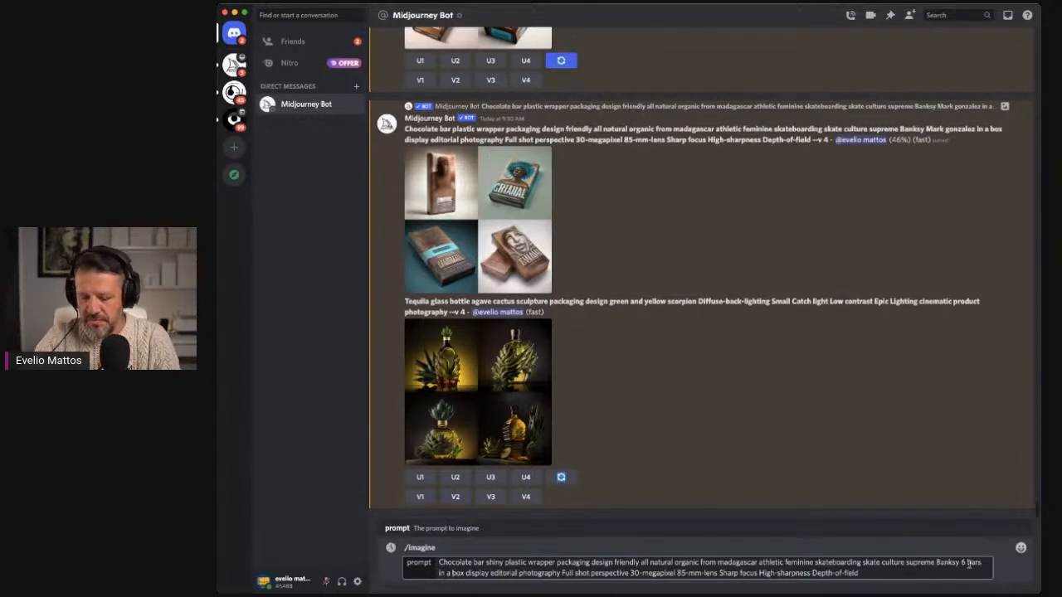
Step: Change "box display" to "display box" in the chocolate bar prompt and submit it for generation
text(dis)
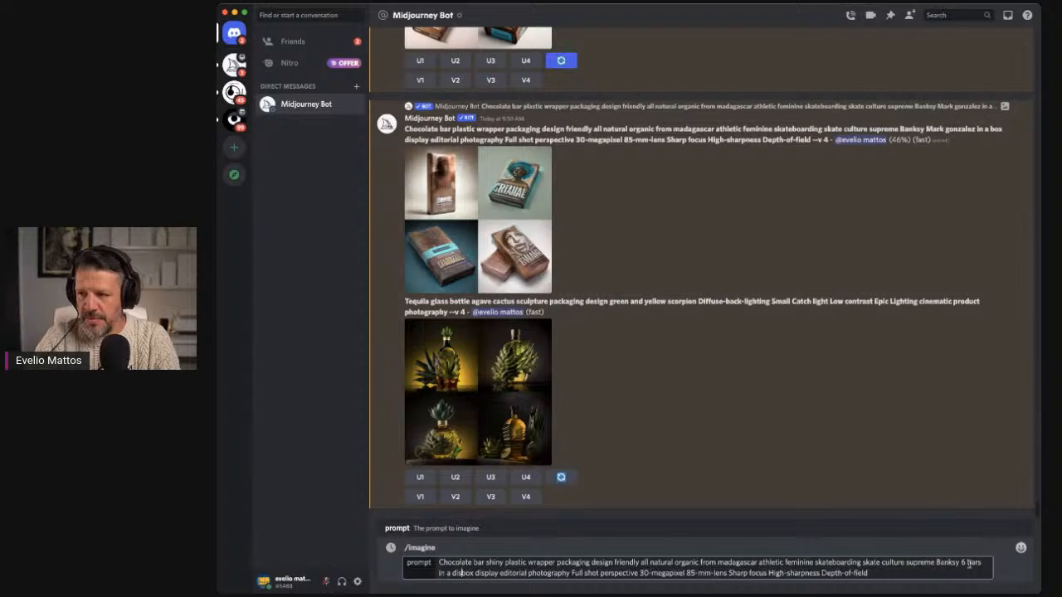
text(play)
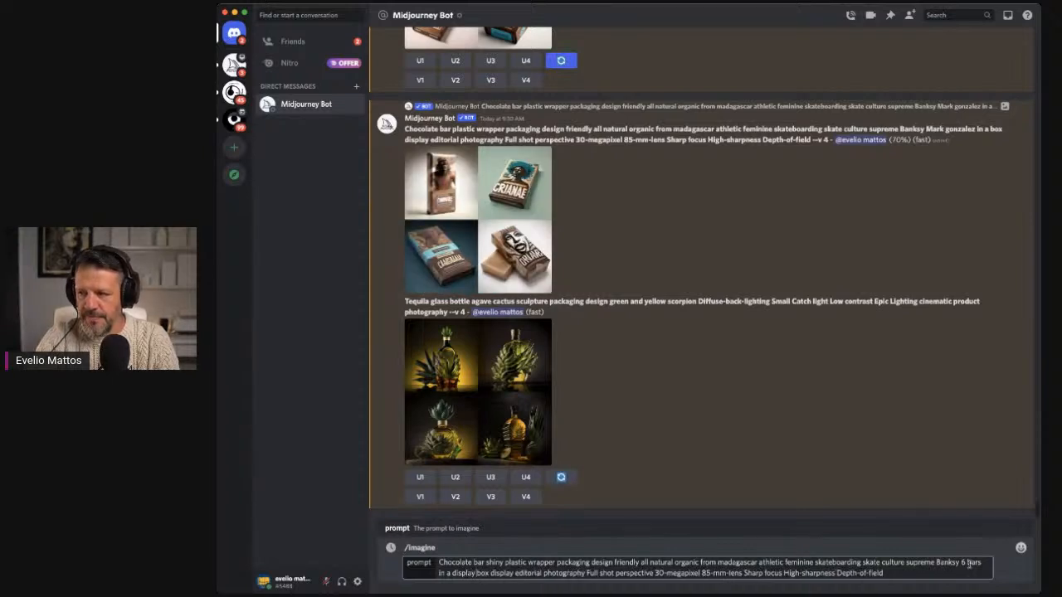
key(shift+Right)
key(shift+Right)
key(shift+Right)
key(shift+Right)
key(shift+Right)
key(shift+Right)
key(shift+Right)
key(shift+Right)
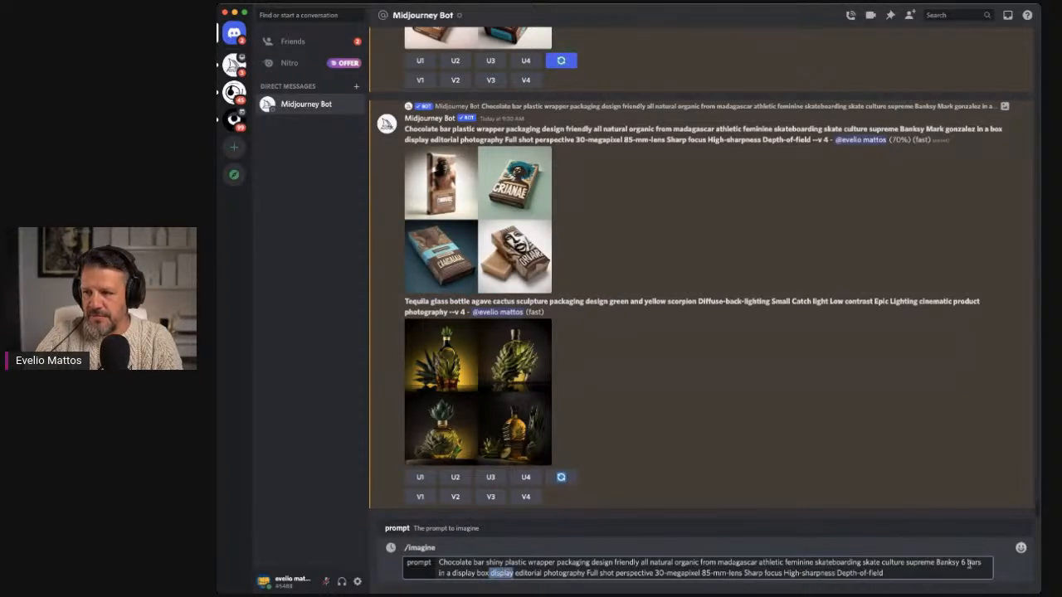
key(BackSpace)
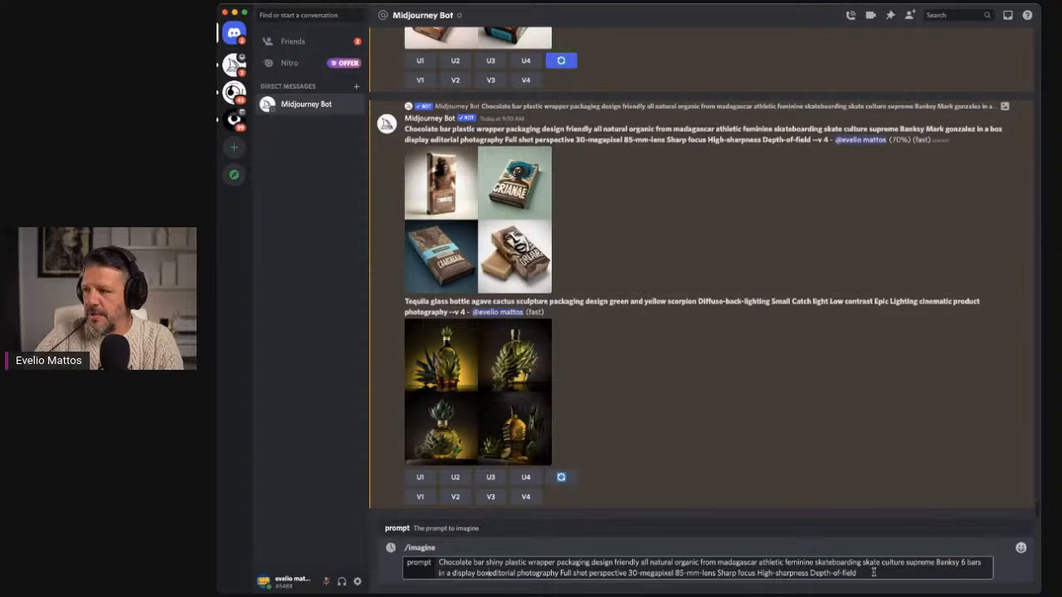
key(Return)
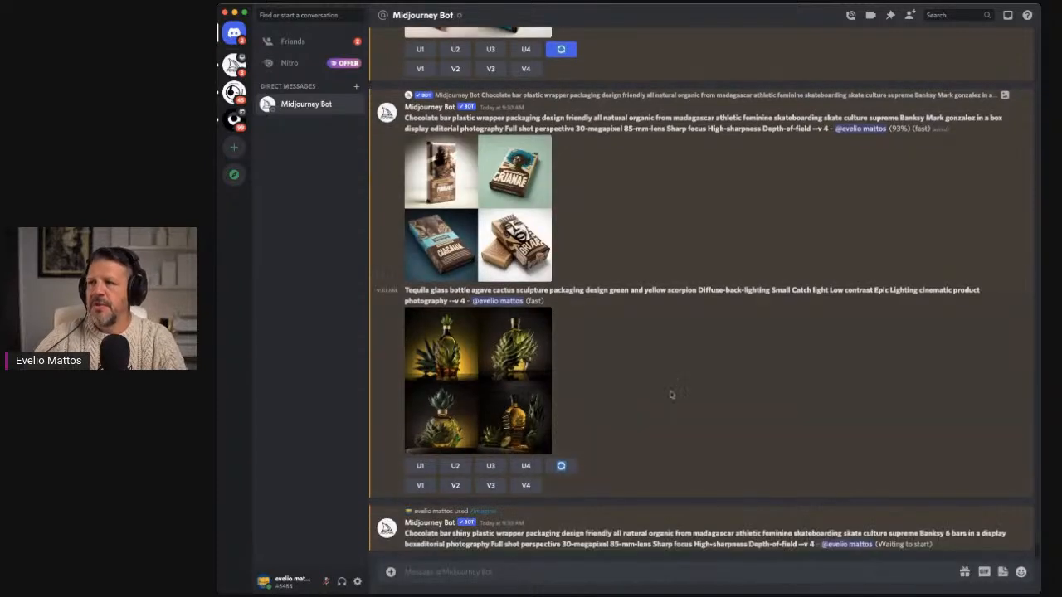
Step: View the green and yellow scorpion tequila grid at enlarged size and upscale its second and fourth bottles
click(490, 376)
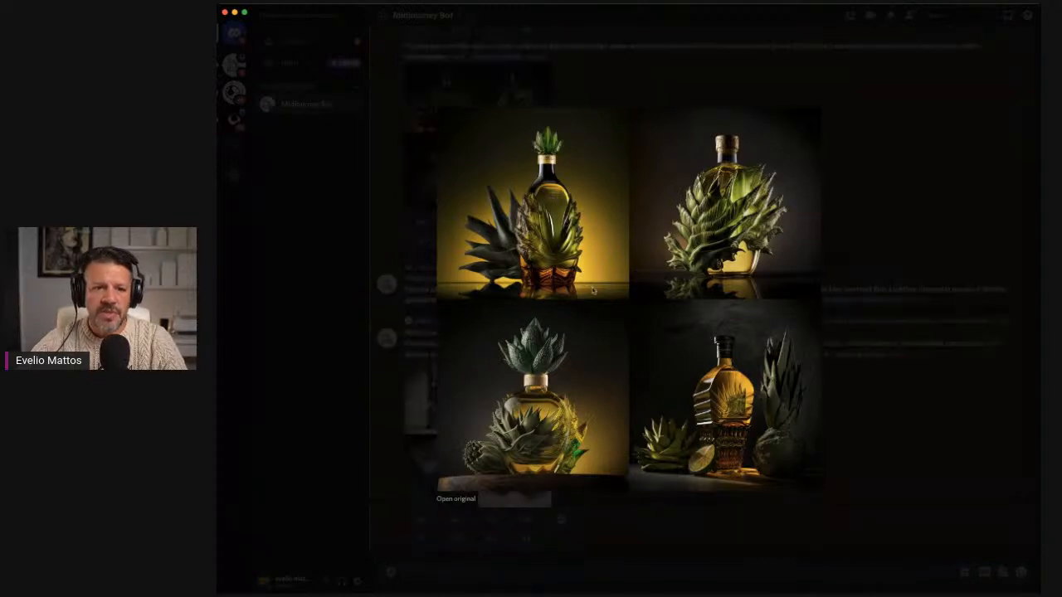
click(875, 396)
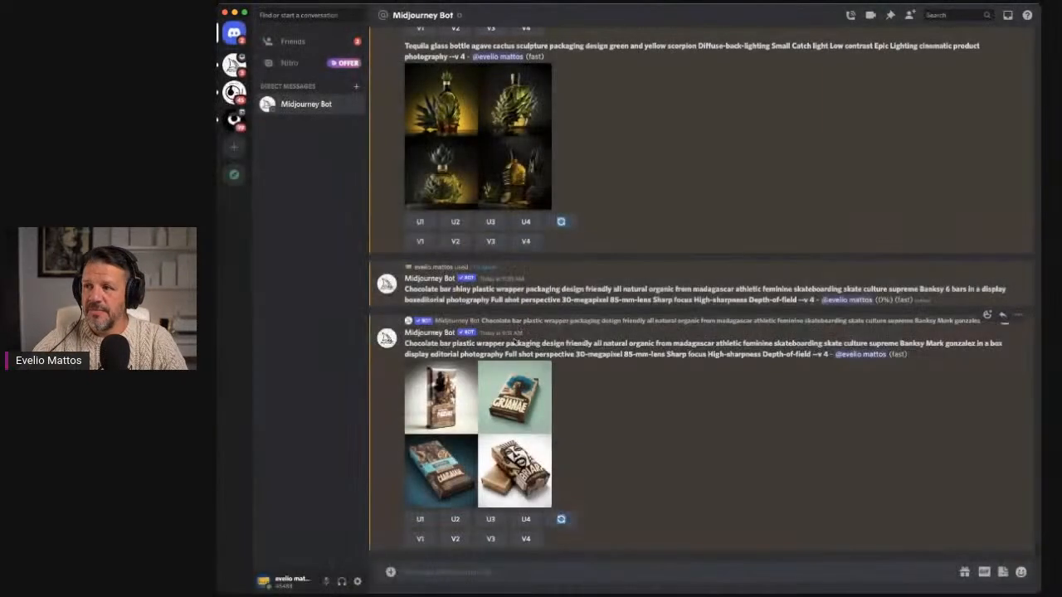
scroll(515, 284, up, 2)
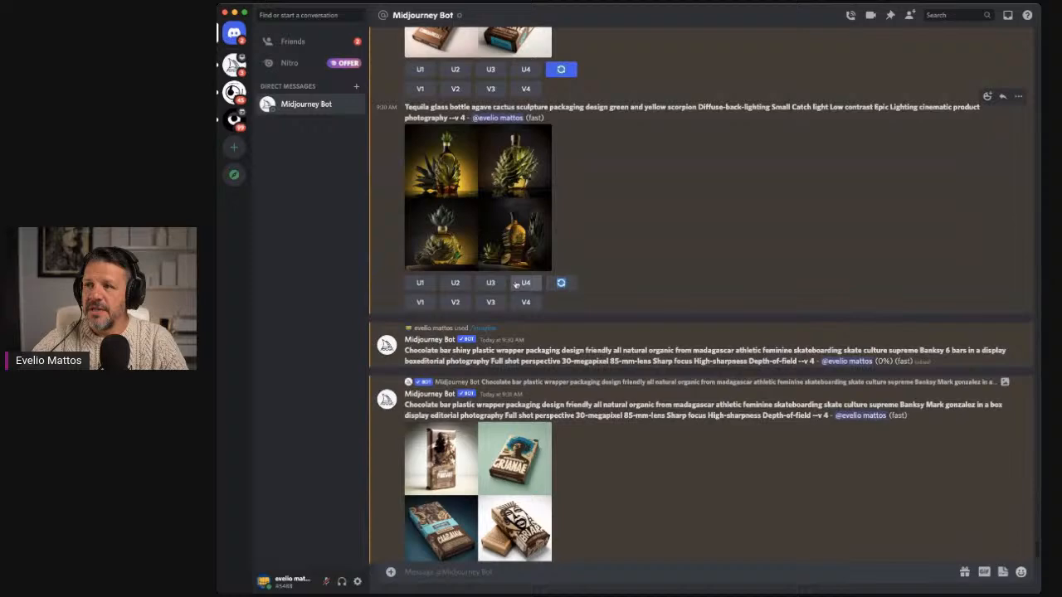
click(455, 283)
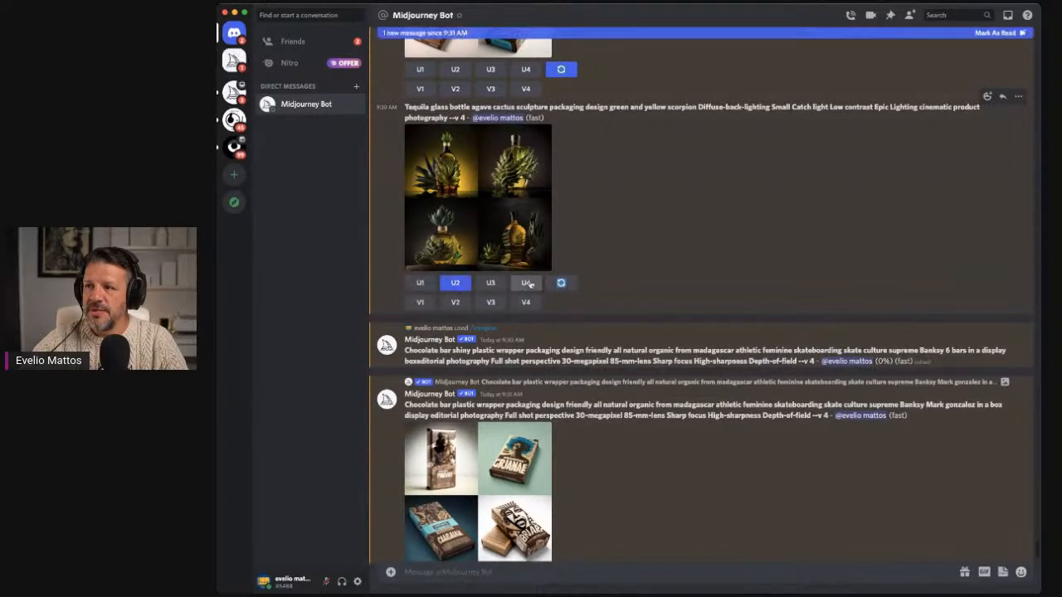
click(526, 260)
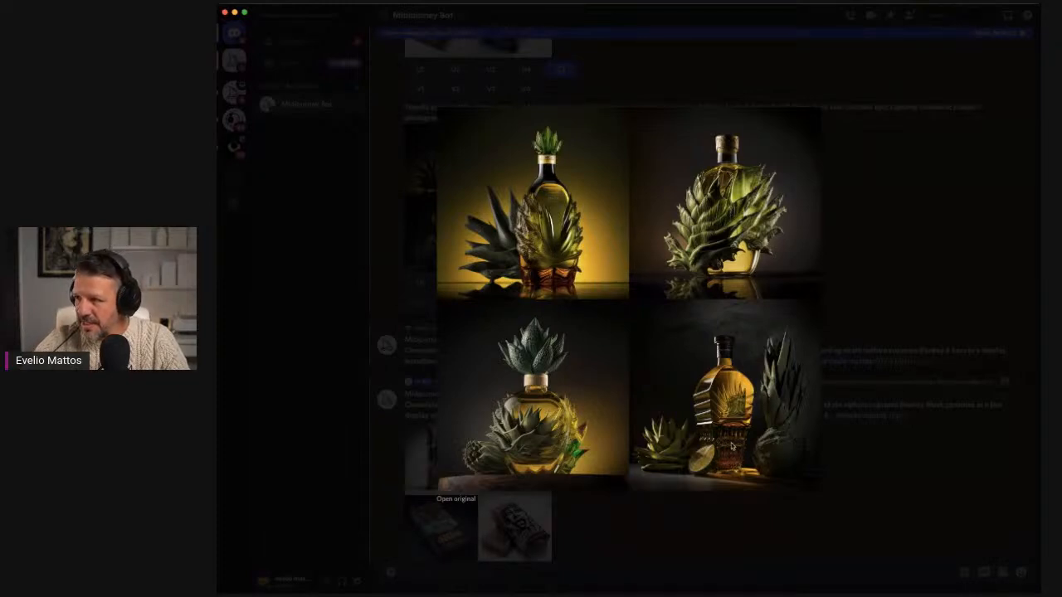
click(847, 452)
Step: Examine the two upscaled tequila bottle images at enlarged size
scroll(516, 382, up, 3)
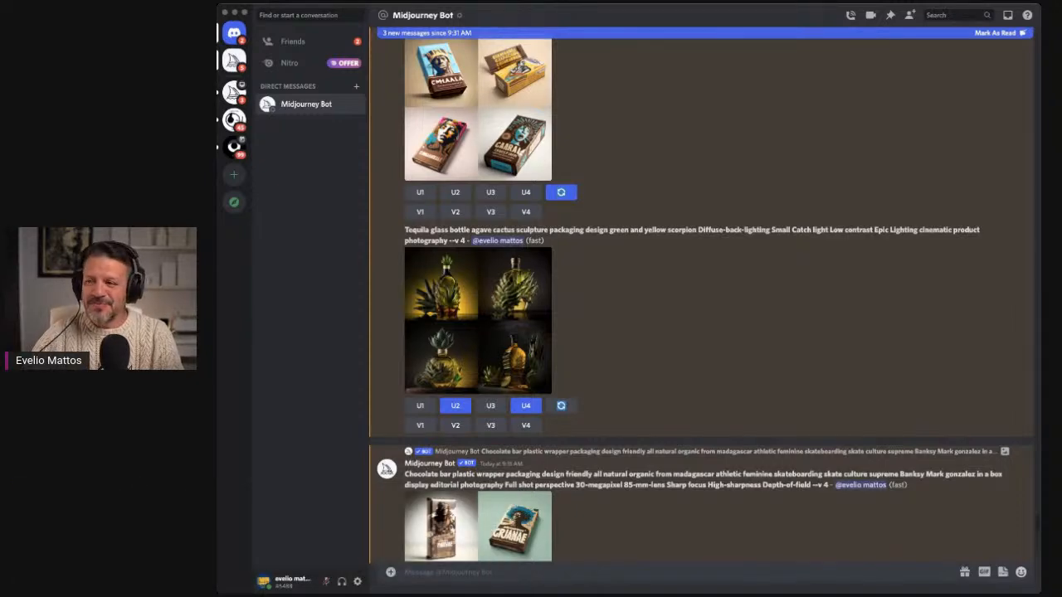
scroll(521, 415, down, 4)
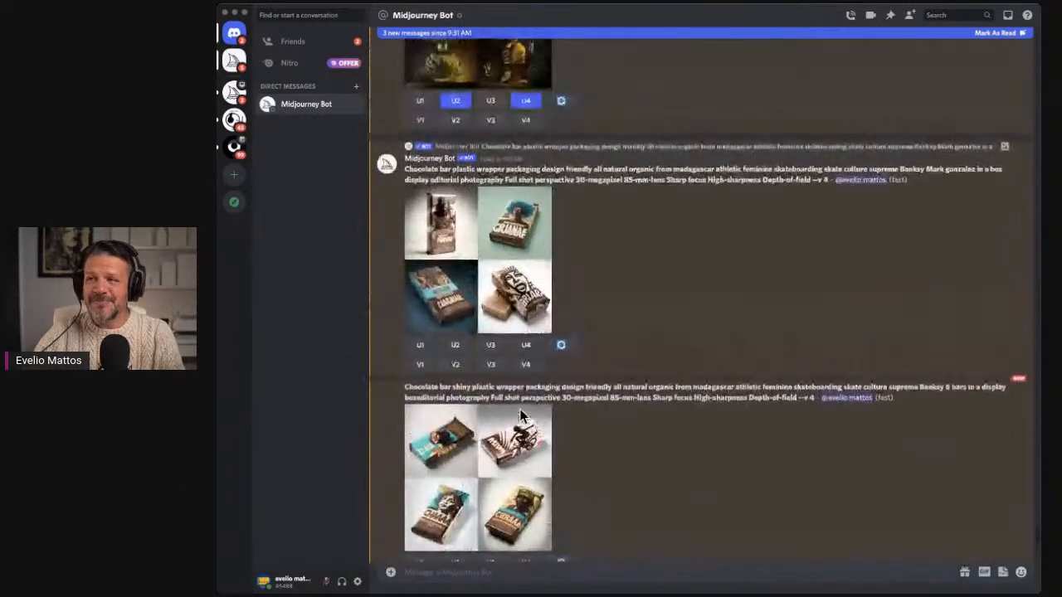
scroll(521, 415, up, 1)
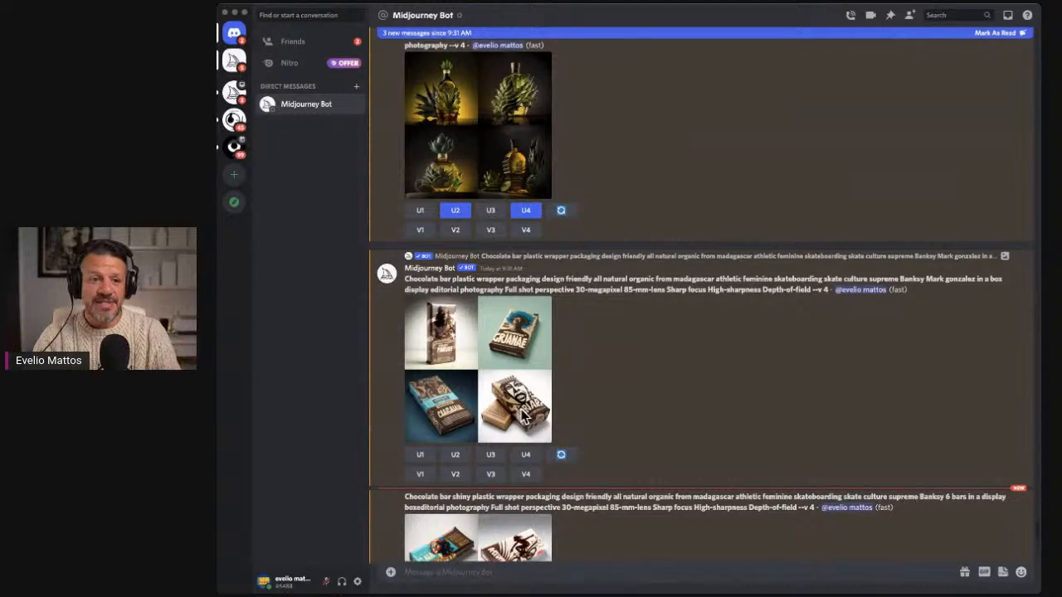
scroll(523, 417, down, 8)
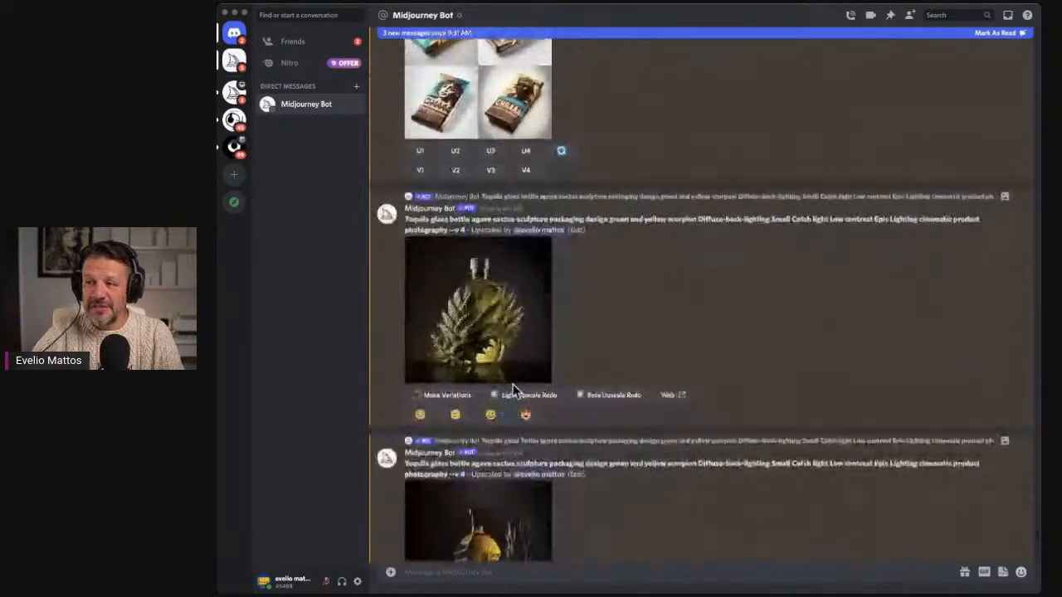
click(483, 288)
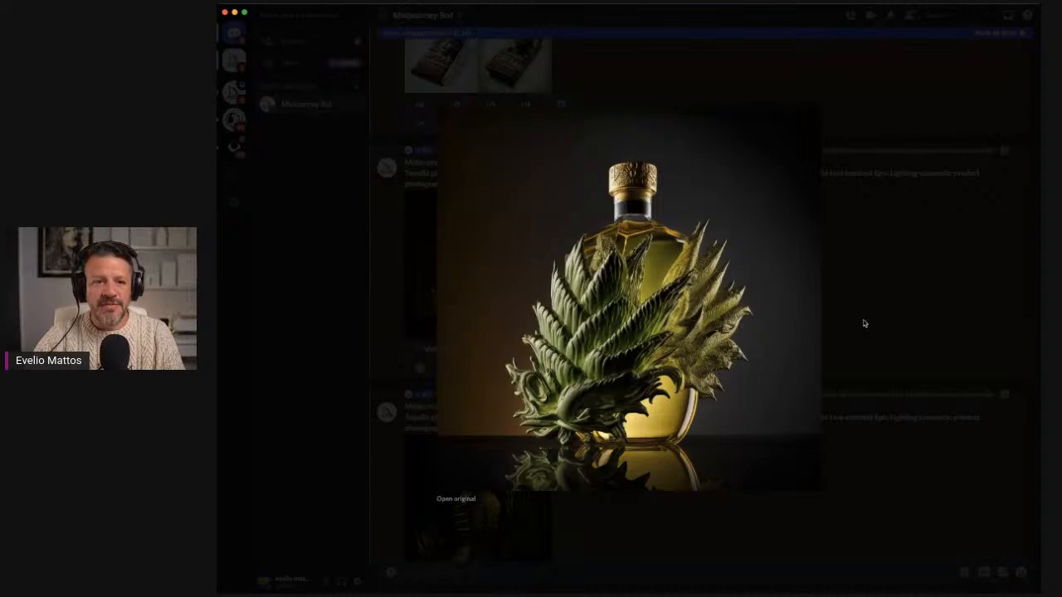
click(864, 323)
scroll(614, 439, down, 2)
click(543, 444)
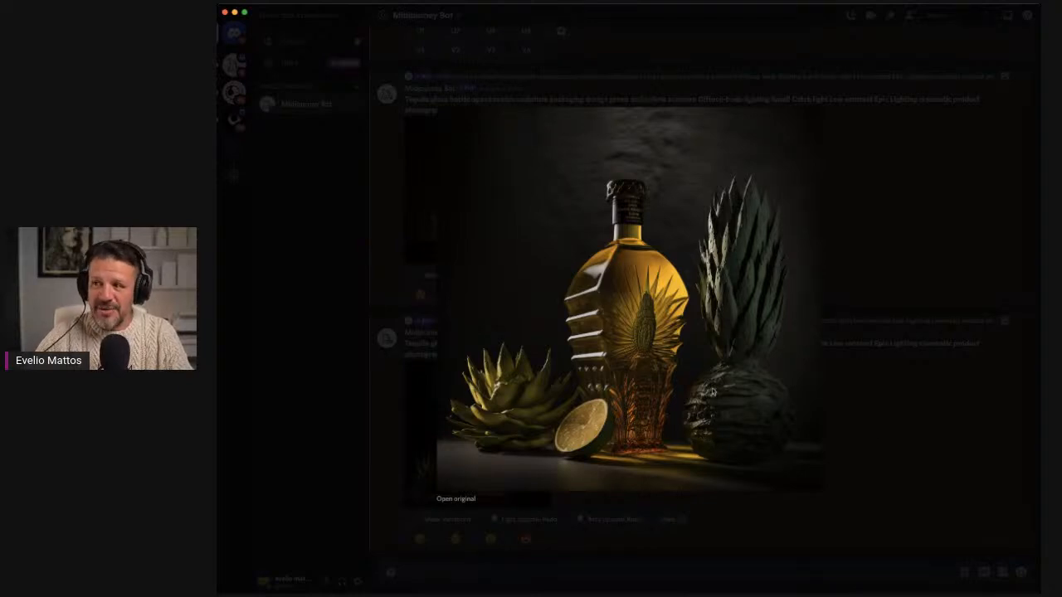
click(867, 422)
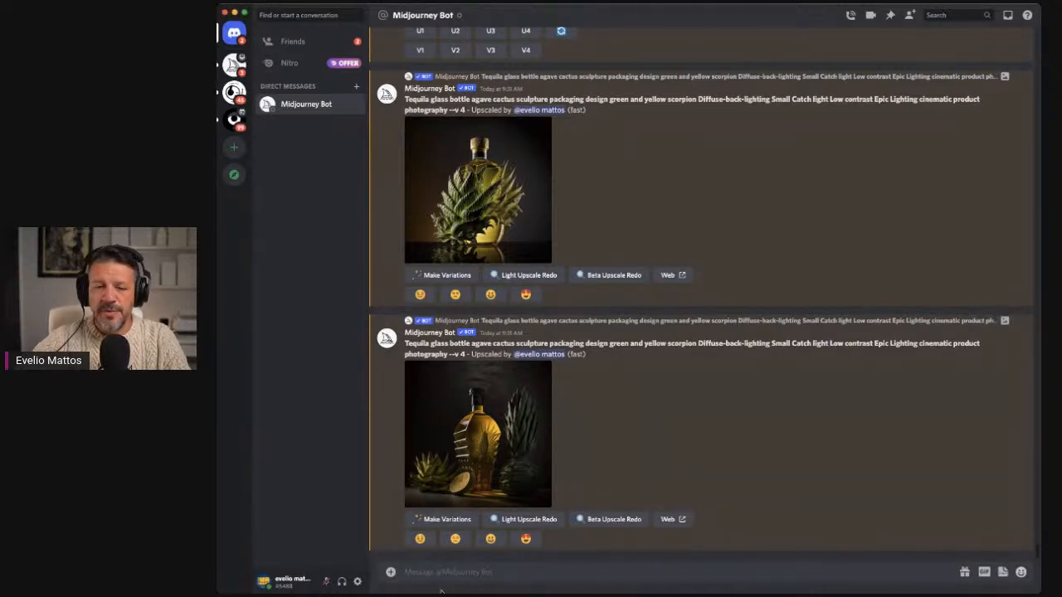
Step: Attach the Jack Daniel's bottle photo and the pop-art illustration of a woman in sunglasses to a new message
click(390, 572)
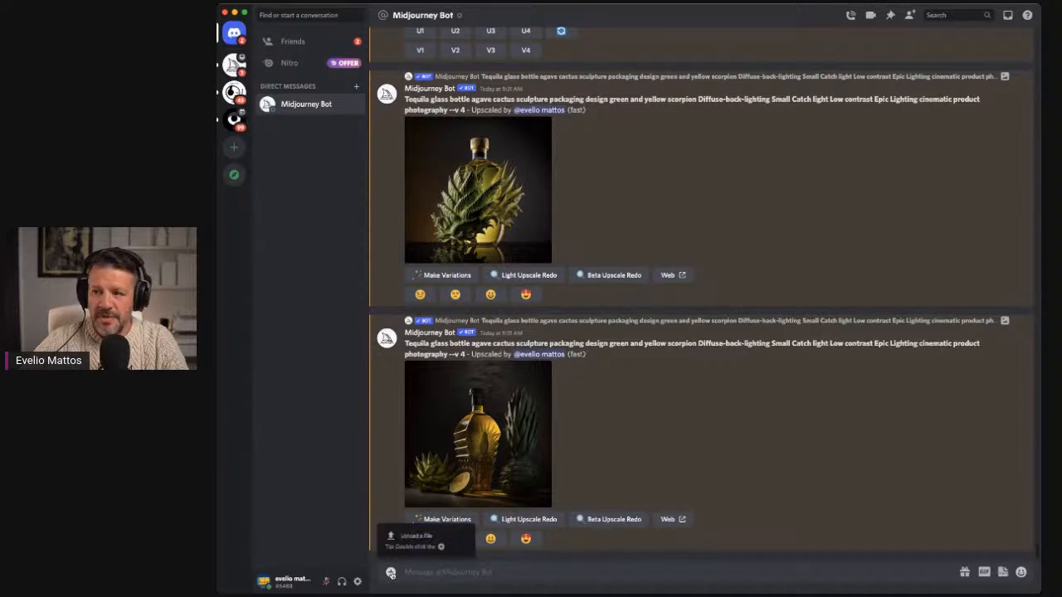
click(407, 539)
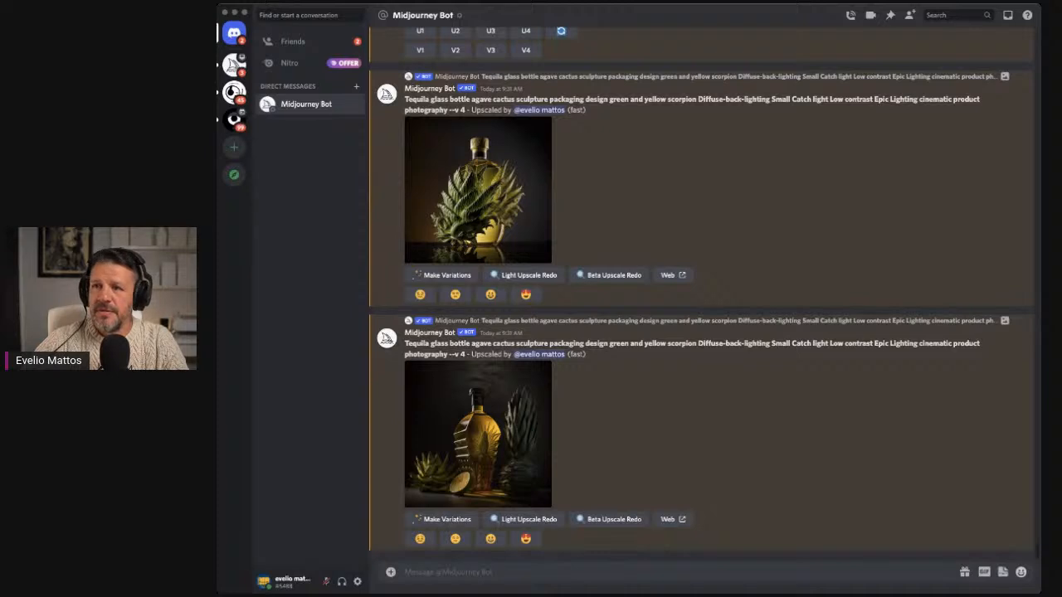
key(super+v)
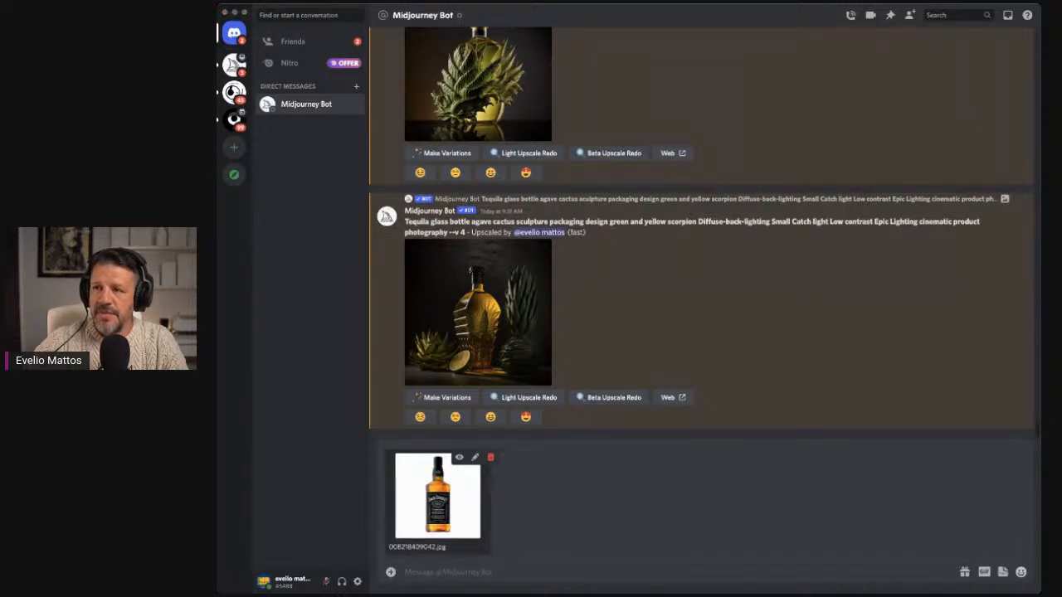
key(super+v)
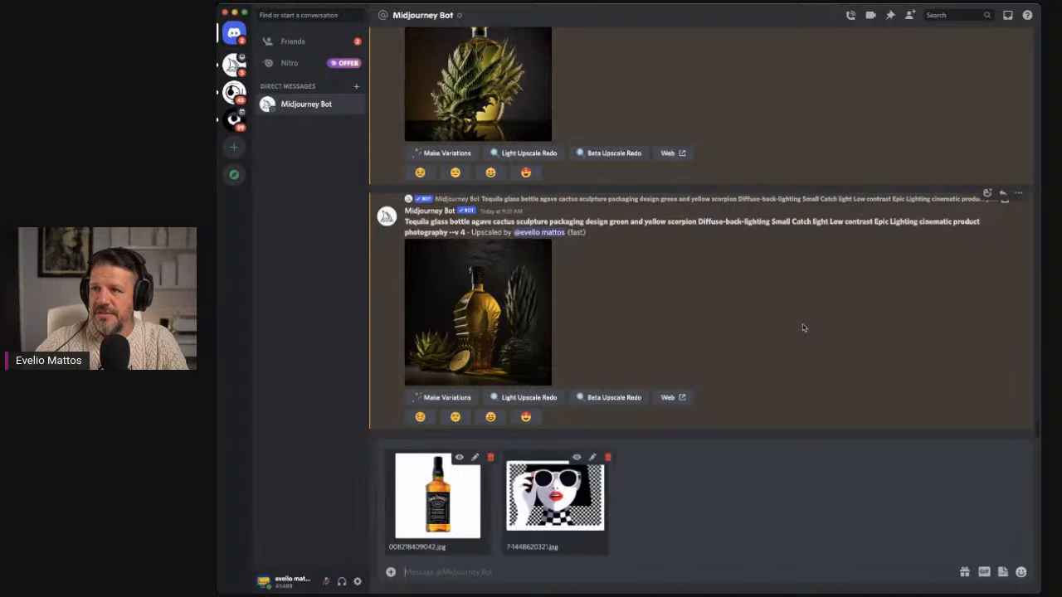
Step: Replace the attached sunglasses illustration with the anime characters screenshot and send it together with the bottle photo
click(607, 457)
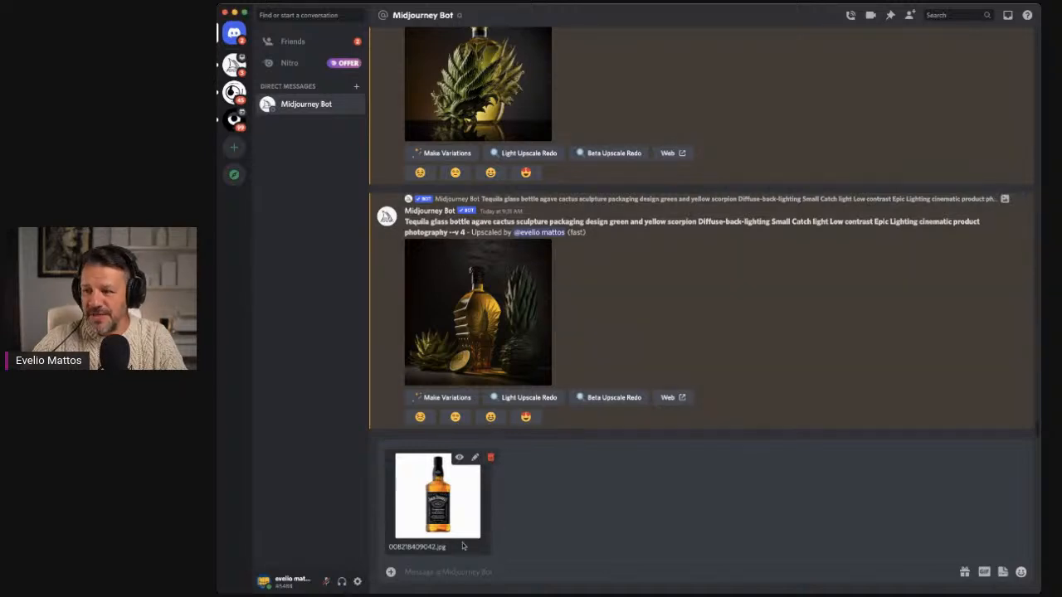
click(391, 573)
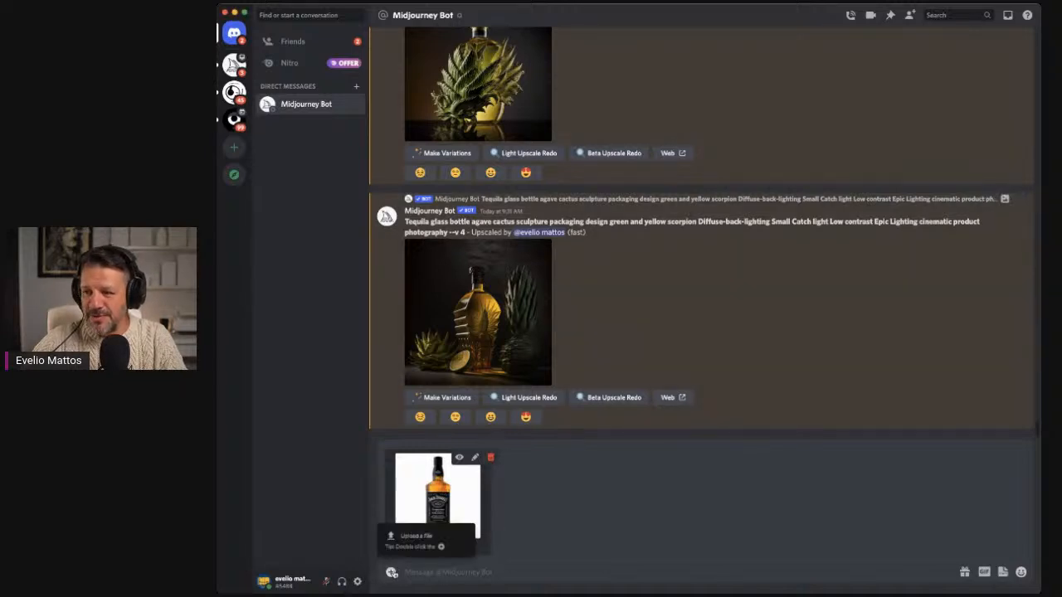
click(419, 539)
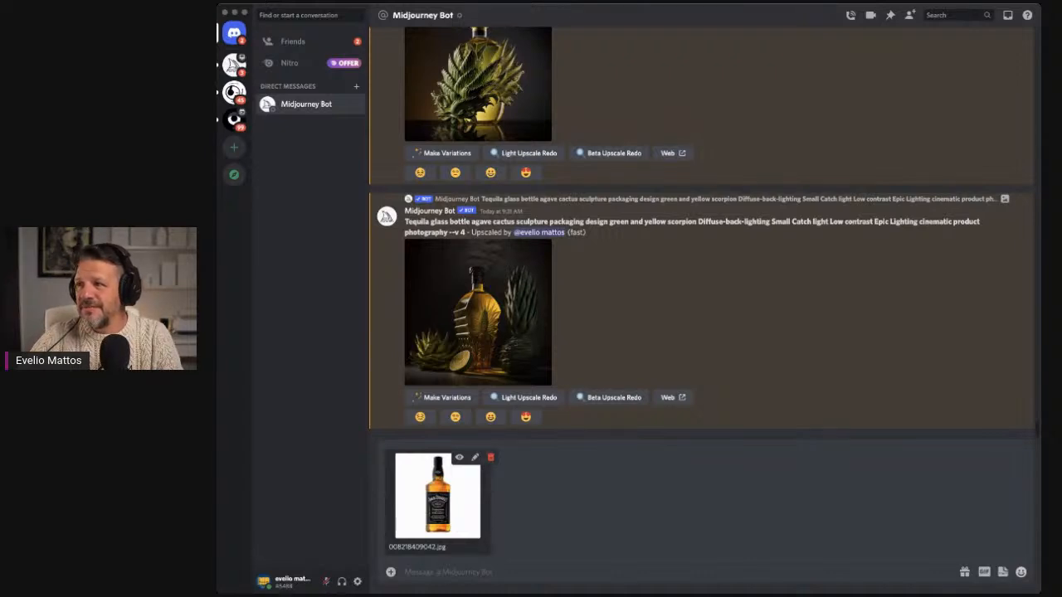
click(391, 574)
click(431, 538)
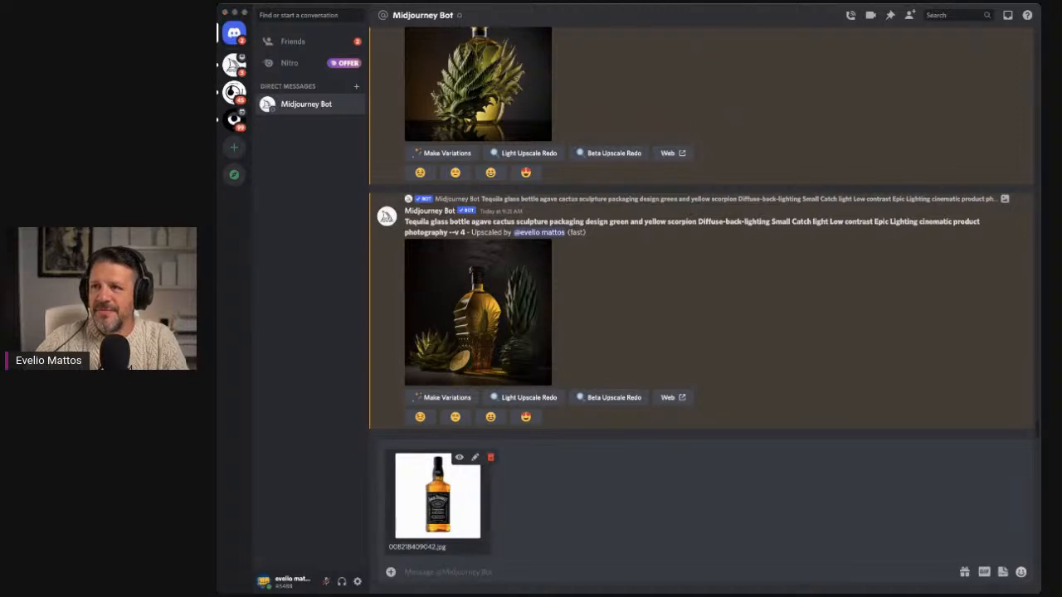
click(602, 424)
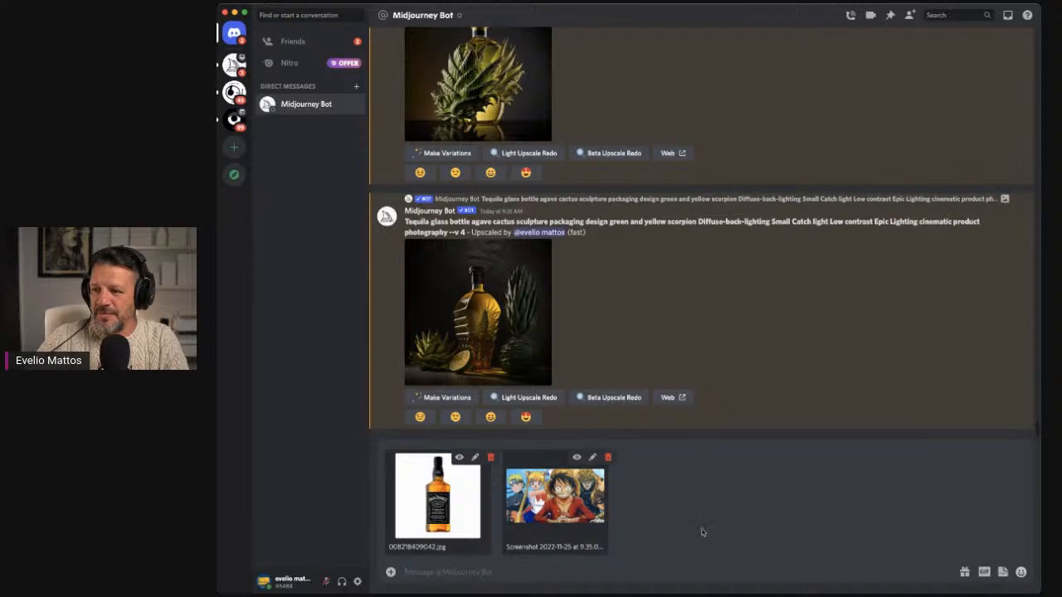
key(Return)
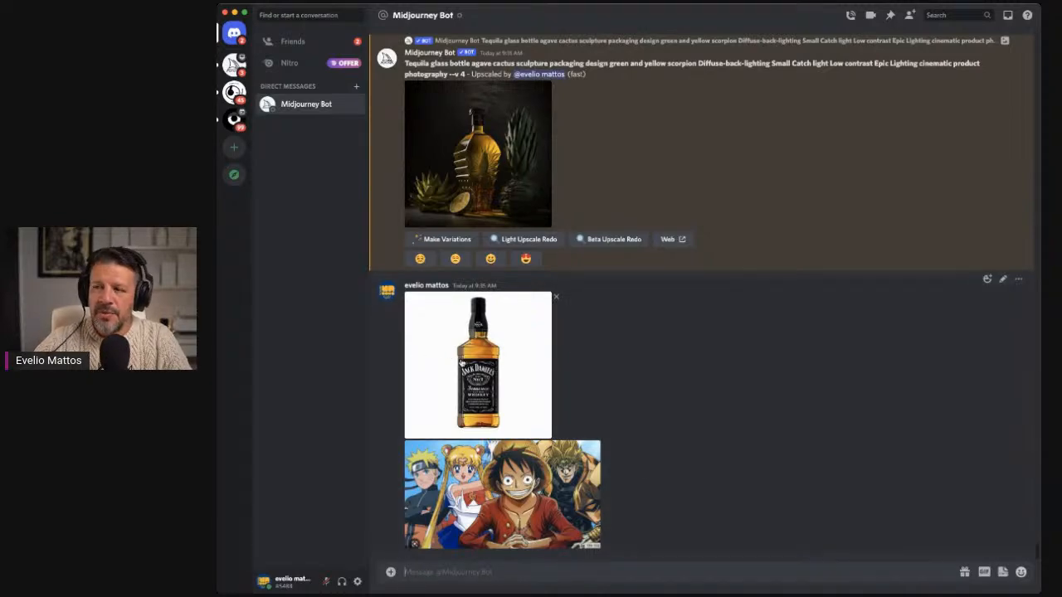
Step: Copy the link of the Jack Daniel's bottle photo and paste it into a new /imagine prompt
click(461, 363)
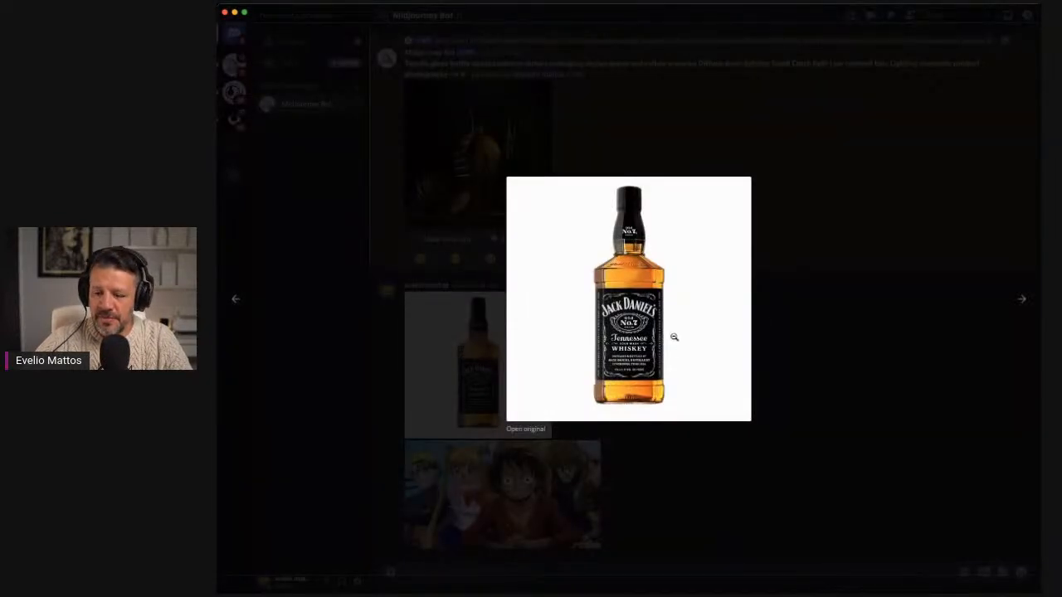
right_click(674, 337)
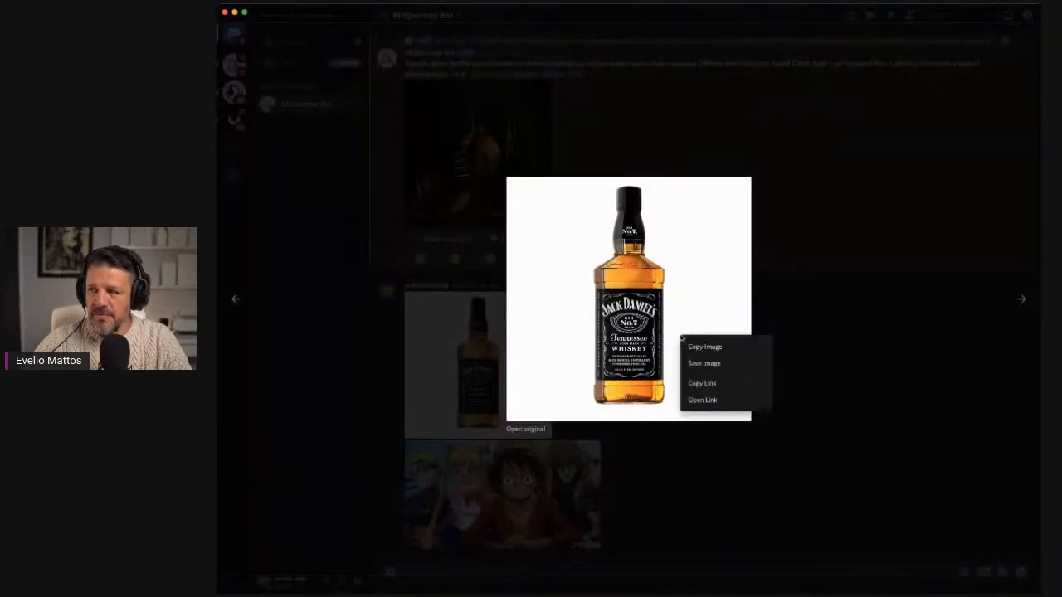
click(699, 384)
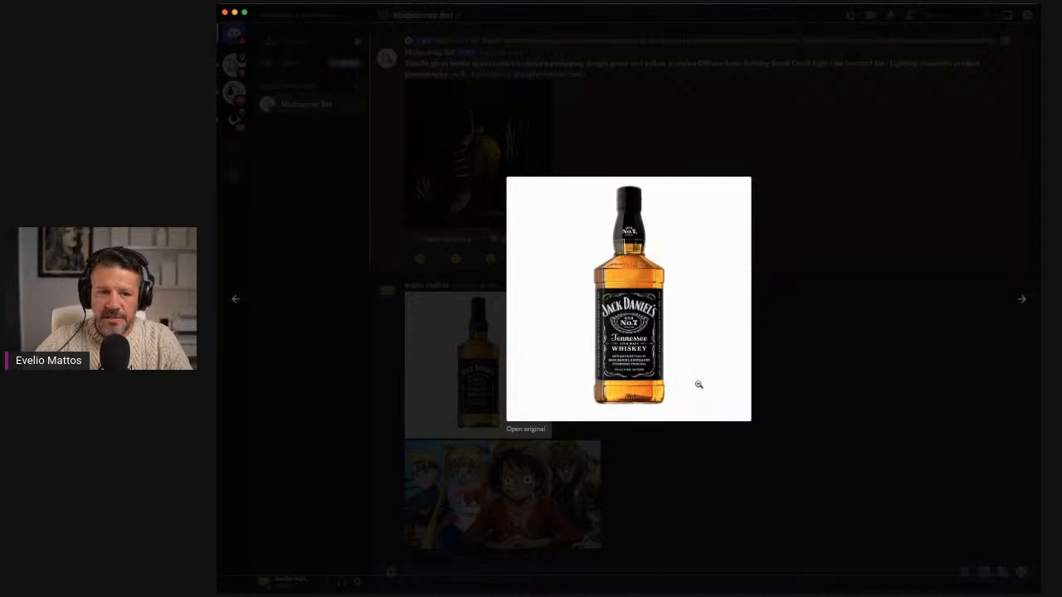
click(816, 398)
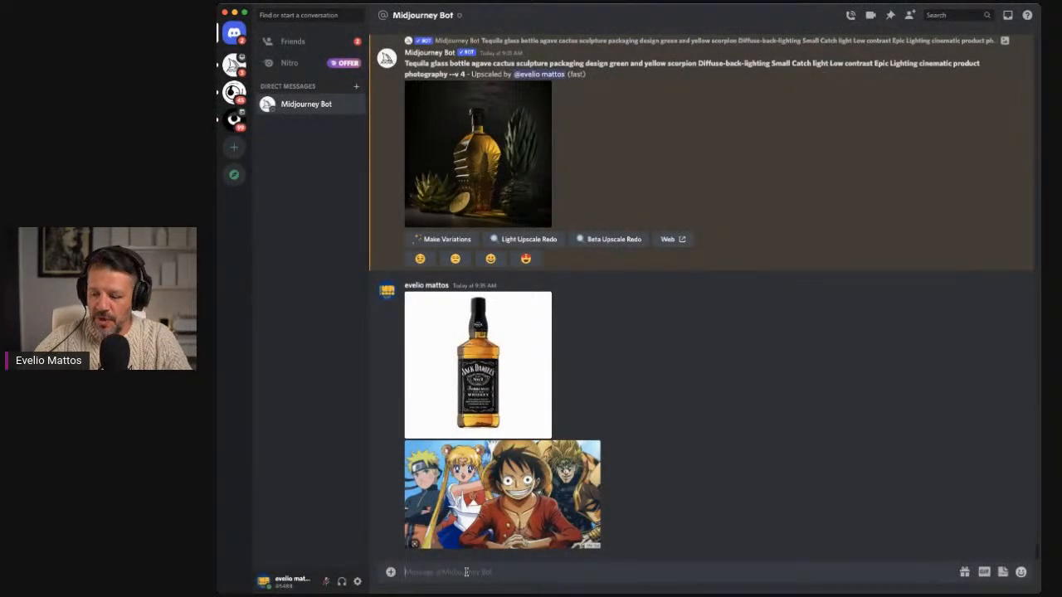
text(/)
key(Return)
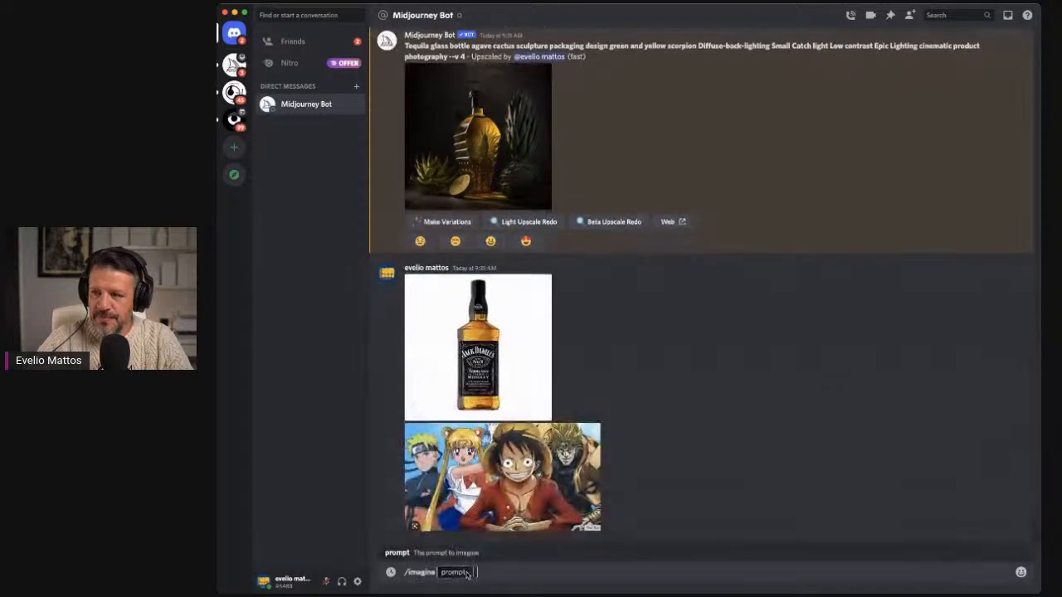
key(super+v)
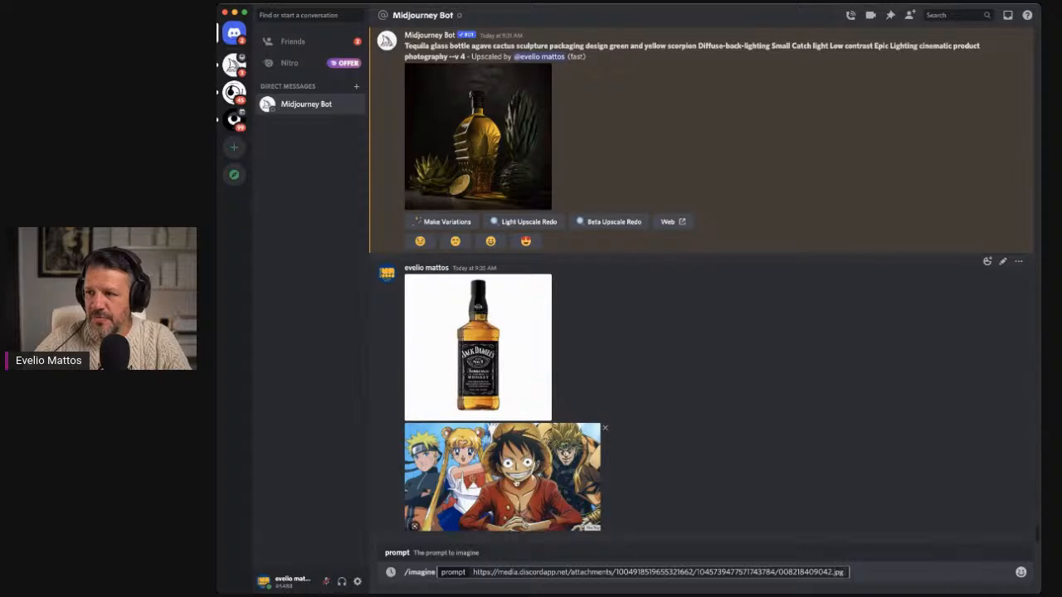
Step: Copy the anime characters image's link and add it to the prompt after the bottle photo's link
click(516, 483)
right_click(661, 326)
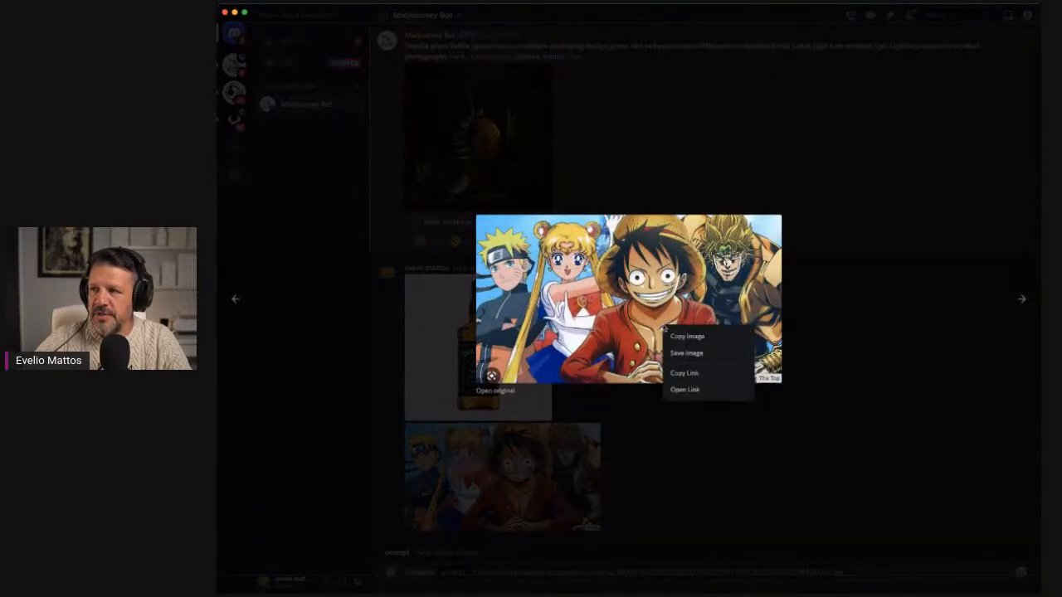
click(697, 373)
click(812, 527)
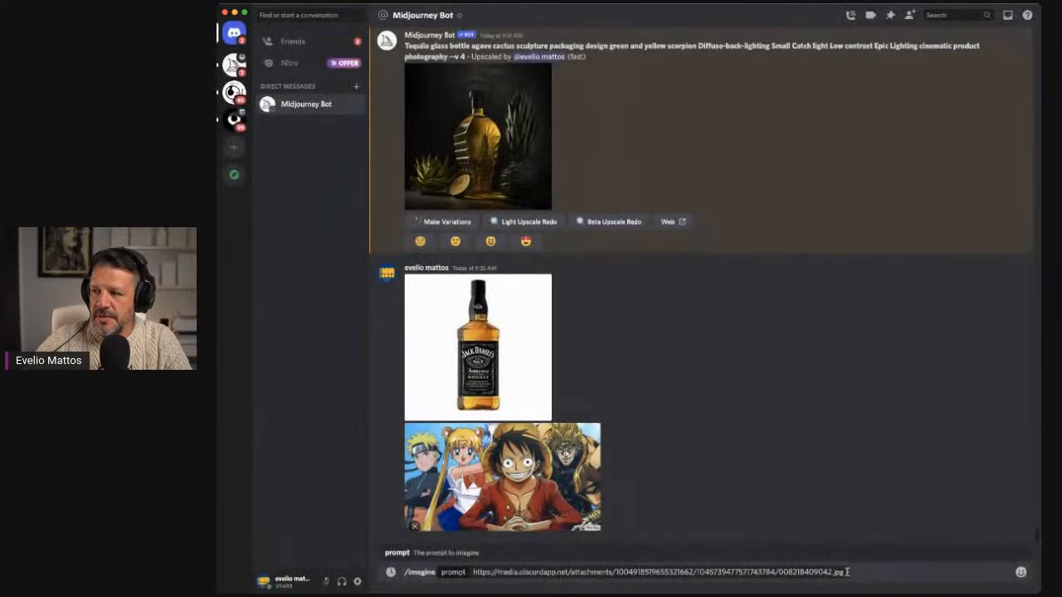
click(851, 574)
key(super+v)
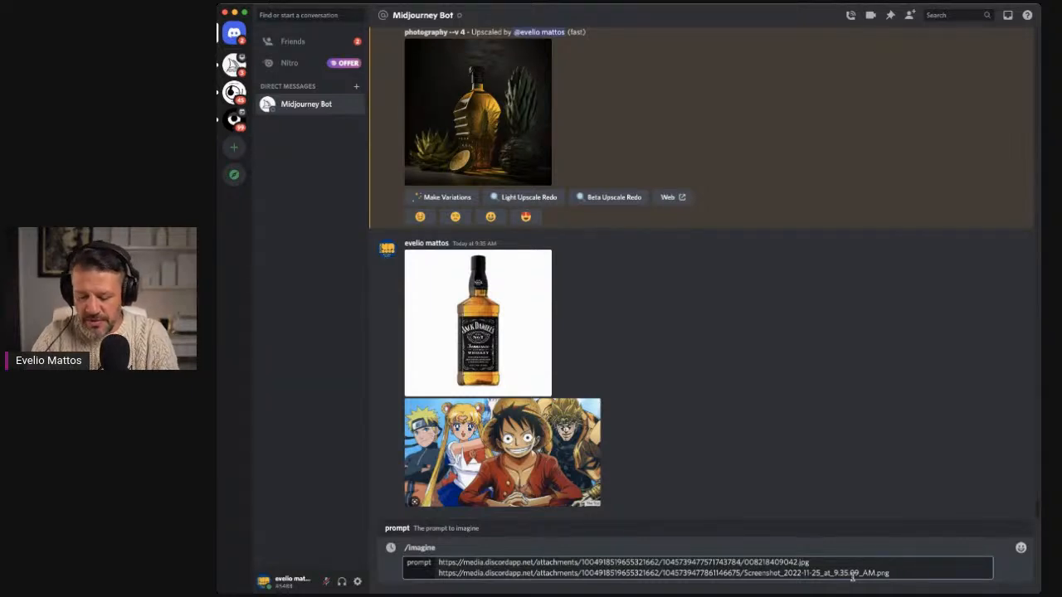
Step: Complete the prompt with "packaging design for anime inspired jack daniels glass bottle" after both image links and submit it
text(packaging design)
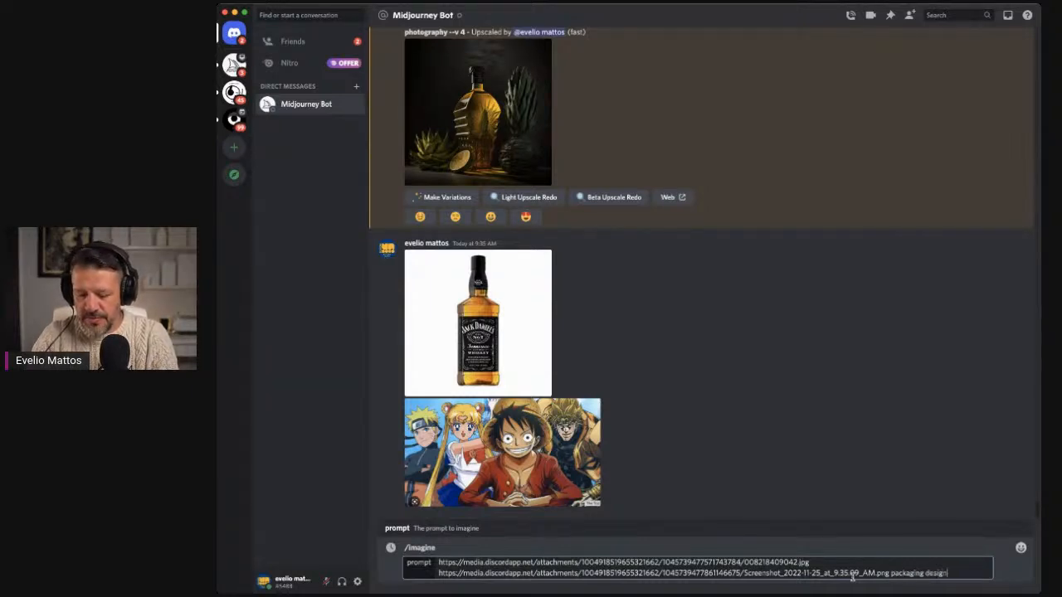
text( for anime)
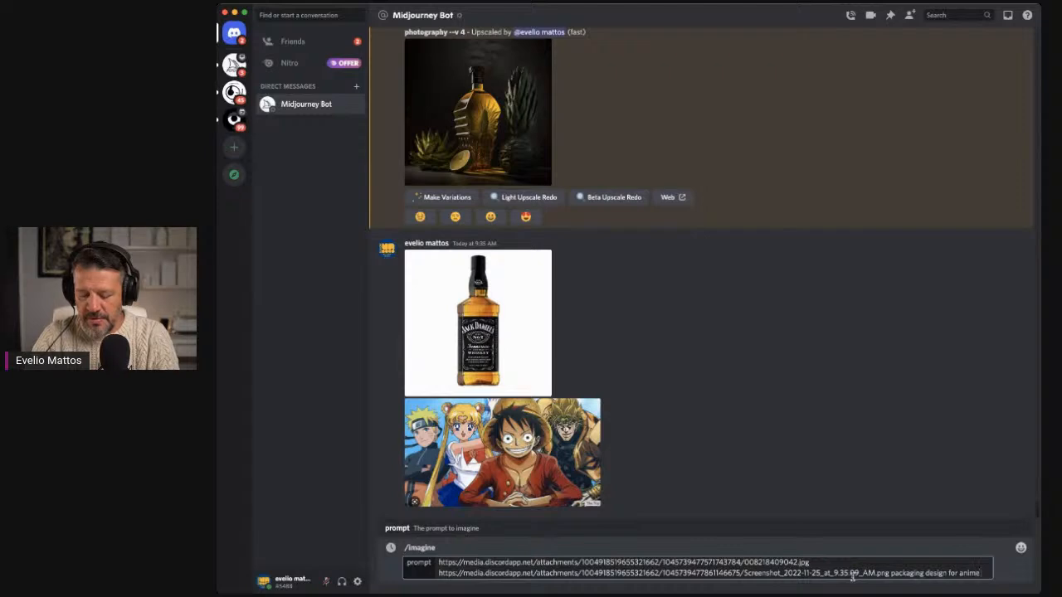
text( inspired)
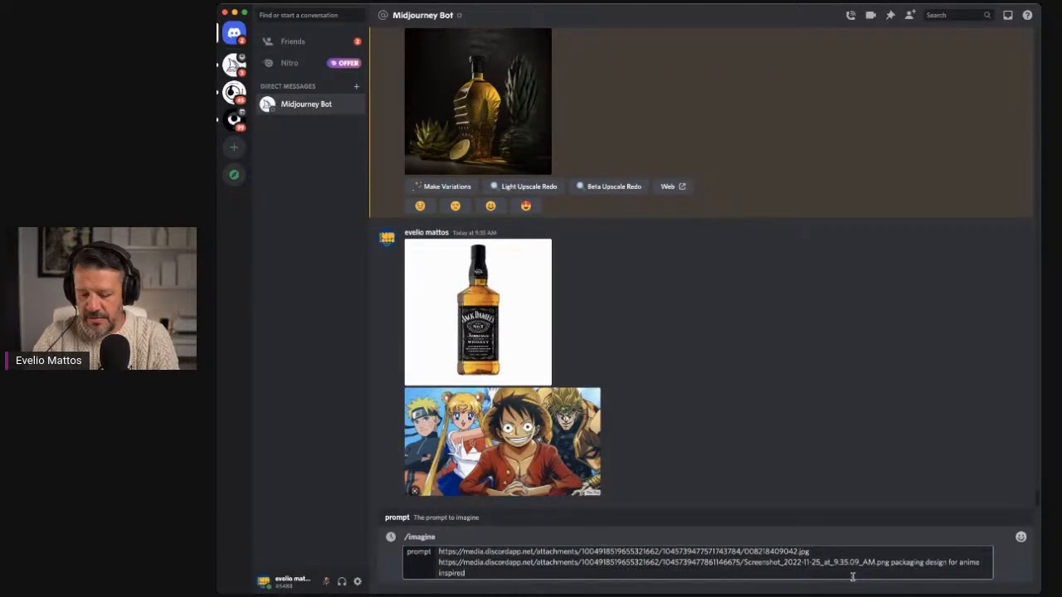
text( jack daniels)
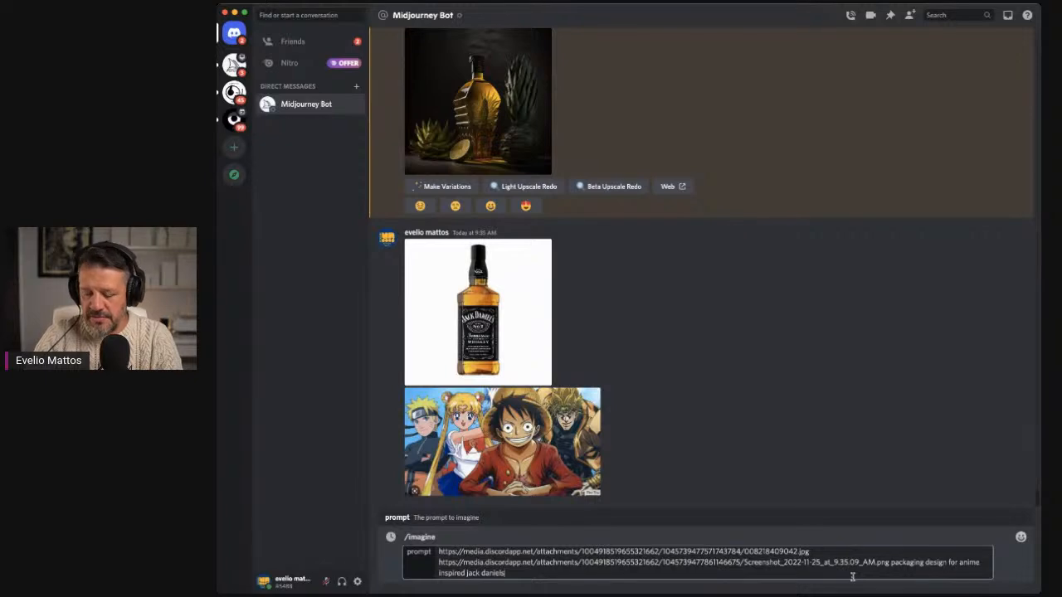
text( whisky)
key(BackSpace)
key(BackSpace)
key(BackSpace)
key(BackSpace)
key(BackSpace)
key(BackSpace)
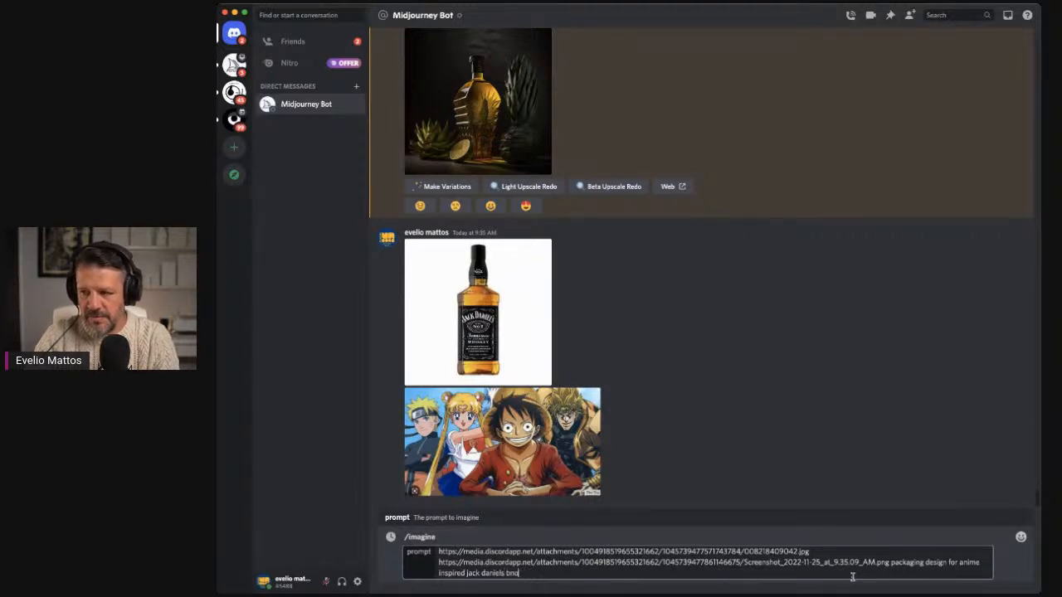
text(glass bottle)
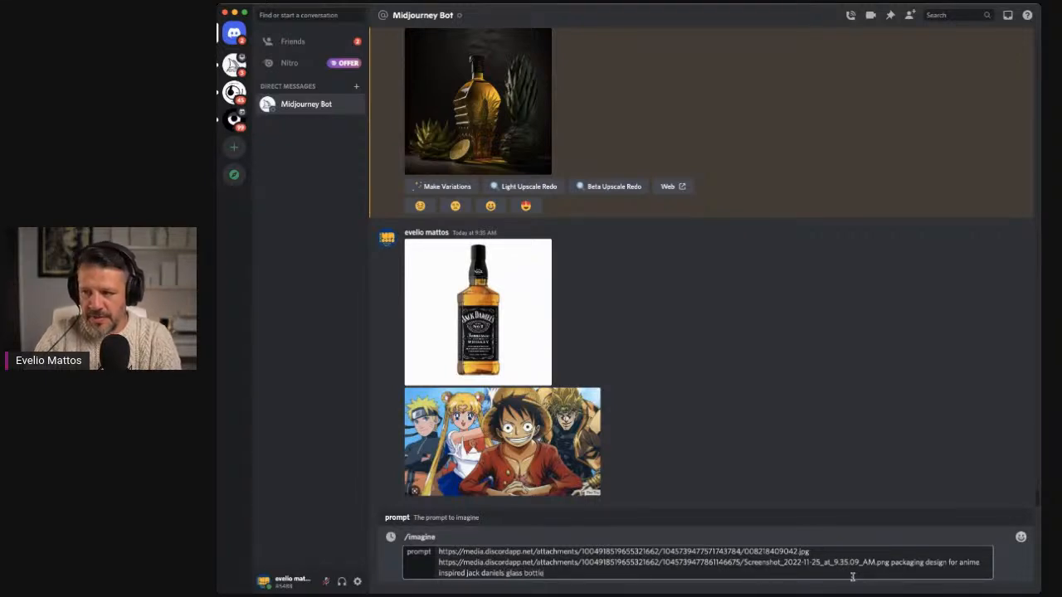
key(Return)
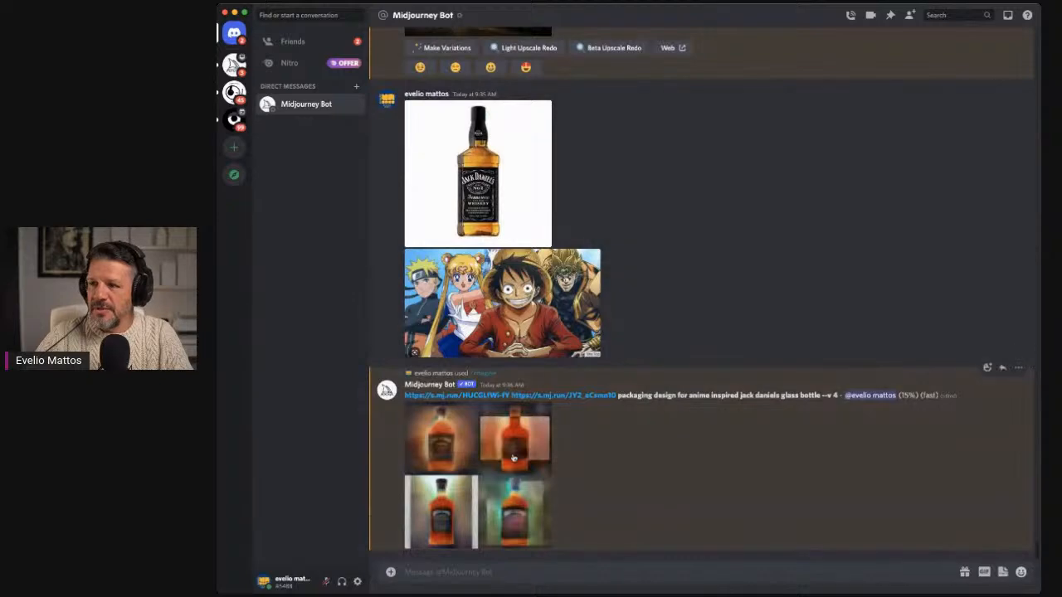
Step: View the anime-inspired Jack Daniel's bottle grid at enlarged size, both during rendering and once finished
click(440, 440)
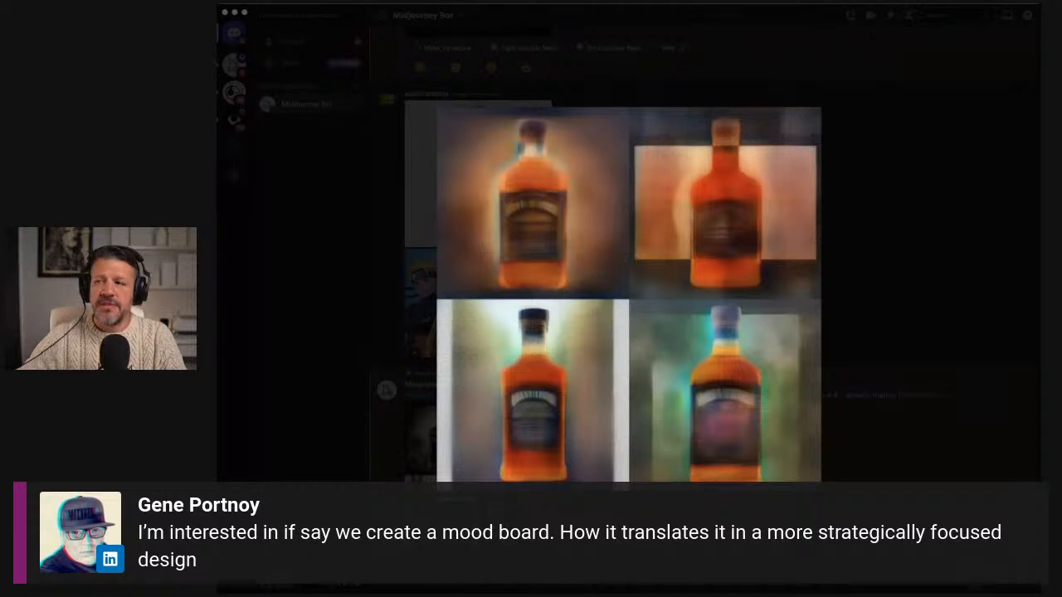
click(867, 385)
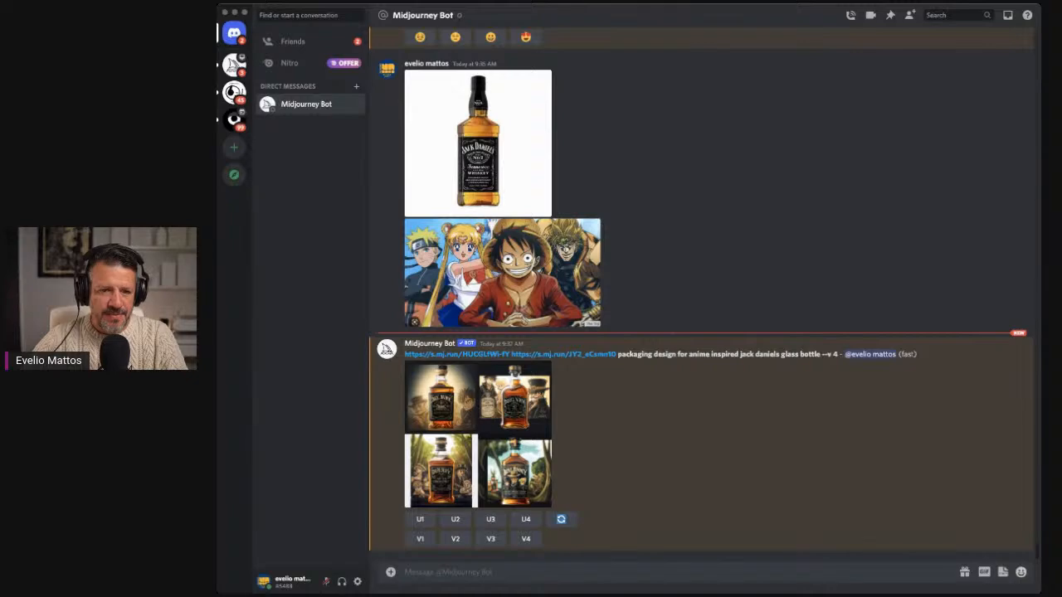
click(486, 419)
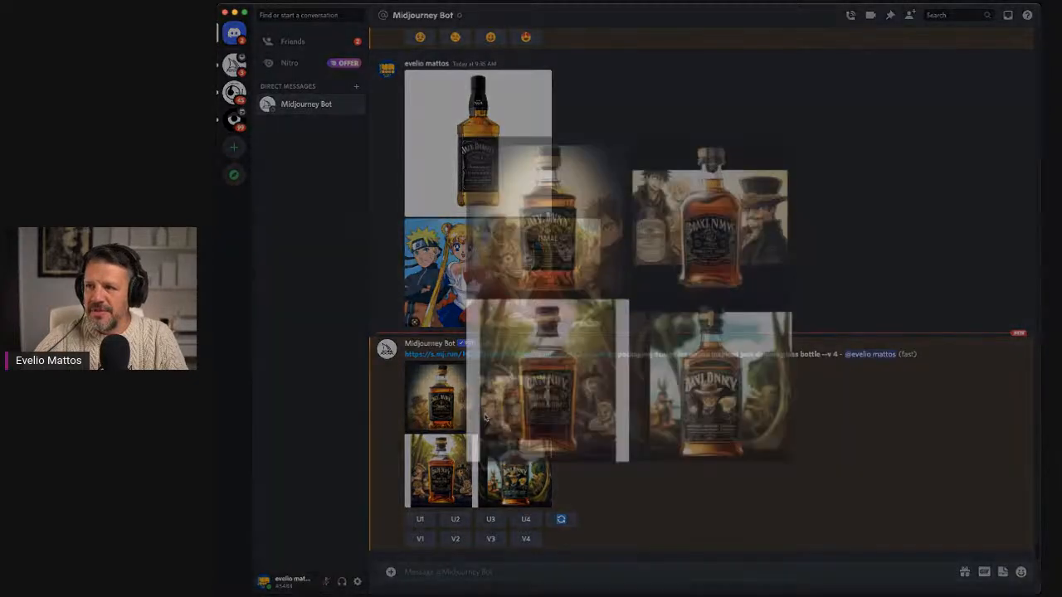